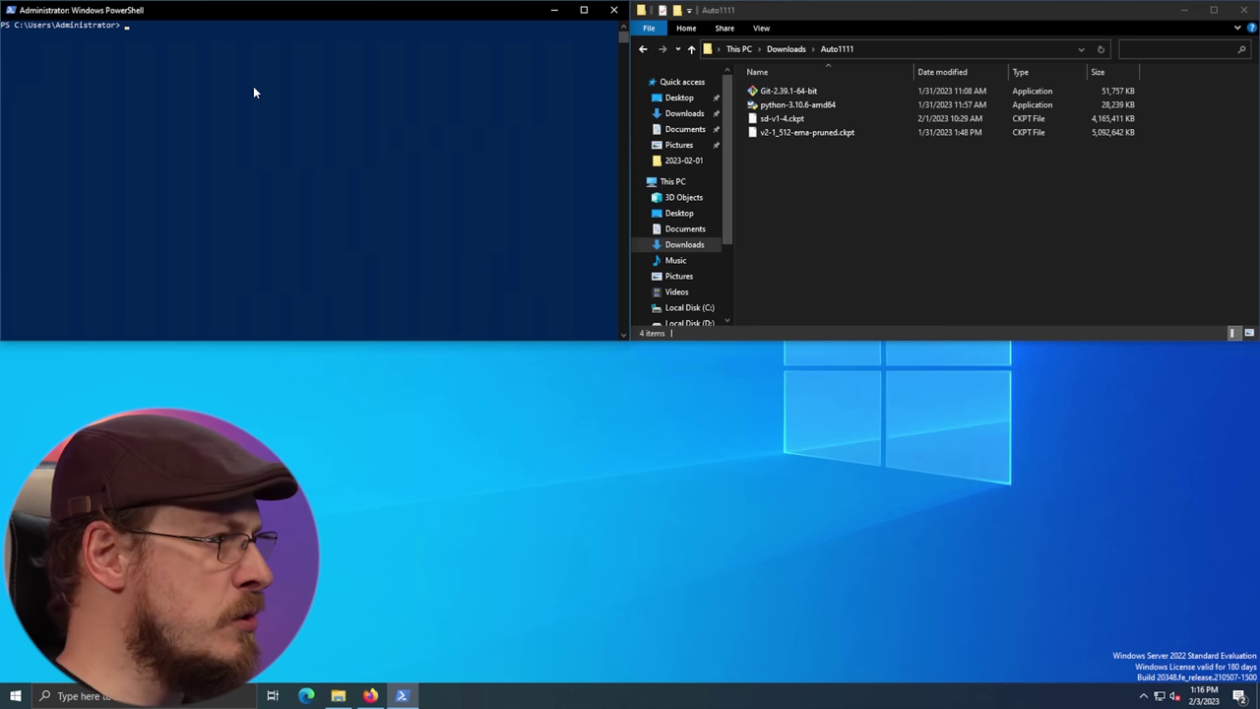
Clone the AUTOMATIC1111 stable-diffusion-webui repository into the root of C:\ with git clone
text(cd \)
key(Return)
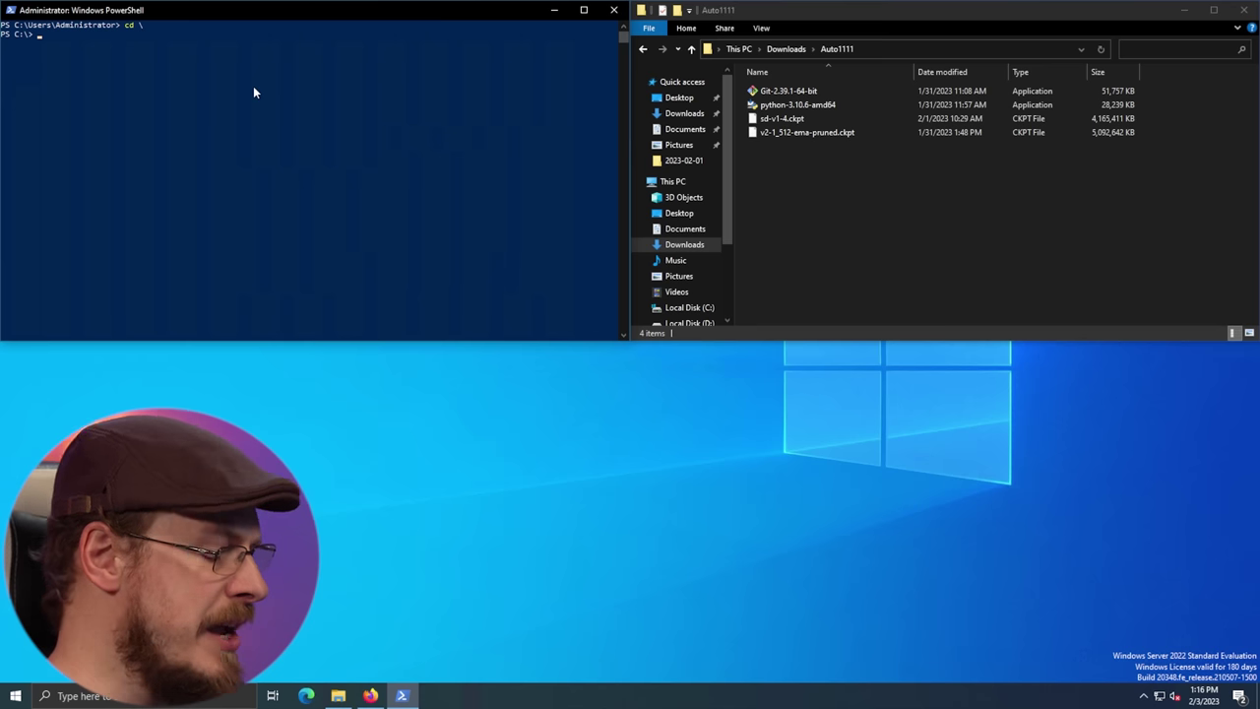
text(git clone https://github.com/AUTOMATIC1111/stable-diffusion-webui.git)
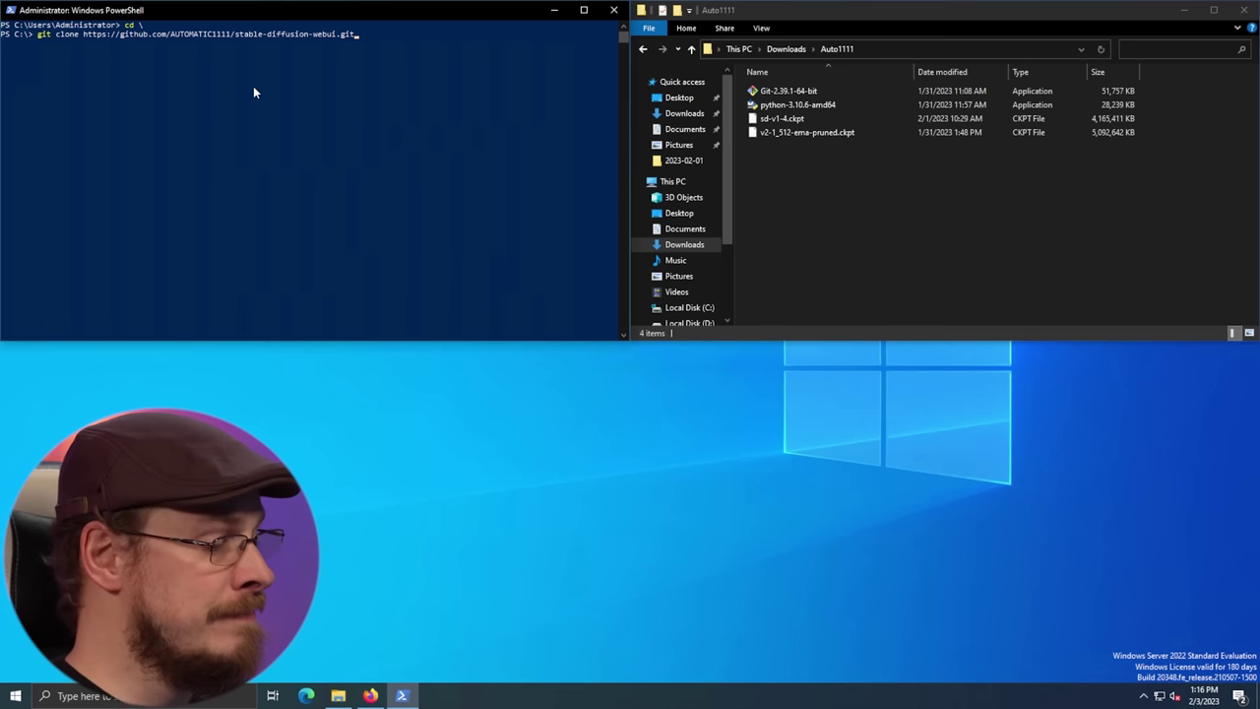
key(Return)
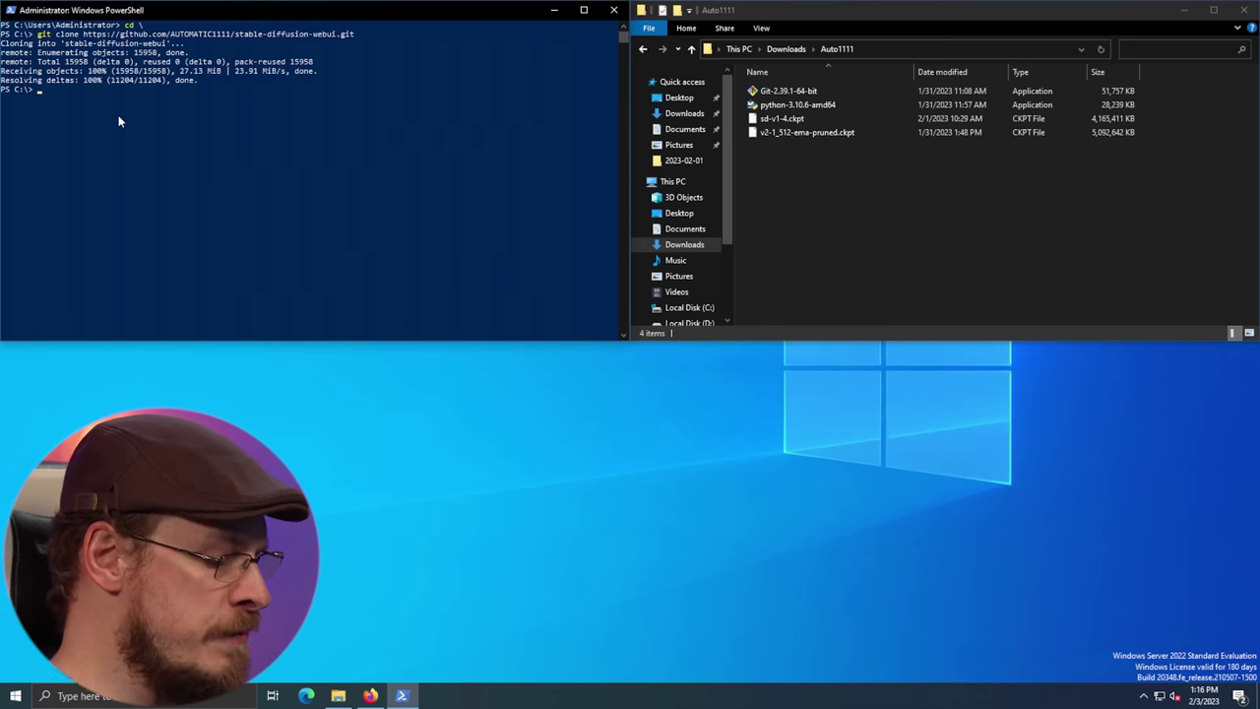
Move the shell into stable-diffusion-webui and bring the Hugging Face model page forward
text(cd st)
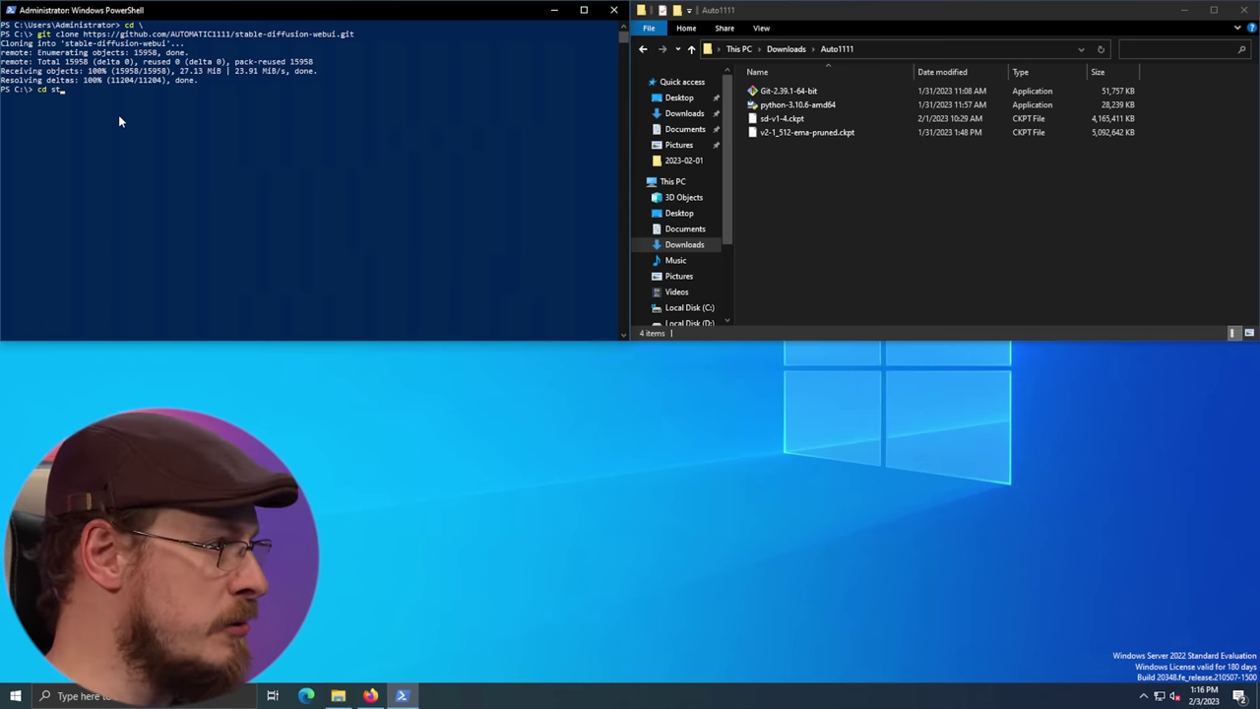
key(Tab)
key(Return)
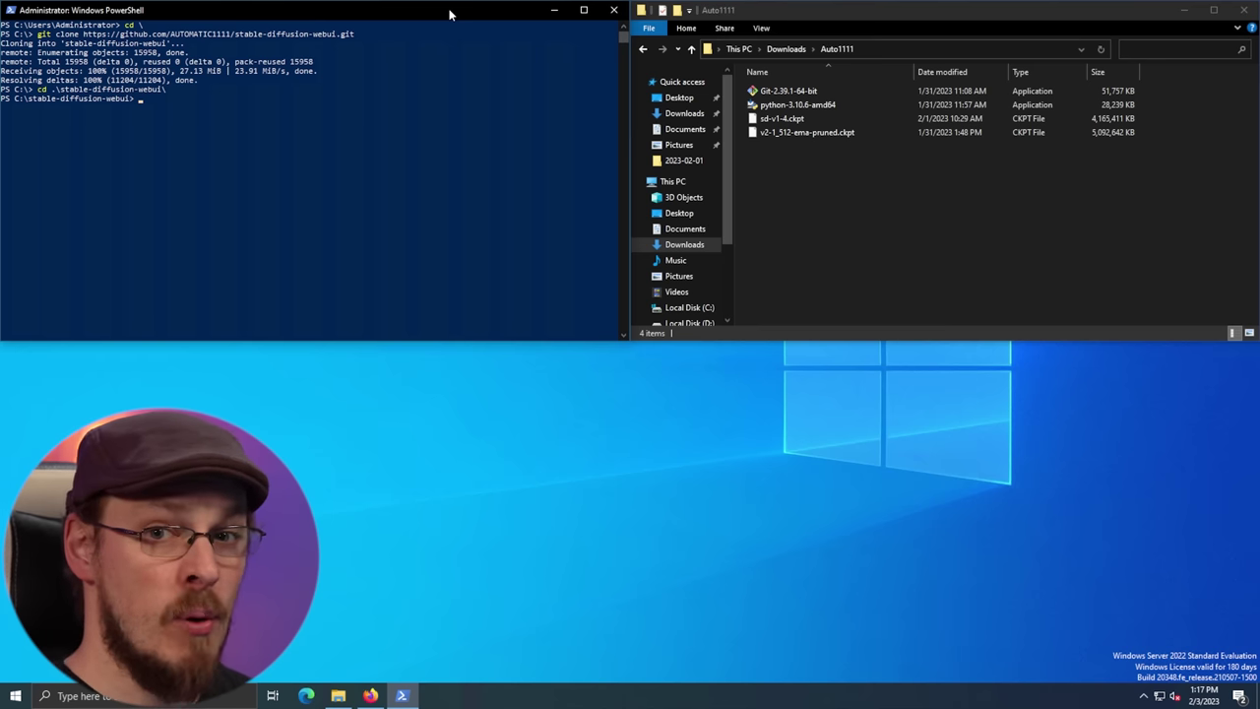
click(370, 695)
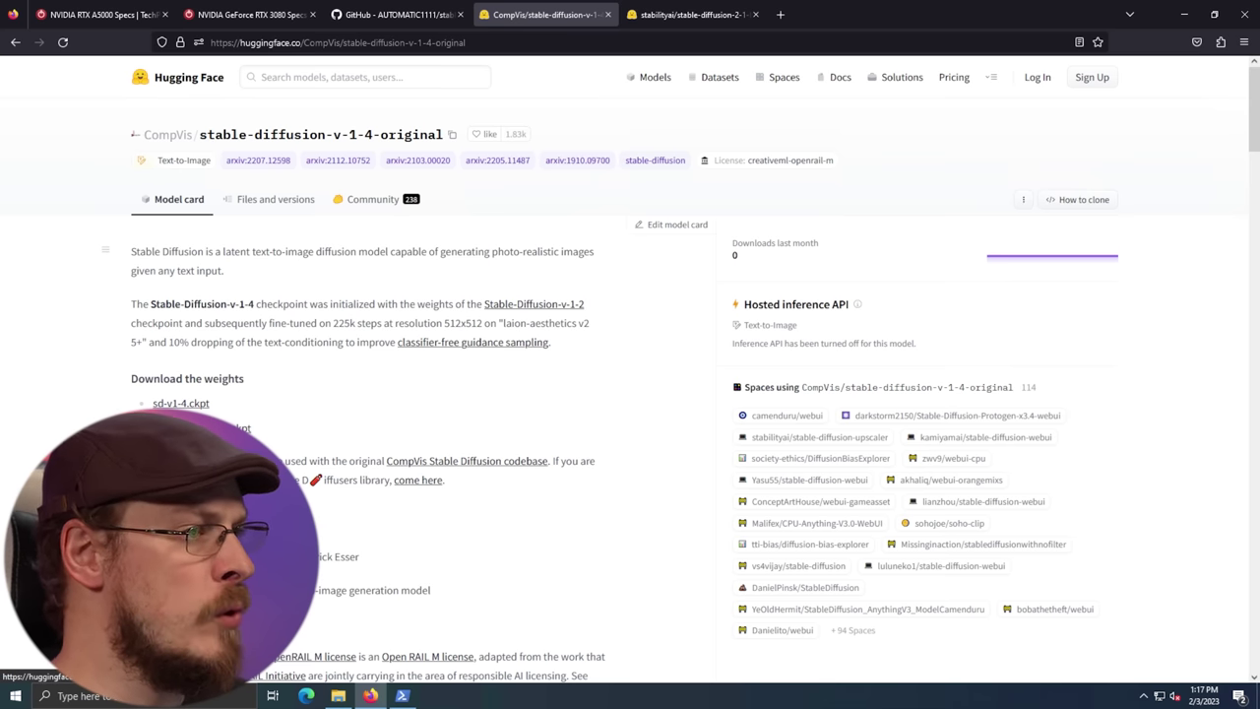
Compare the sd-v1-4.ckpt download on the v1-4 card with the stable-diffusion-2-1-base files
click(669, 15)
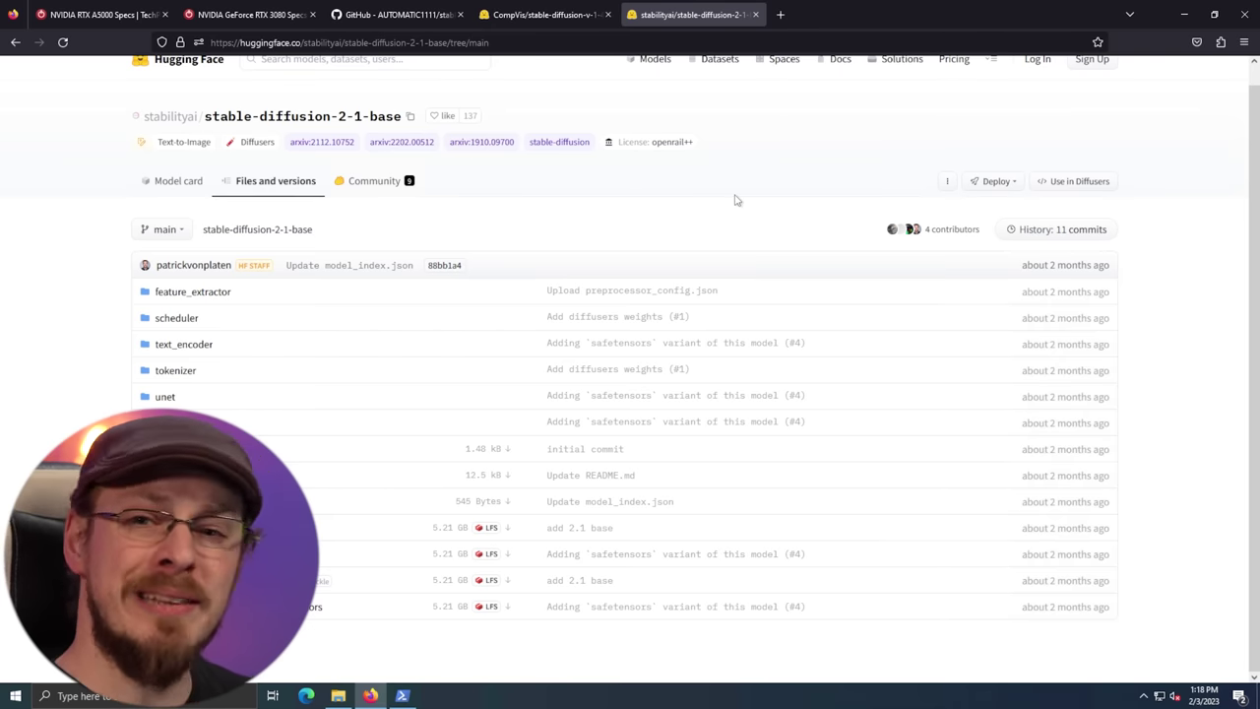
key(ctrl+Page_Up)
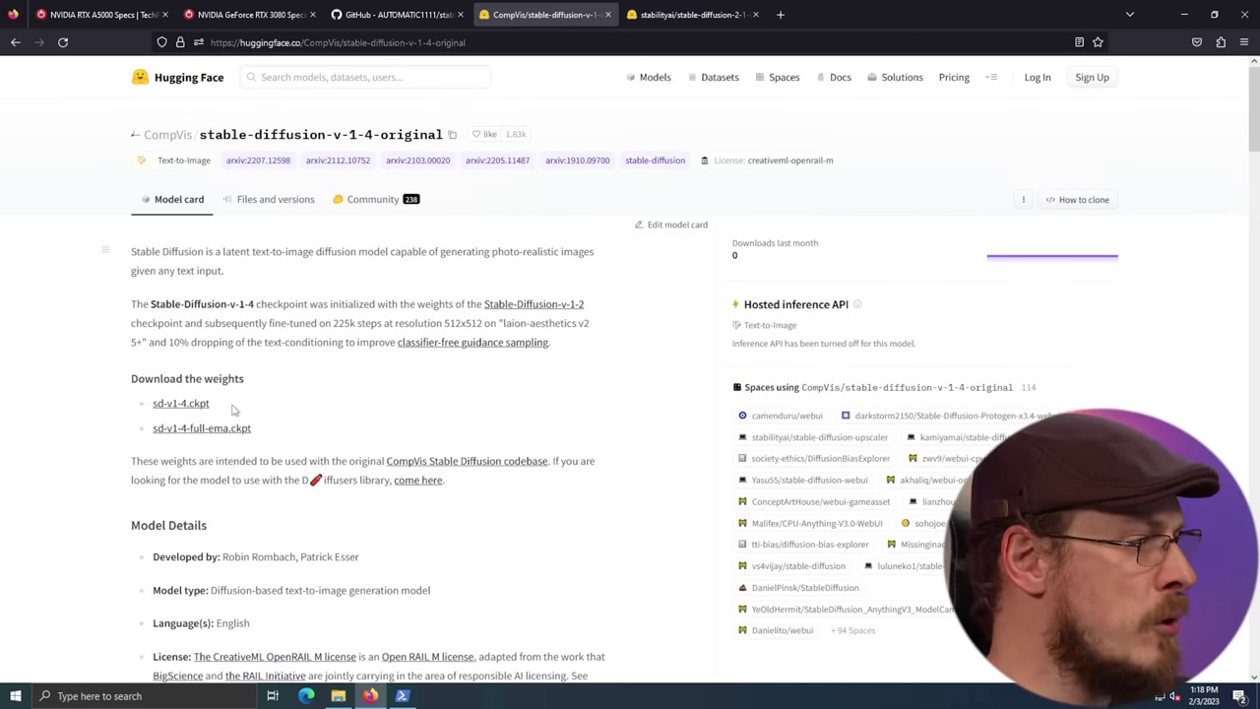
drag(223, 407, 149, 403)
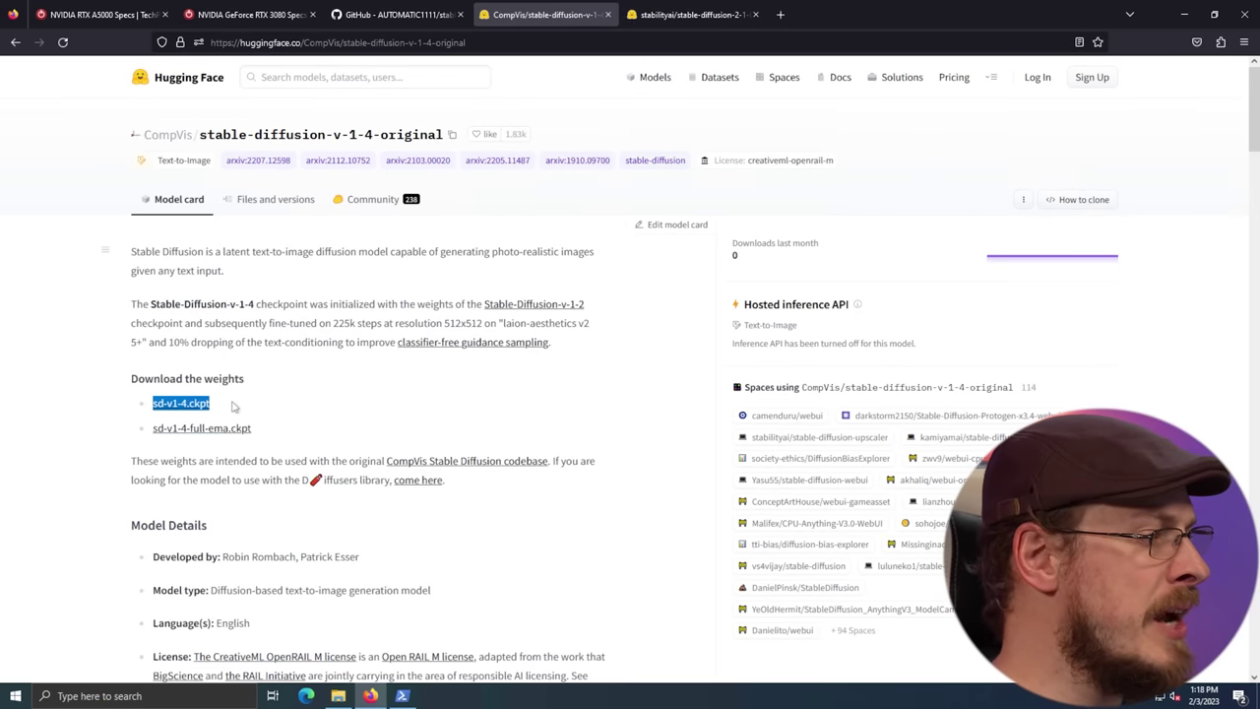
click(685, 18)
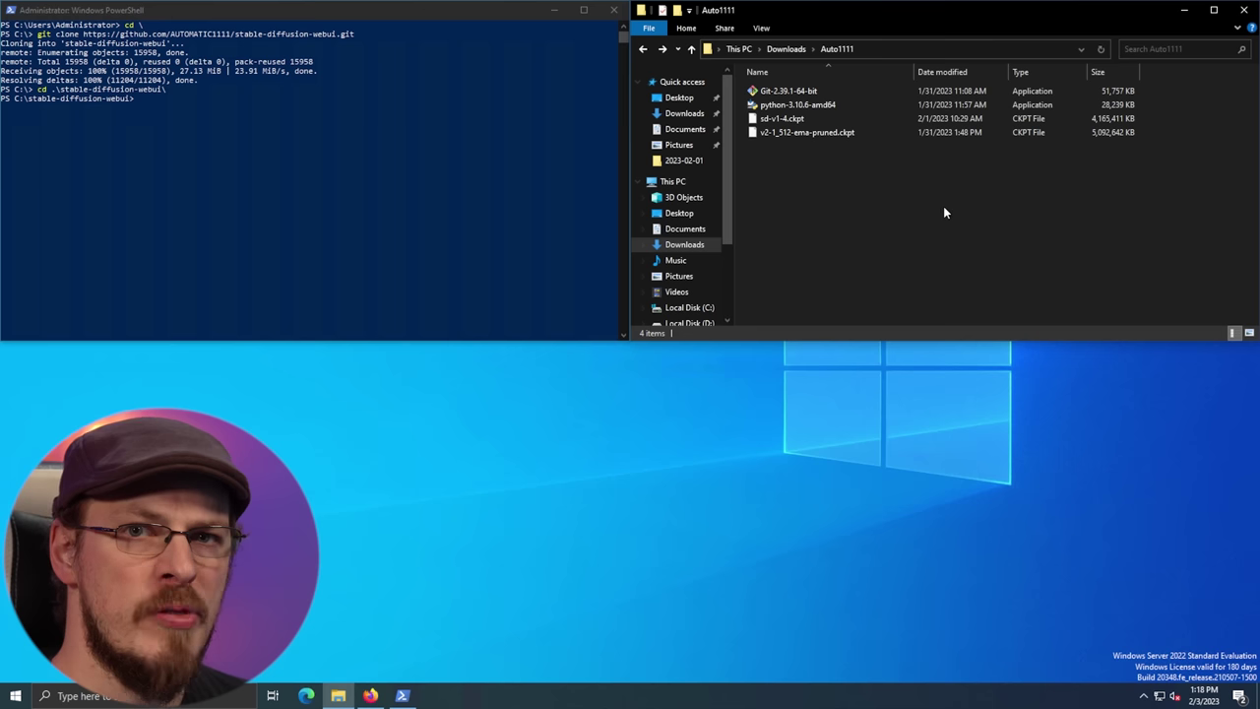
Copy both .ckpt files into C:\stable-diffusion-webui\models\Stable-diffusion, then enter ./webui.bat
drag(915, 206, 758, 123)
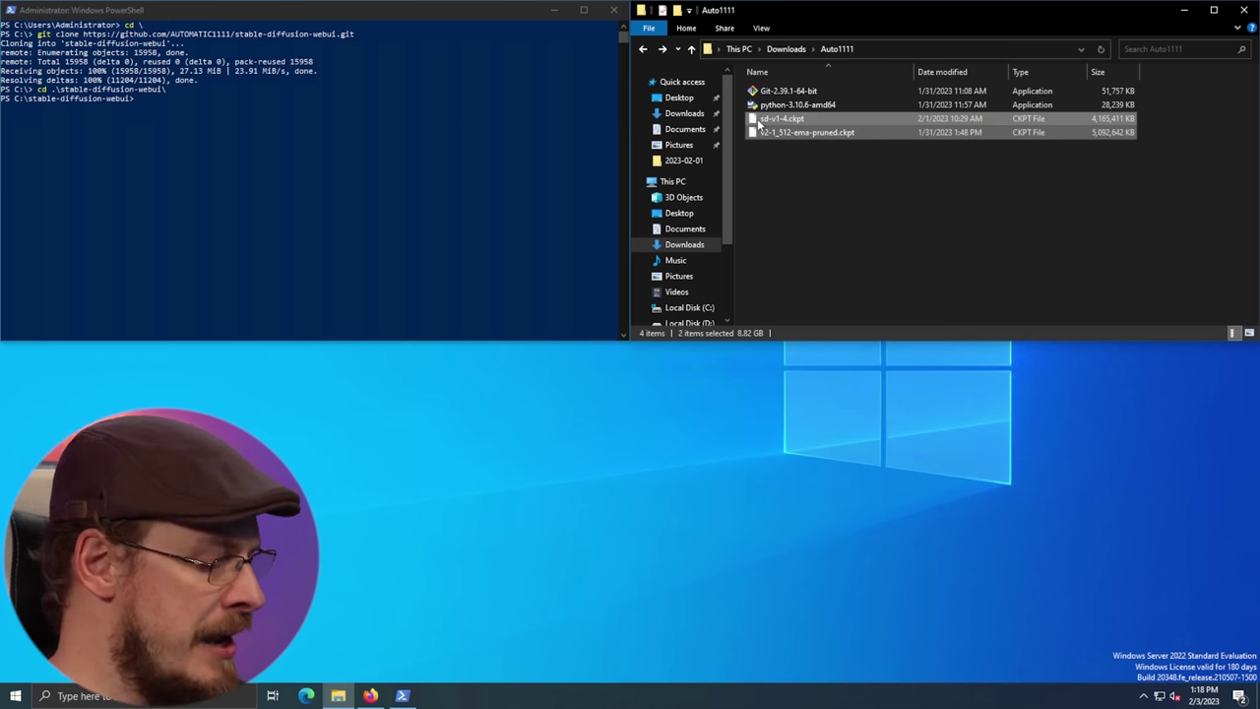
click(673, 183)
double_click(797, 227)
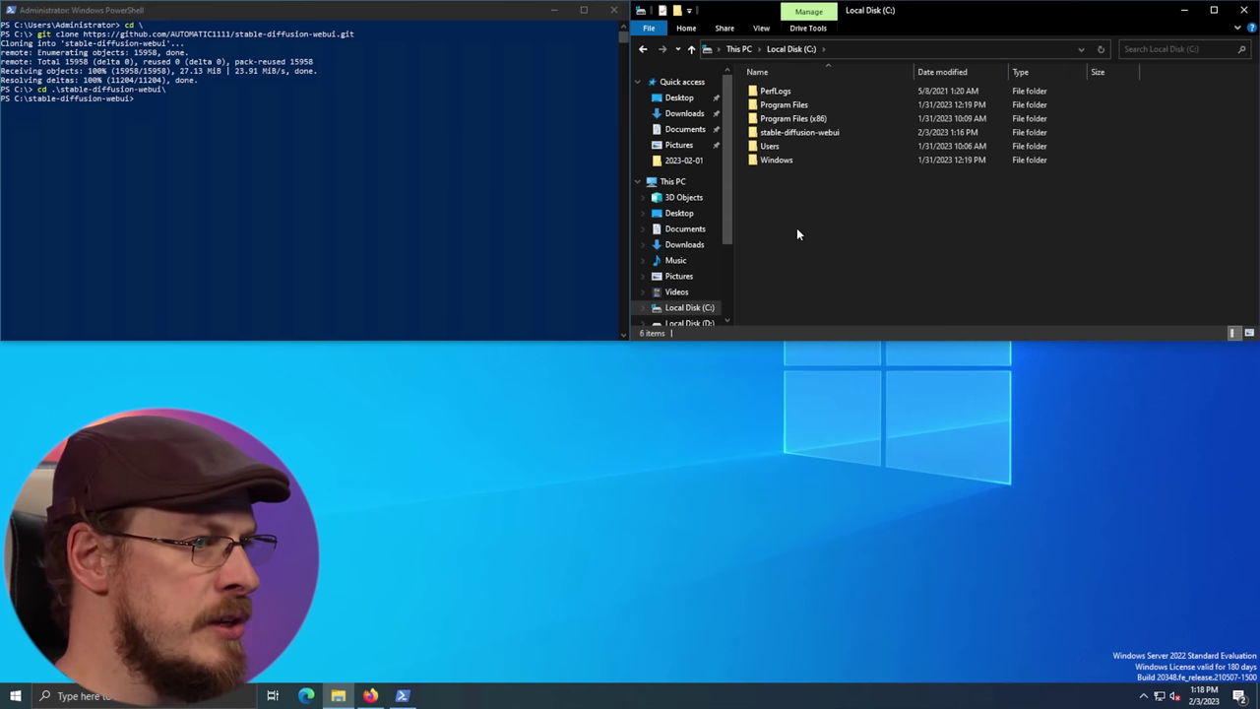
double_click(823, 134)
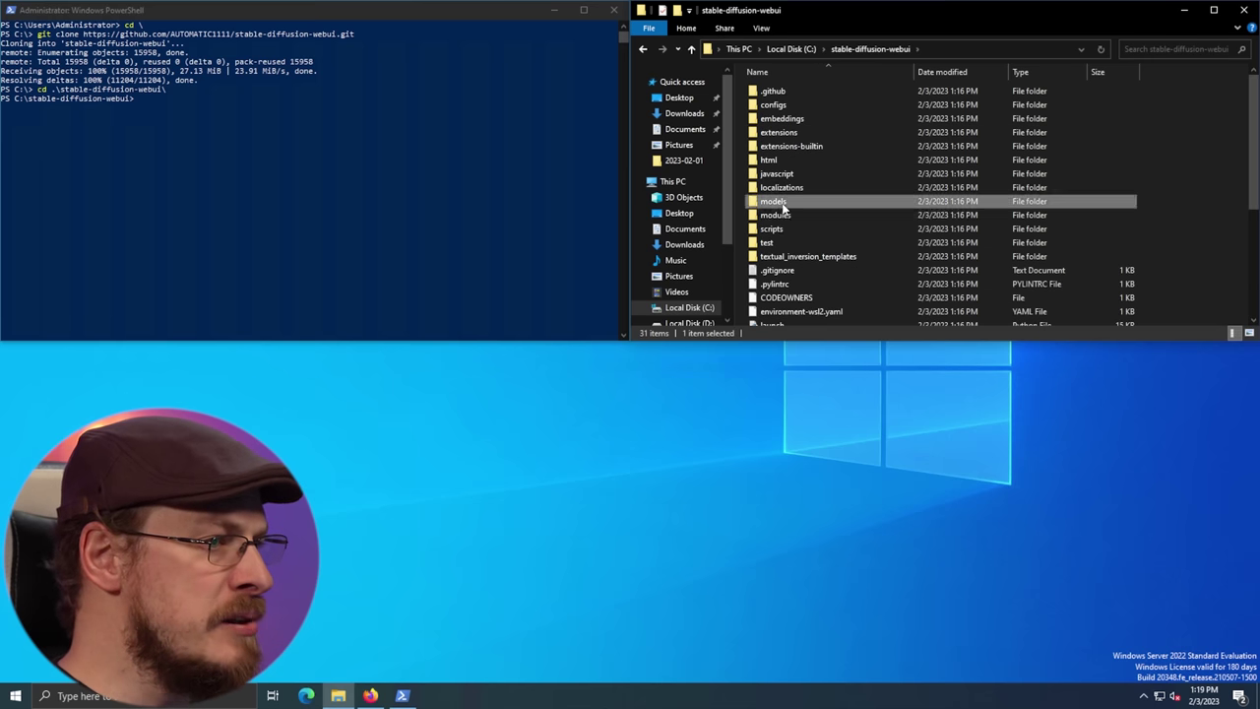
double_click(780, 202)
double_click(787, 104)
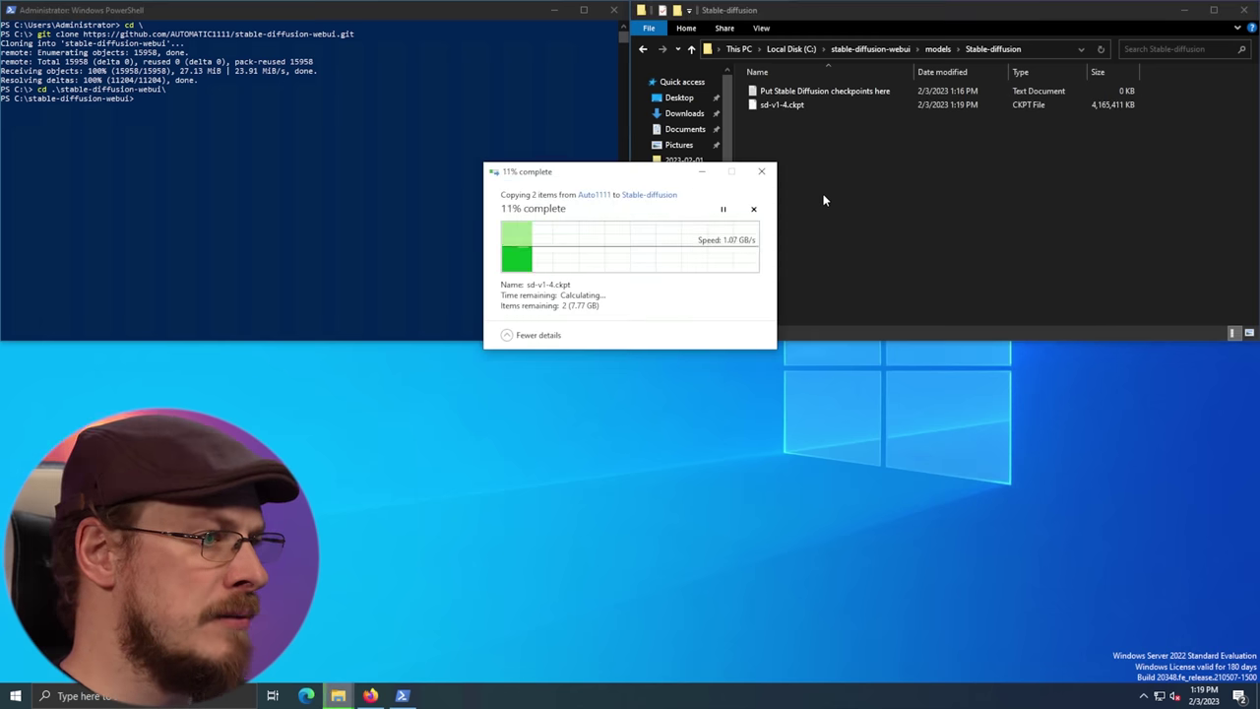
click(458, 20)
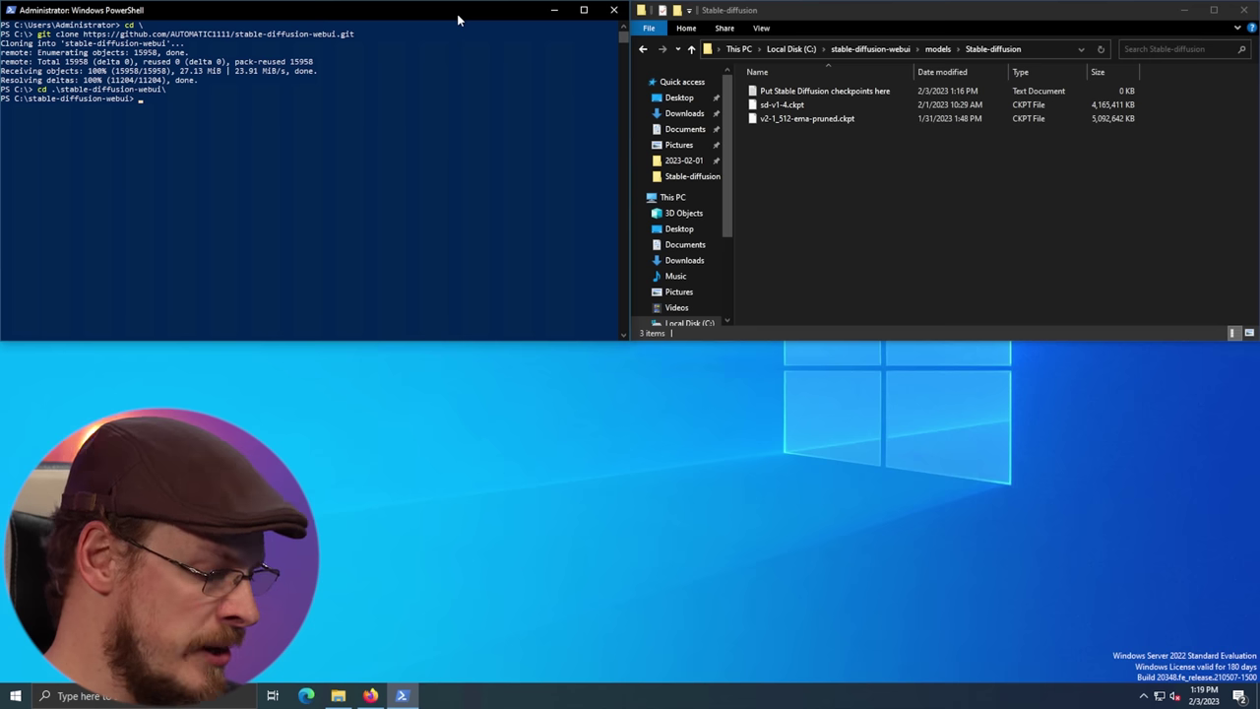
text(./webui)
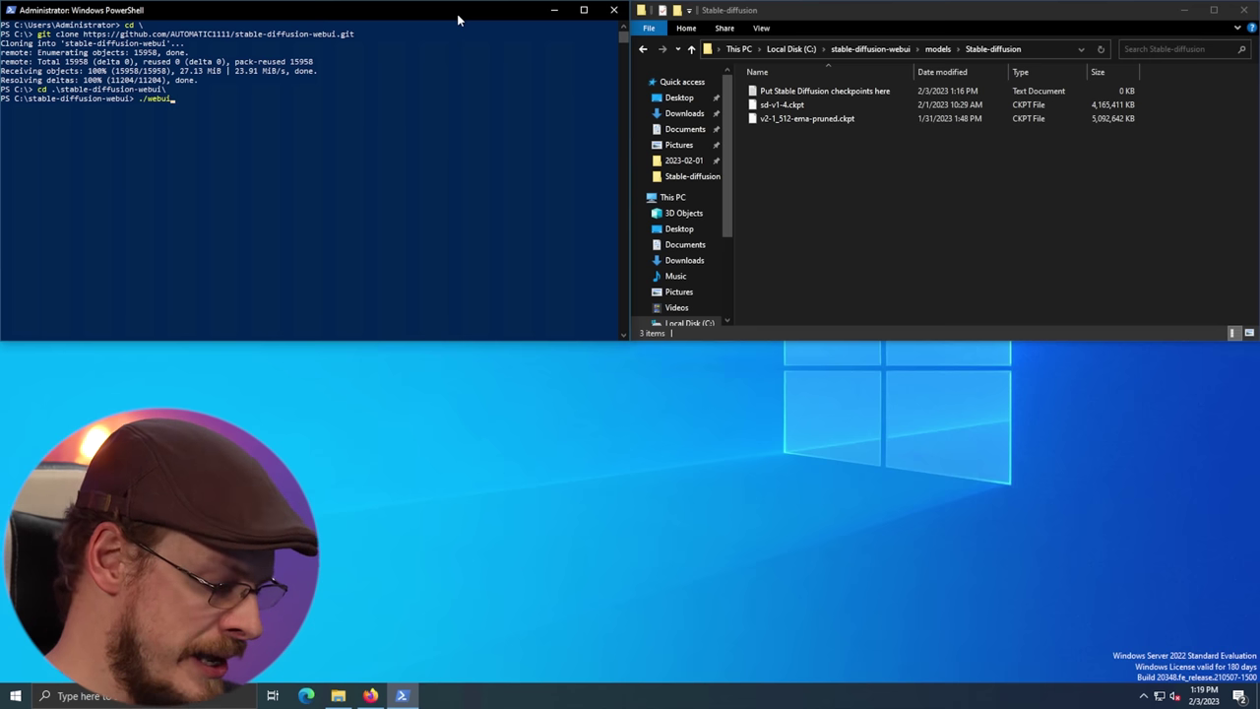
text(.bat)
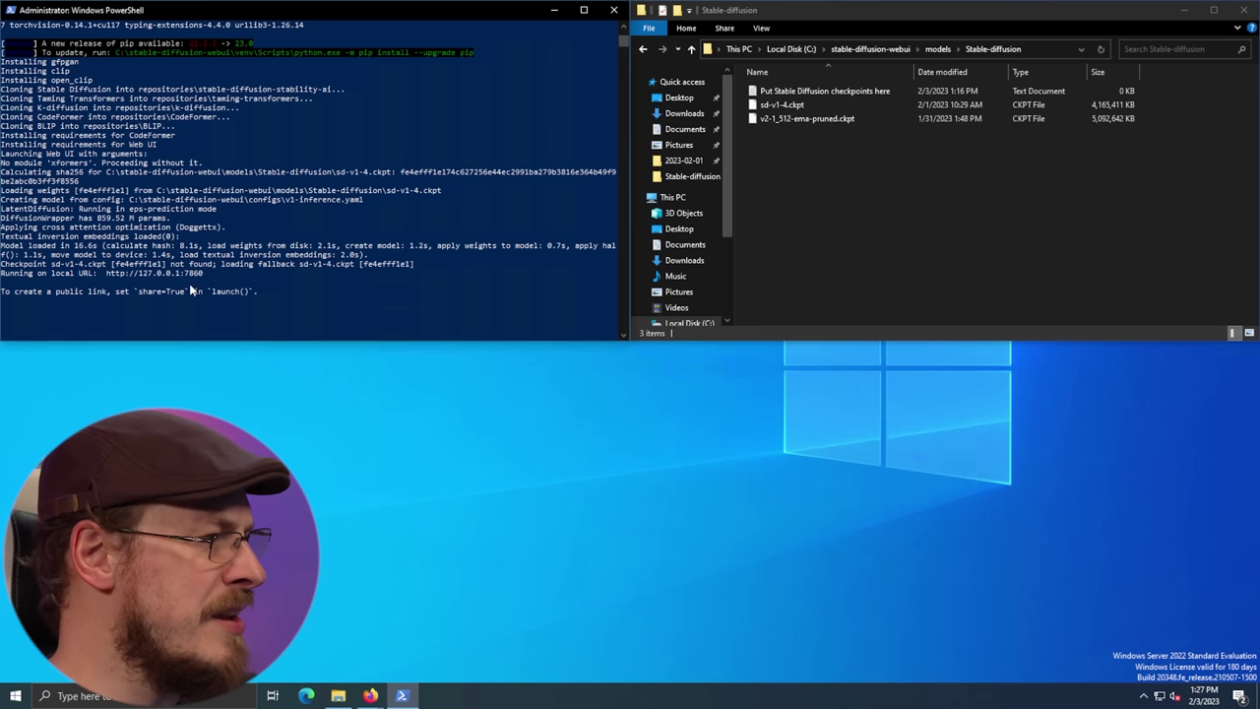
Load the web UI at localhost:7860 in Firefox, keeping sd-v1-4.ckpt as the checkpoint
click(370, 695)
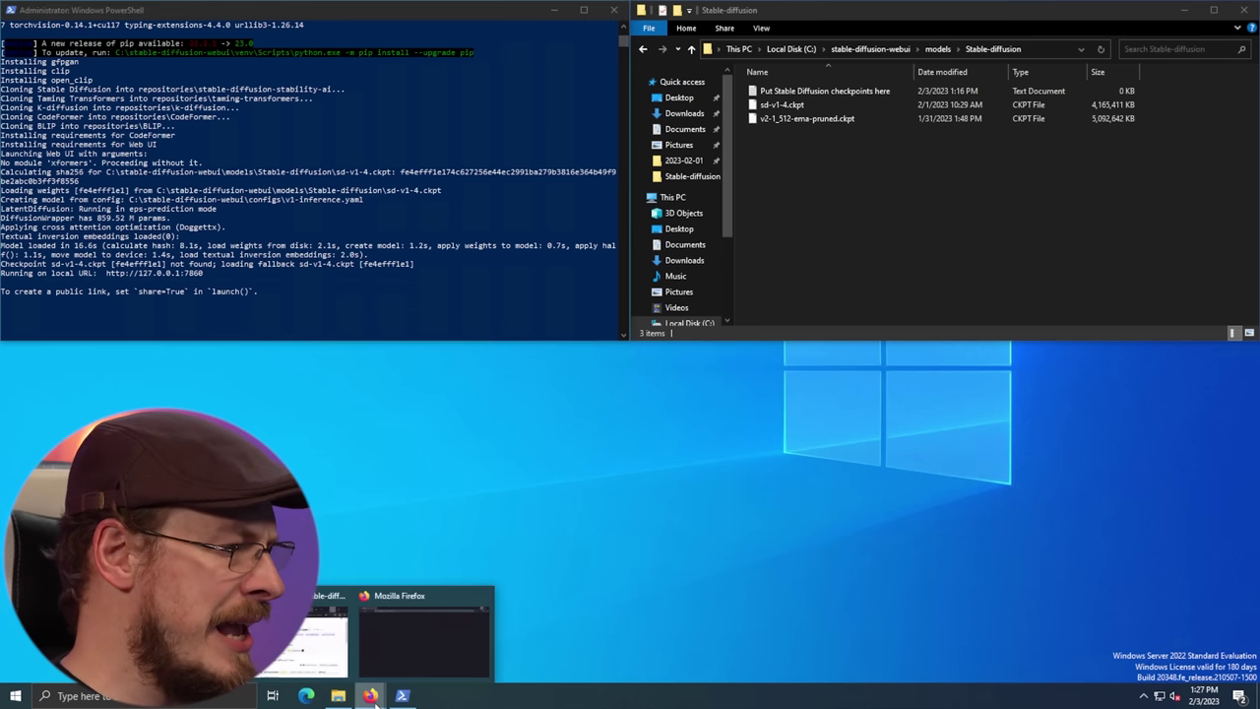
click(441, 633)
text(localhost:7860/)
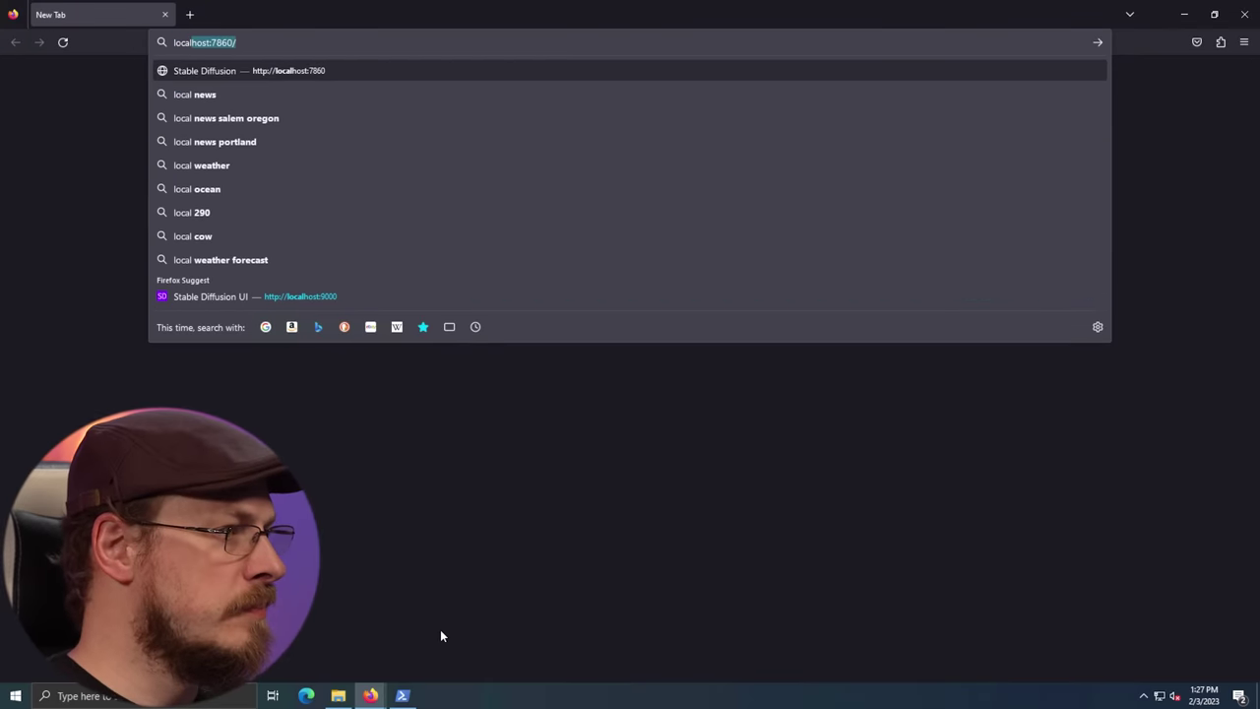
key(Return)
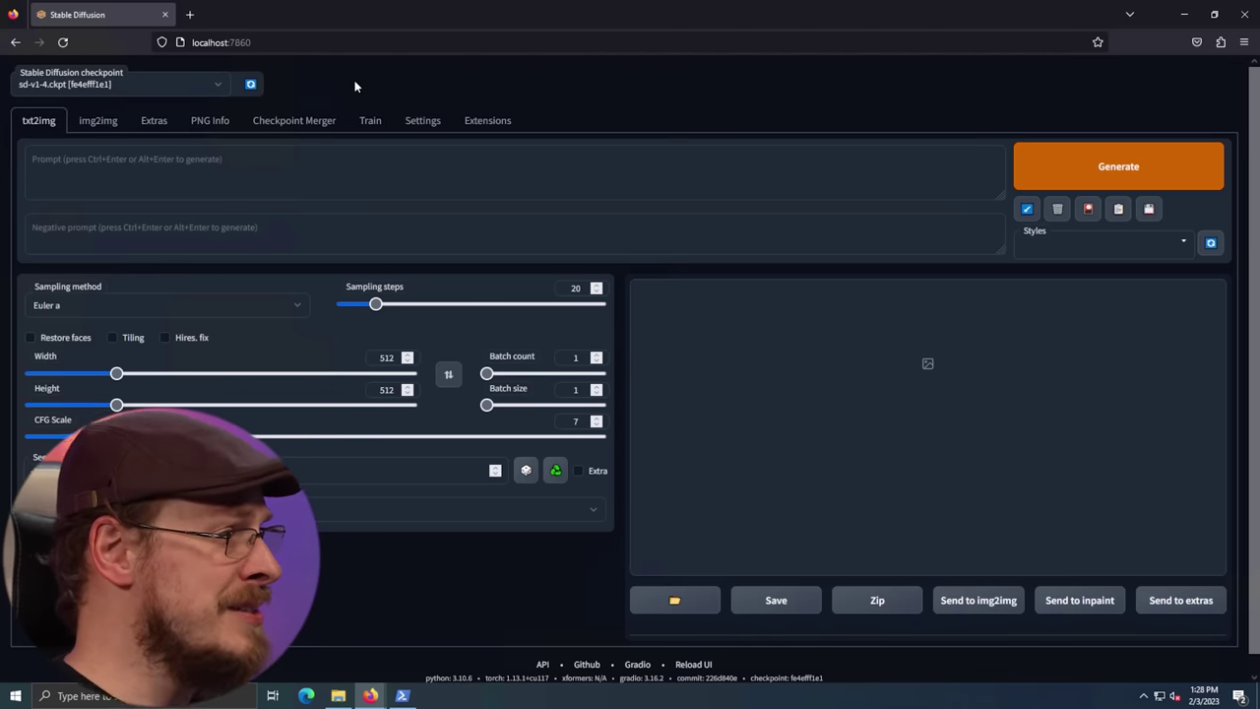
click(222, 85)
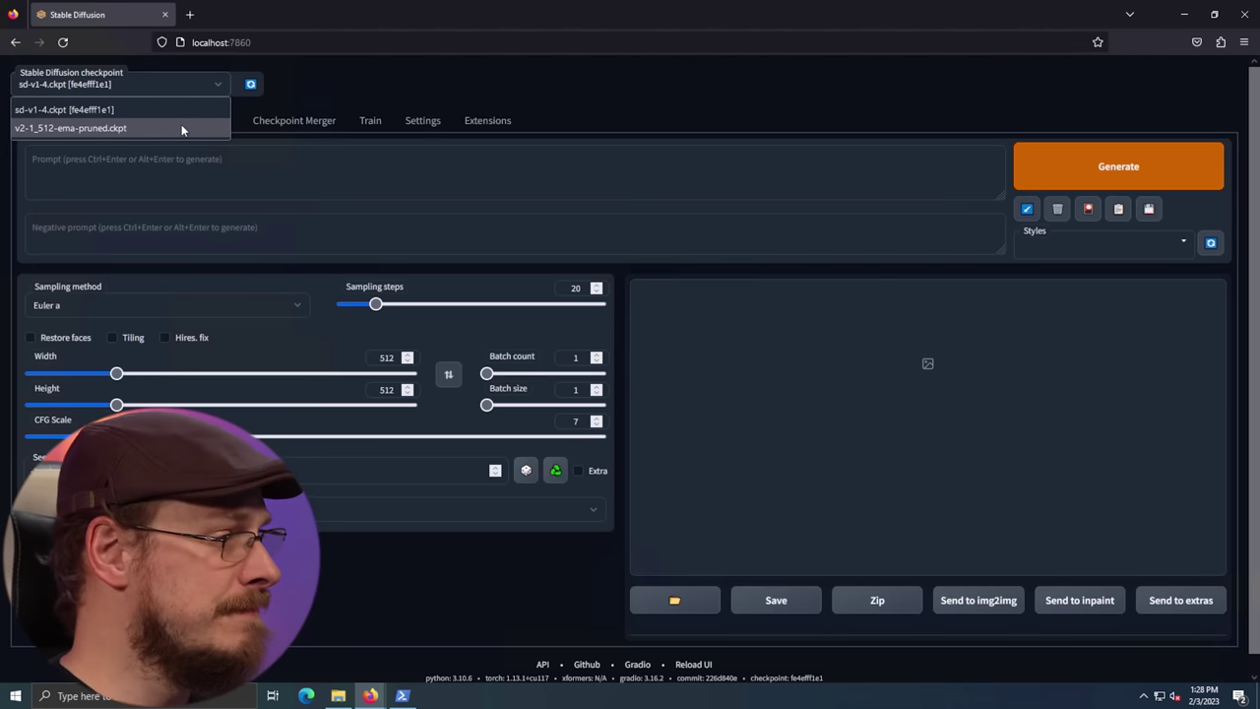
click(446, 76)
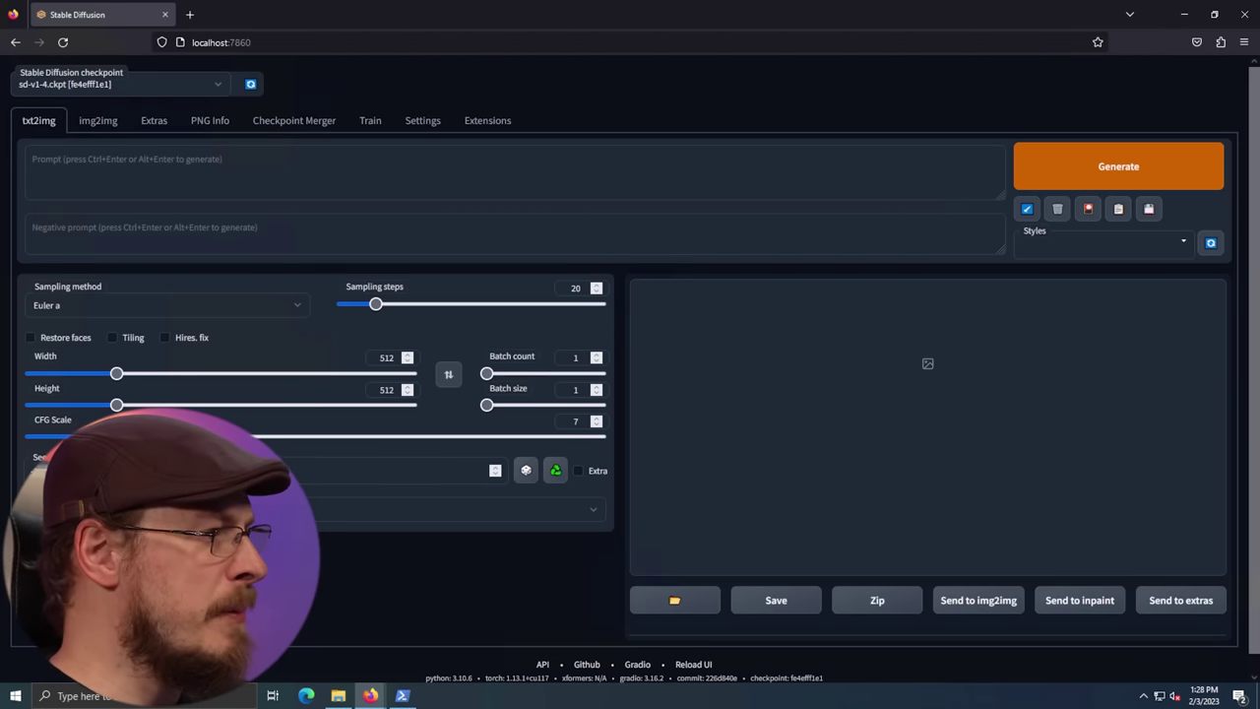
click(33, 159)
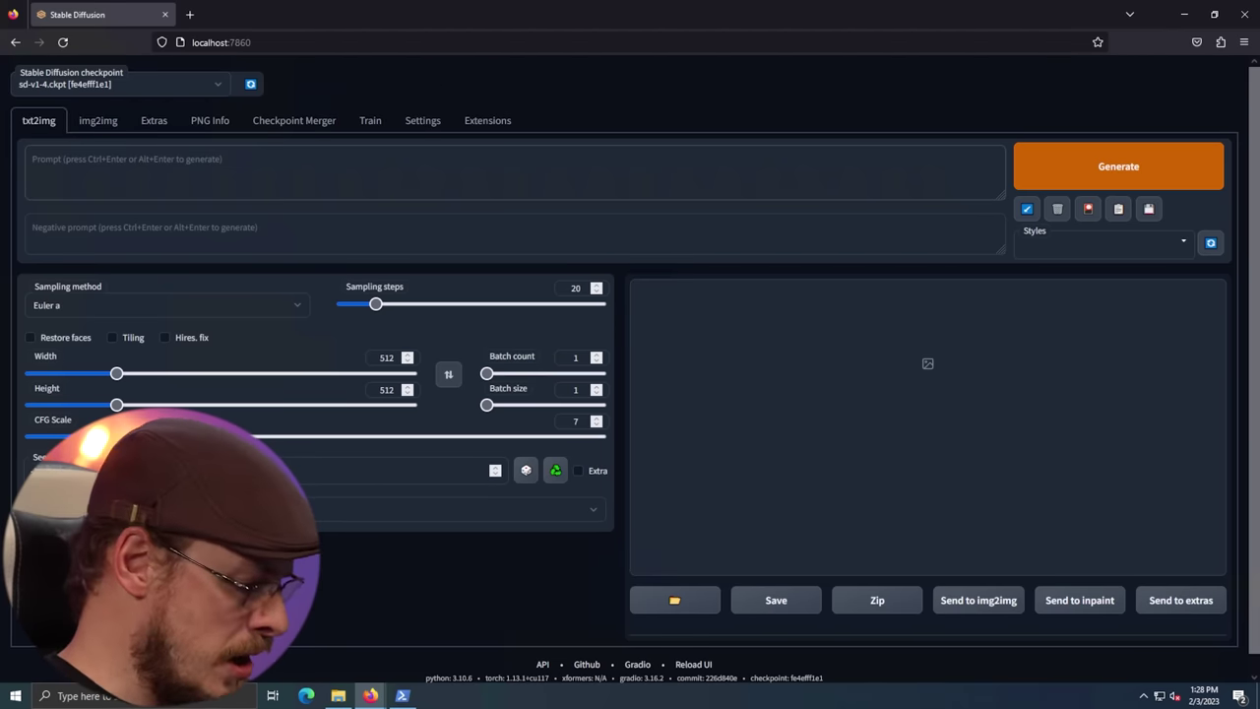
Generate an image from 'Dragon in a forest' and view it full size
text(Dra)
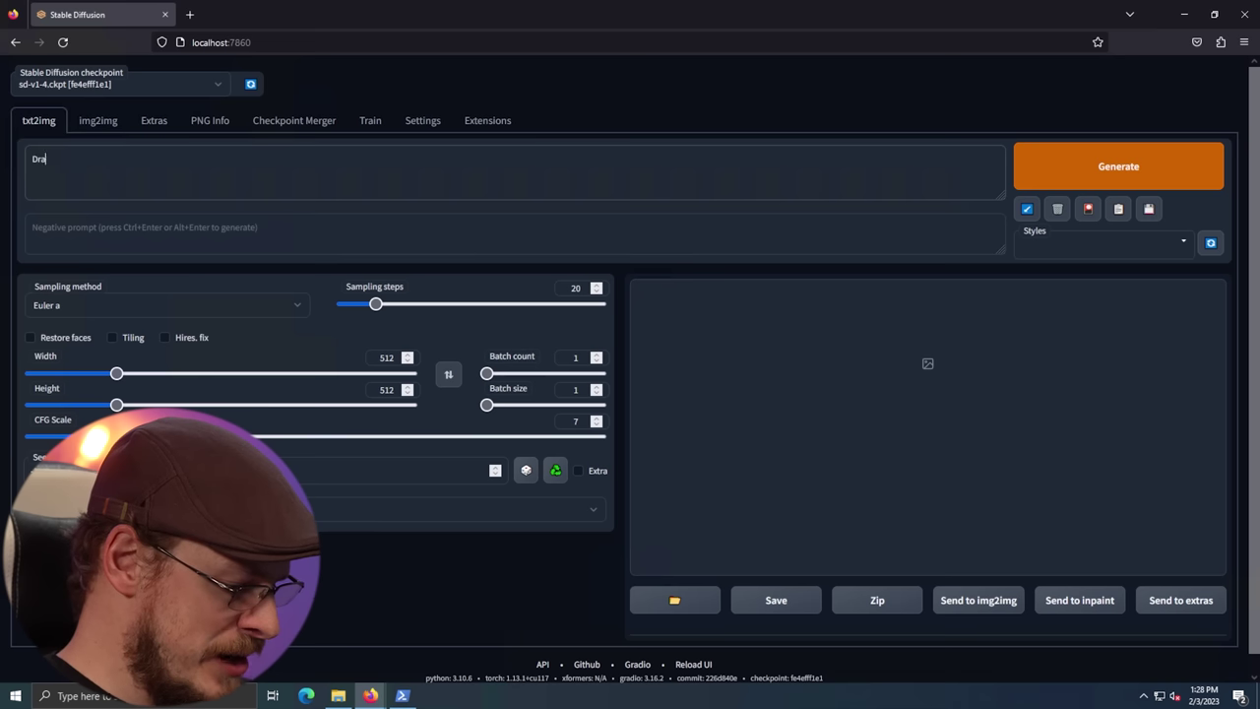
text(gon in a forest)
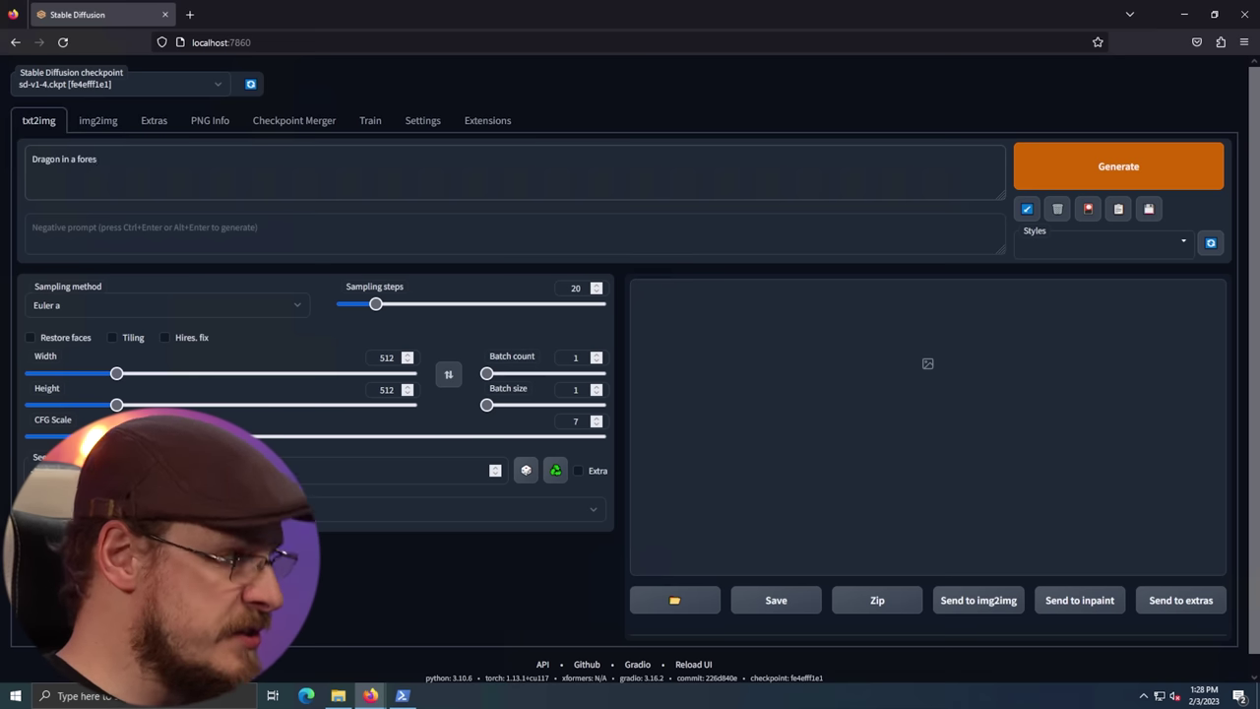
click(1118, 169)
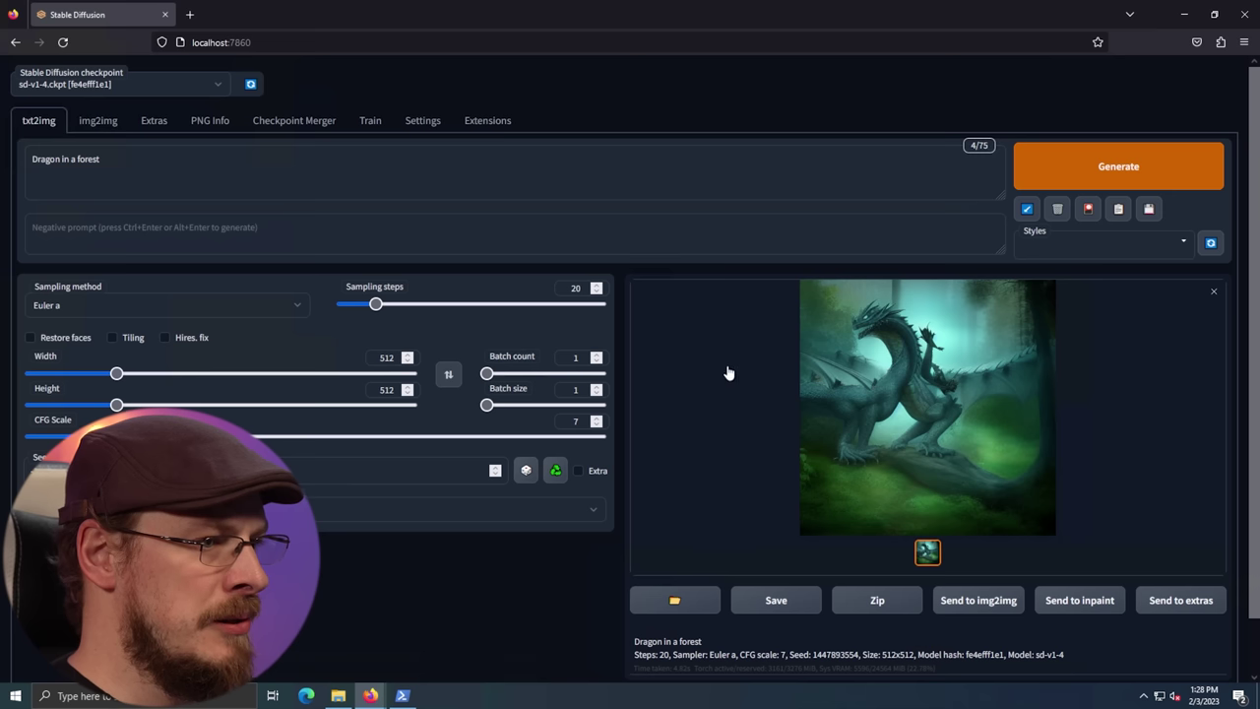
click(946, 418)
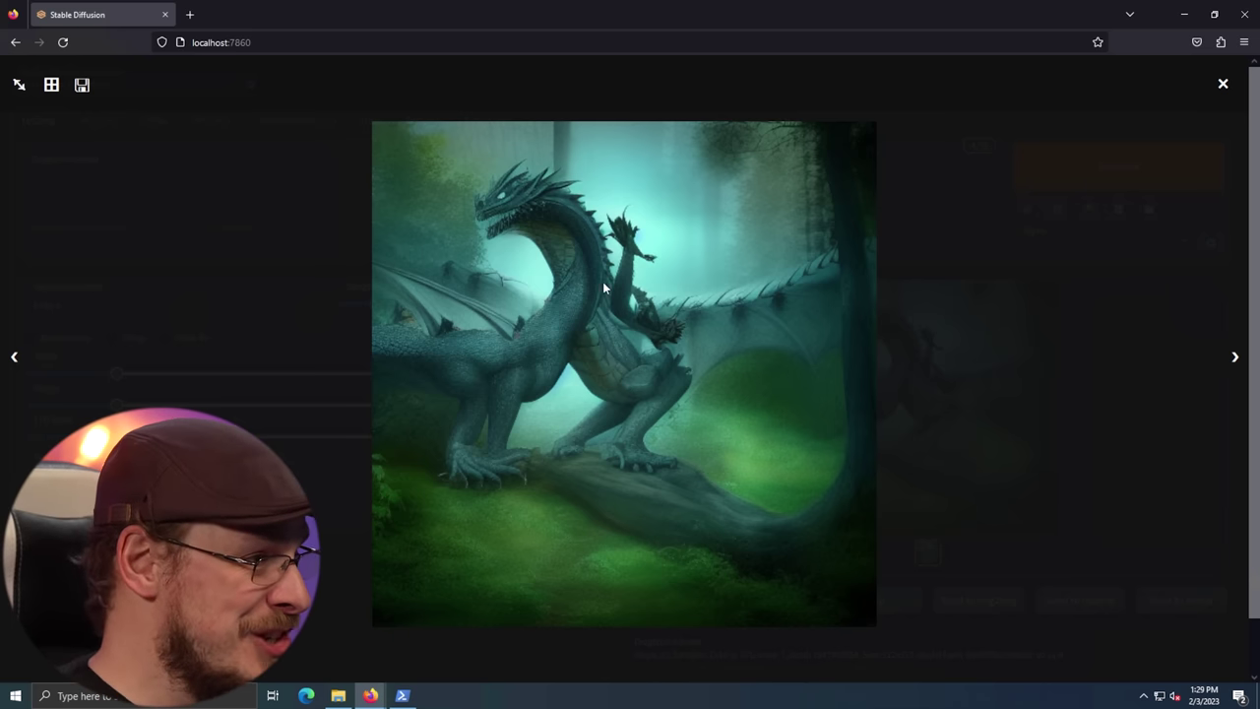
click(954, 194)
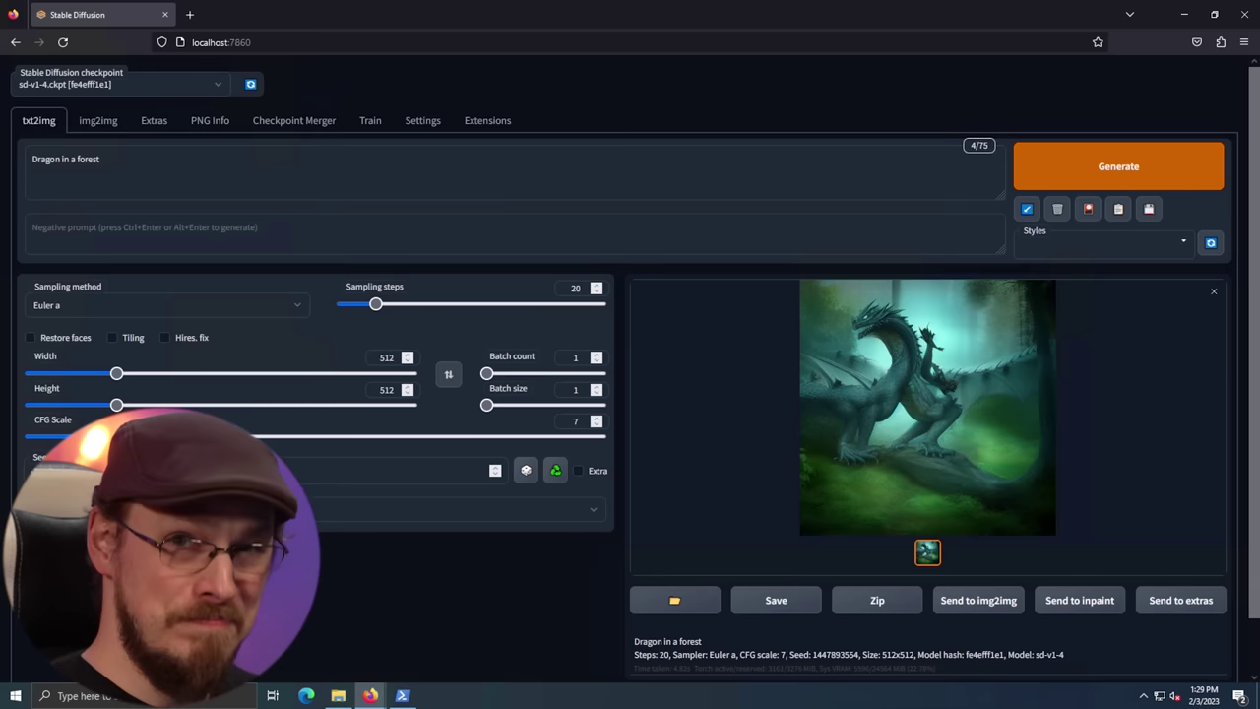
Generate and view another dragon image, then enter 'Knight fighting a dragon in the style of Renoir'
click(1074, 165)
click(987, 392)
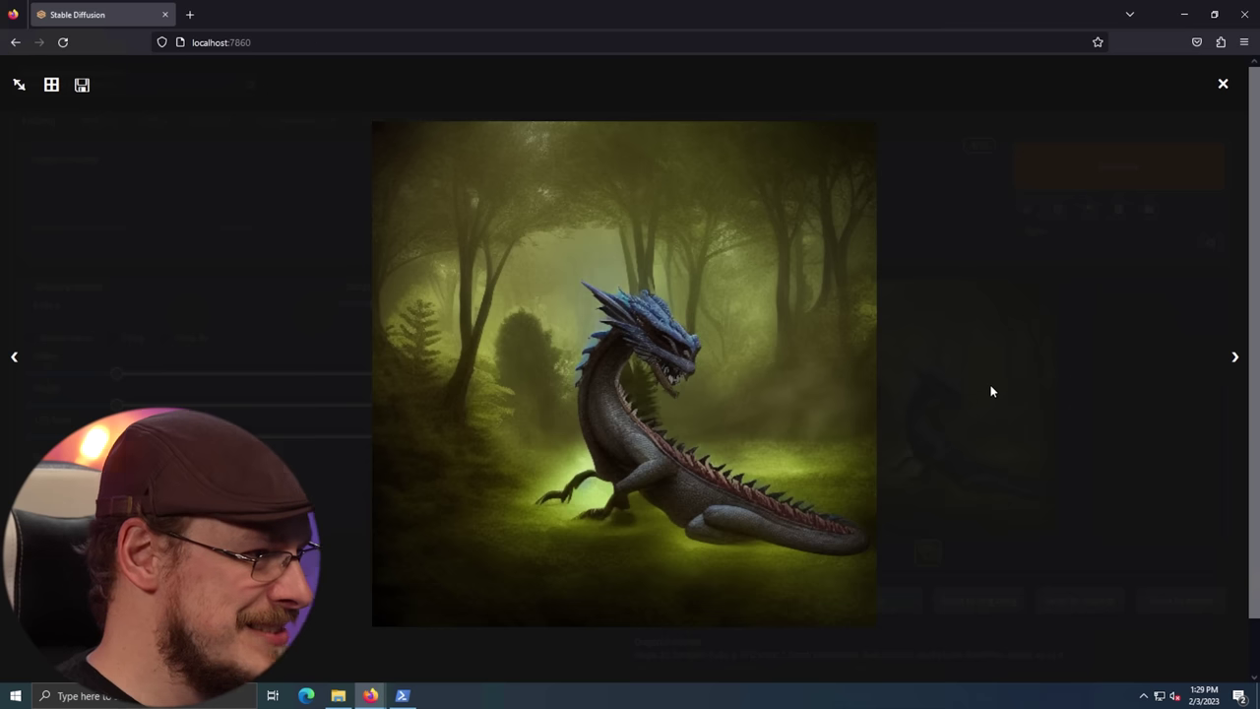
click(1060, 362)
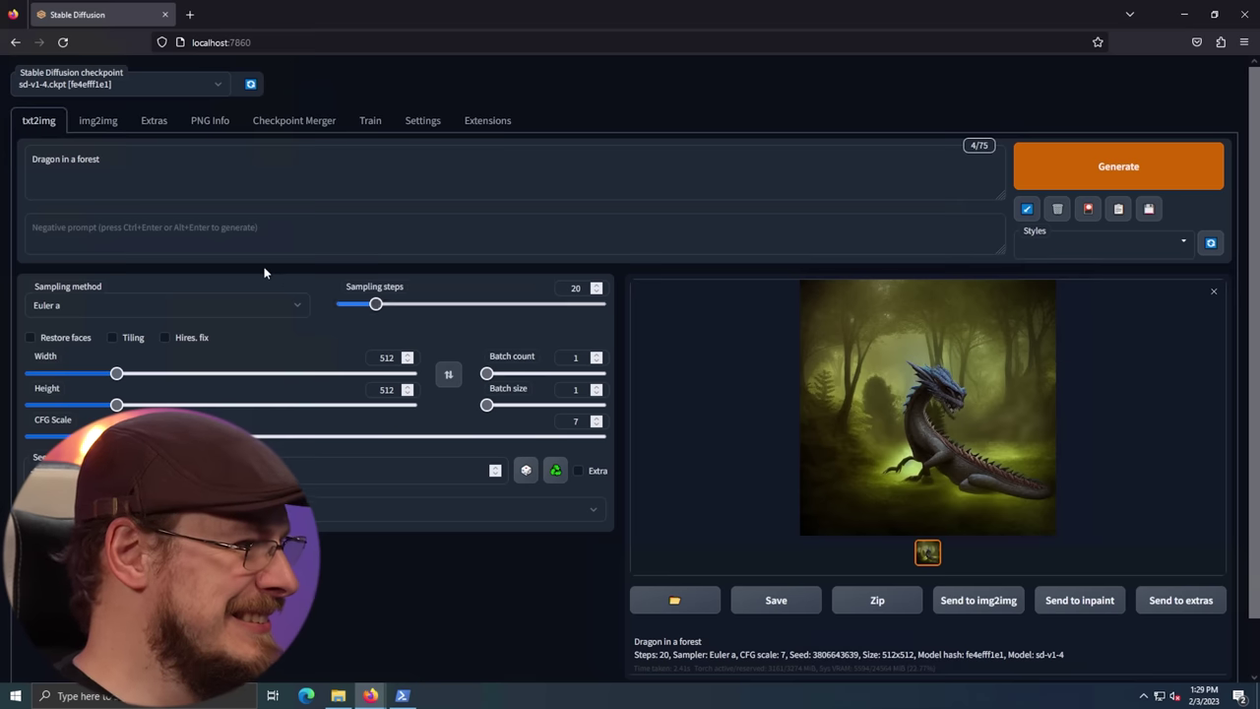
text(Knight)
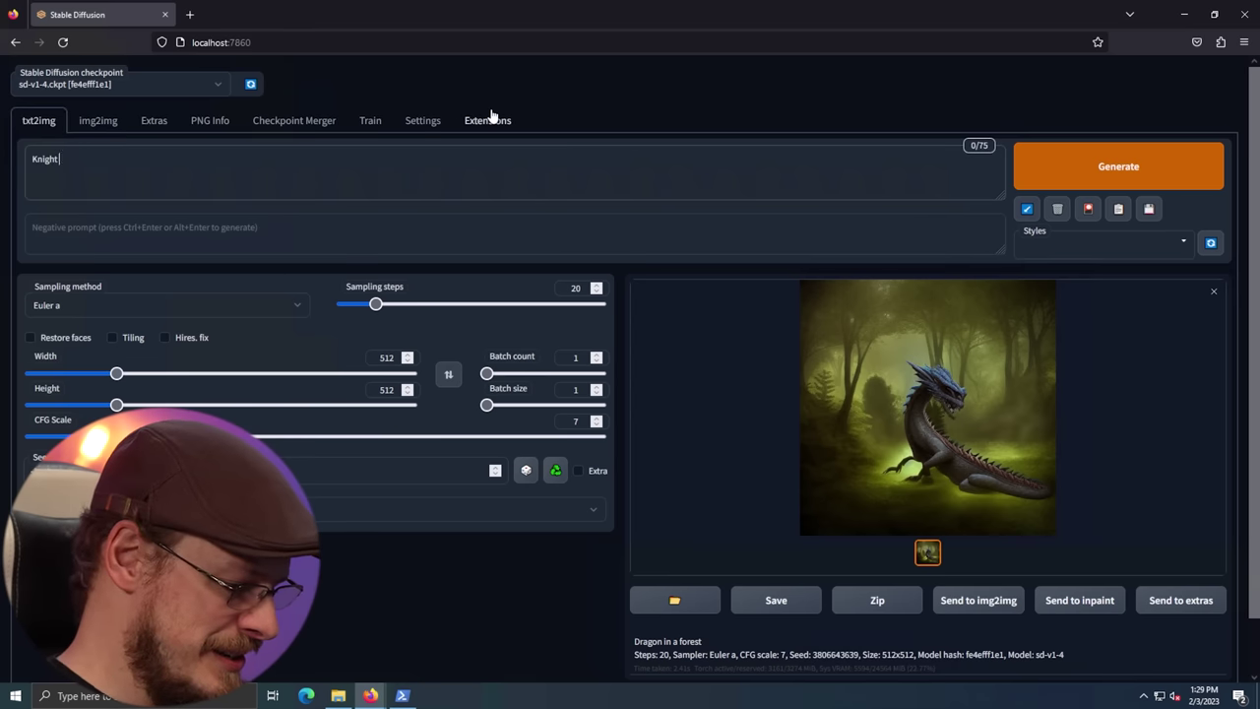
text( fight)
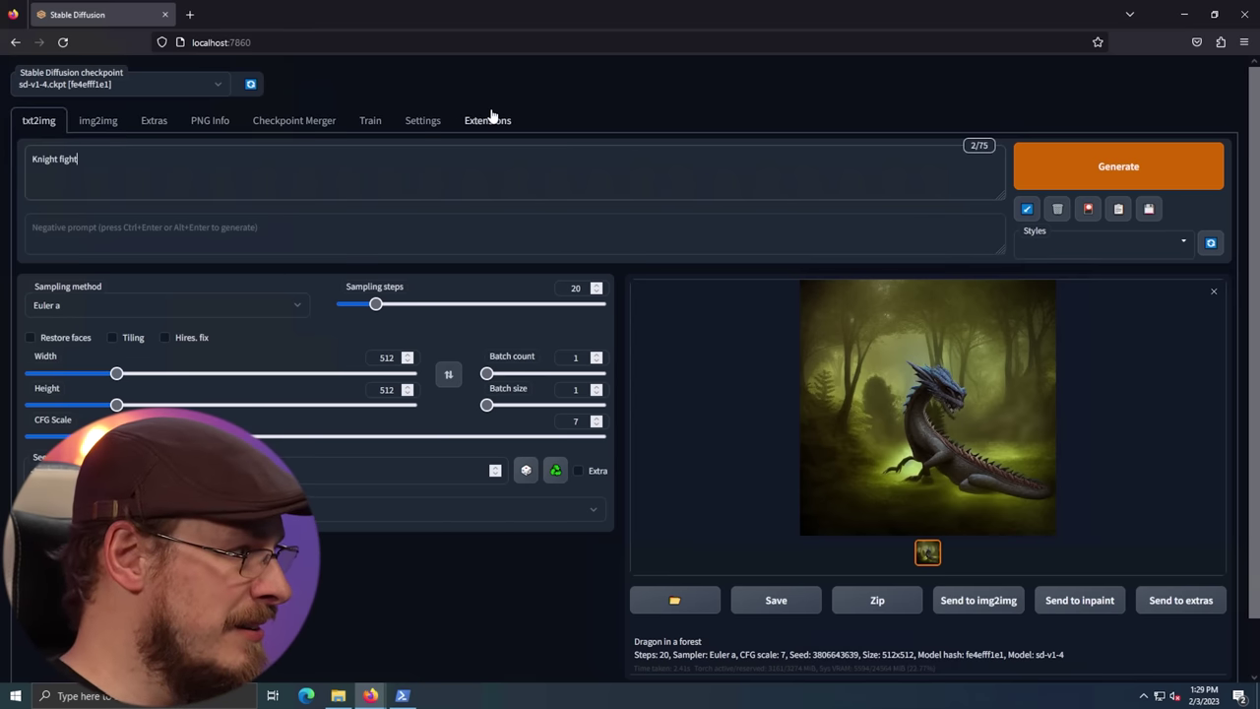
text(ing a dragon)
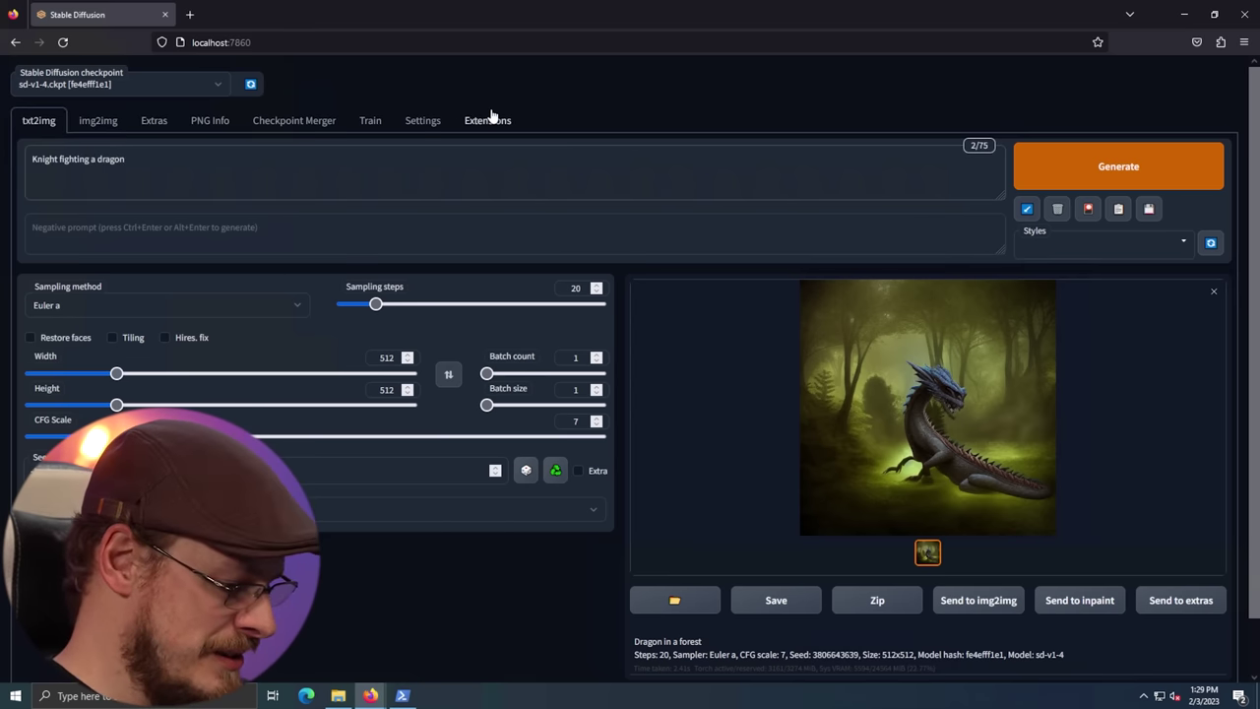
text( in the style)
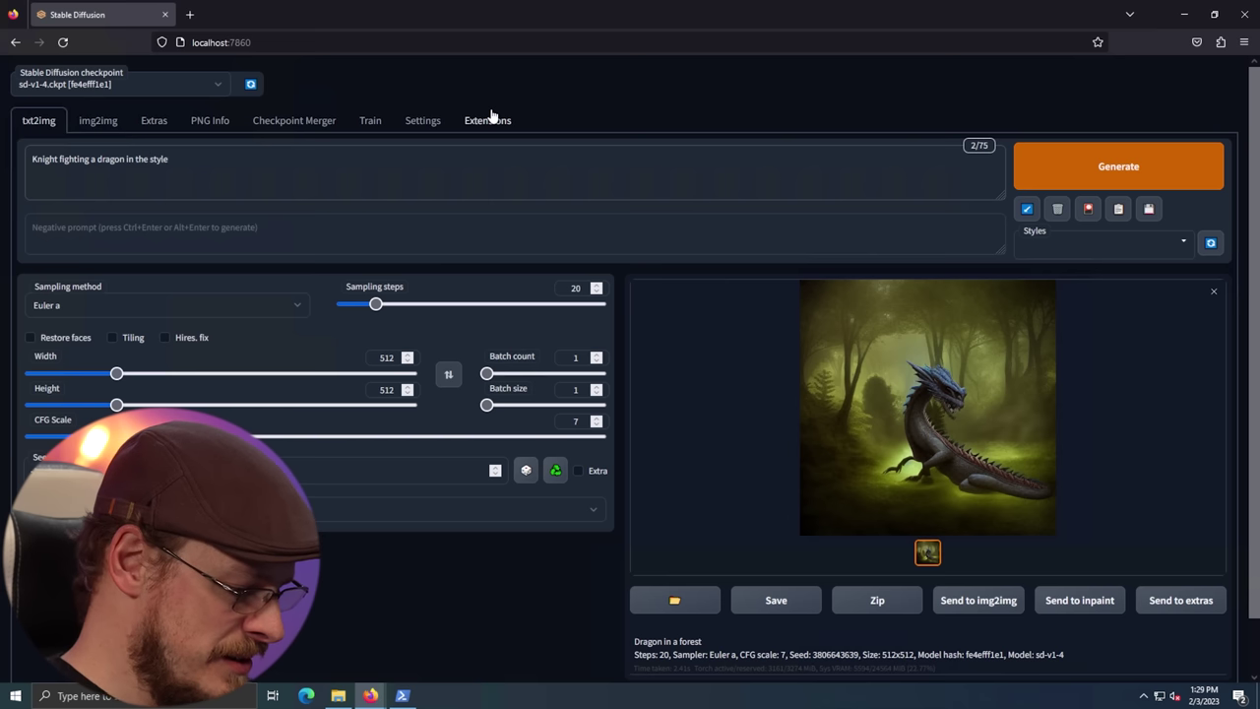
text( of Renoir)
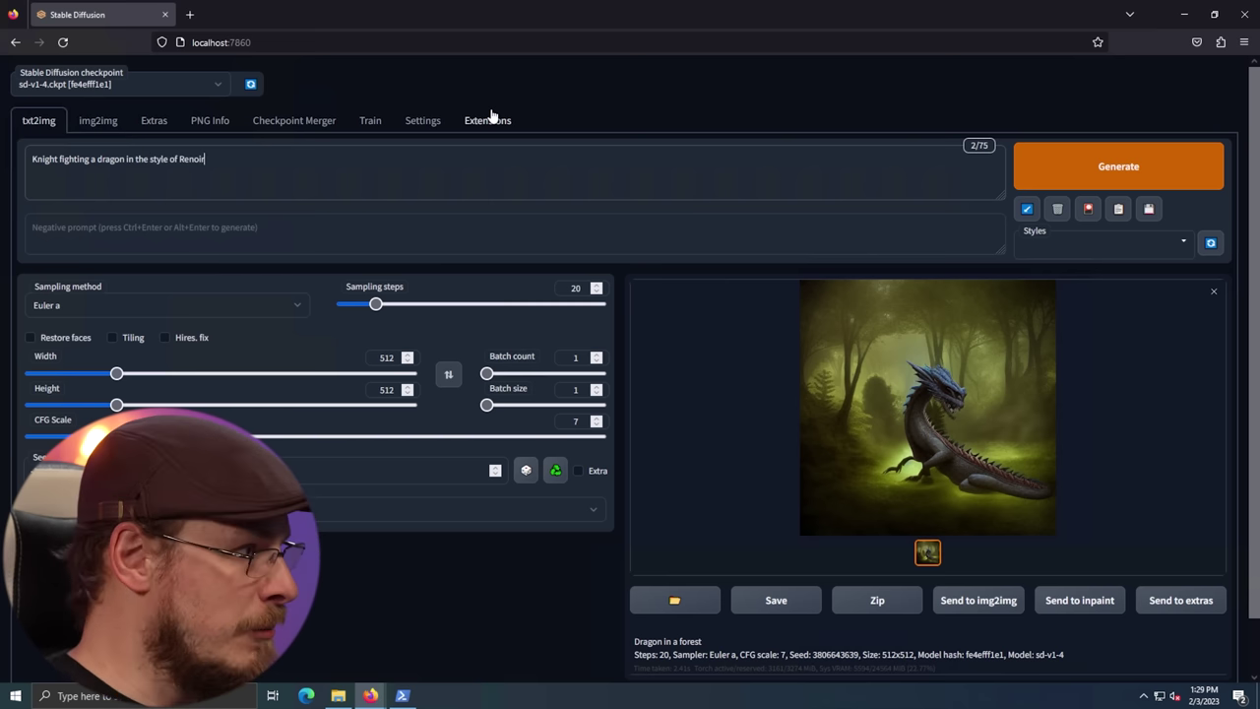
Generate three Renoir-style knight-and-dragon images, viewing each one full screen
key(ctrl+Return)
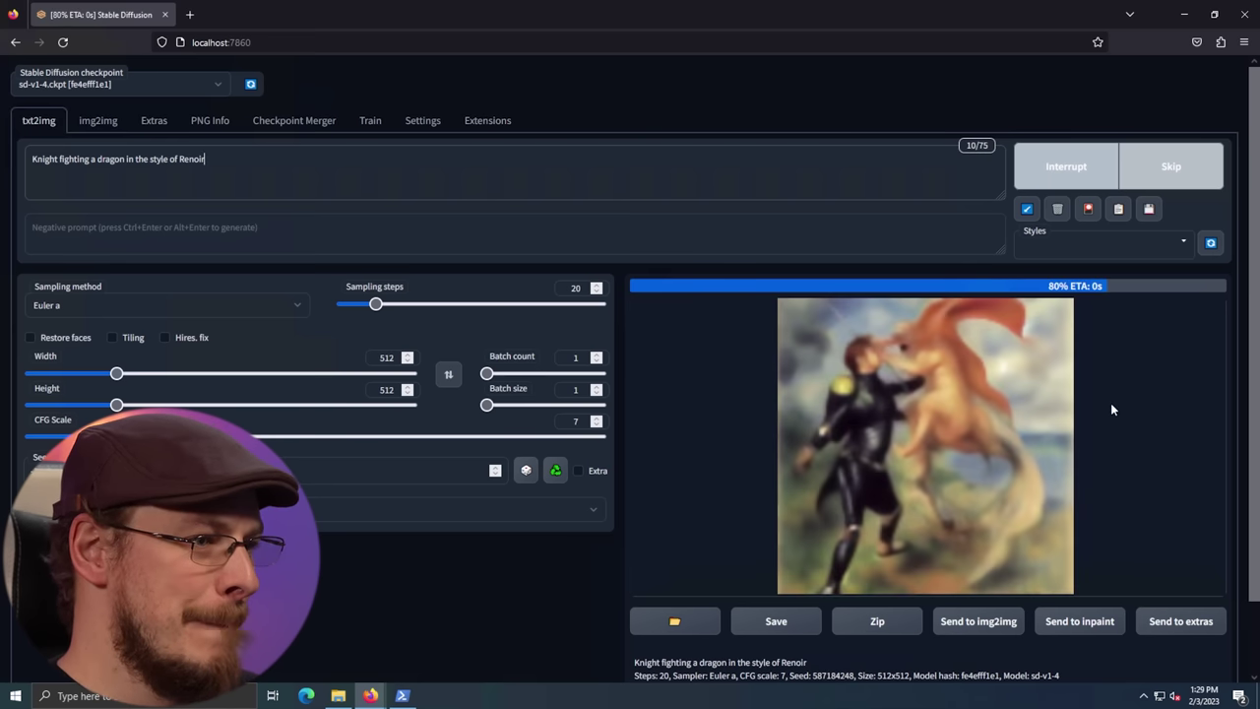
click(993, 394)
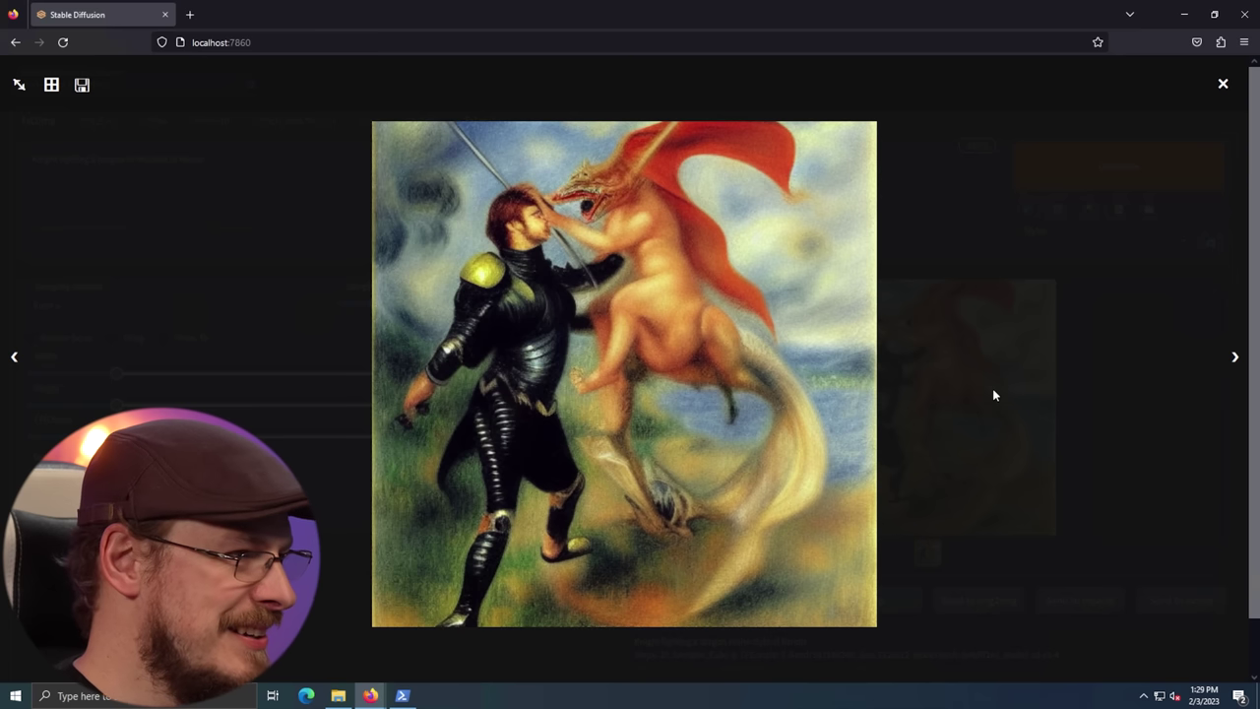
click(1071, 382)
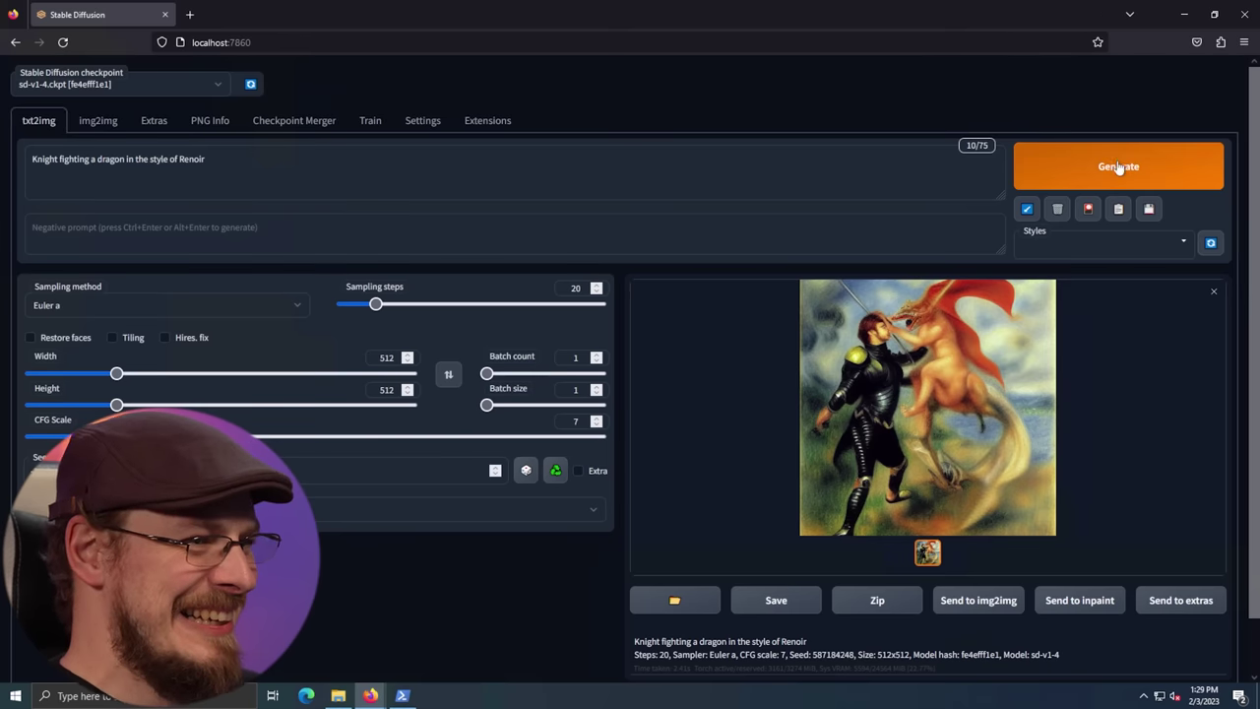
click(1118, 167)
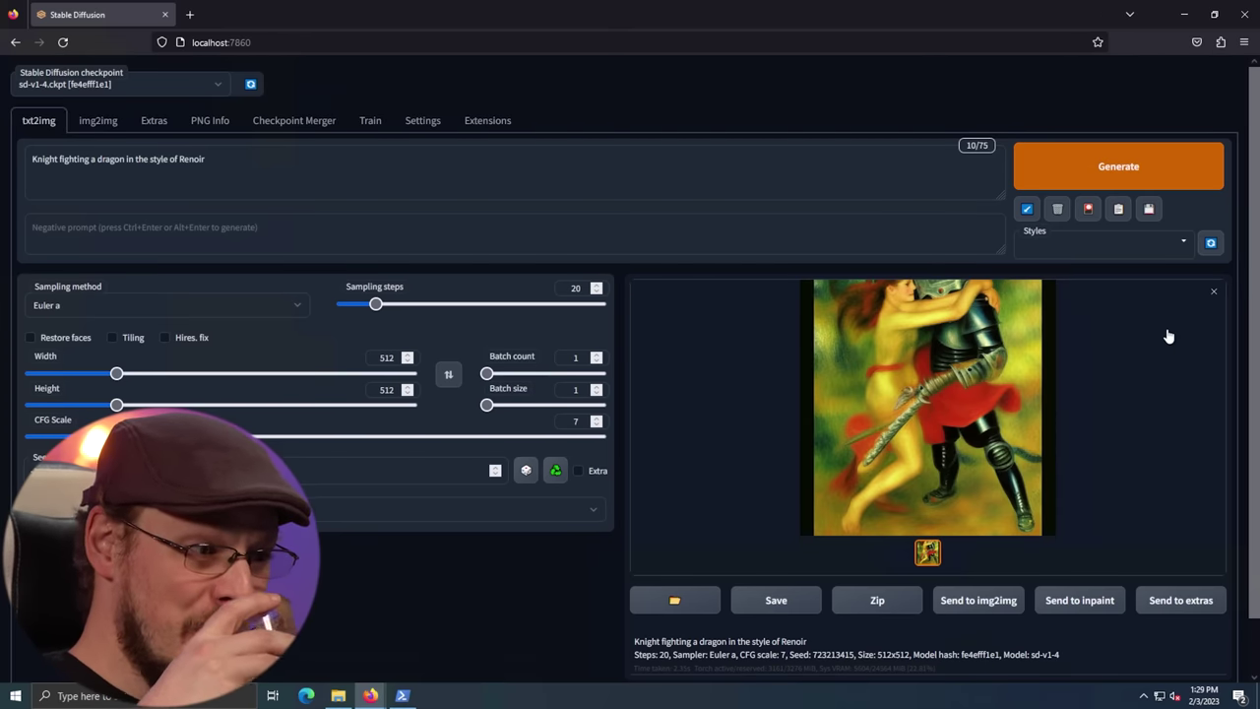
click(1034, 360)
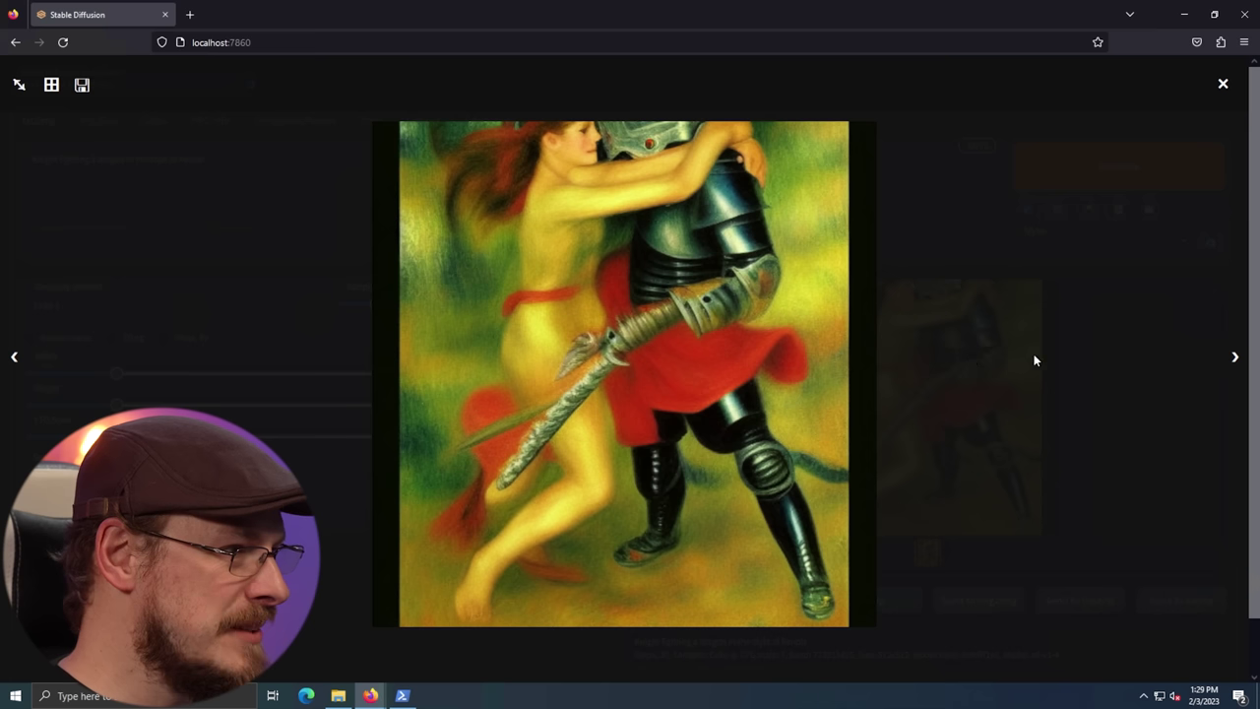
click(1124, 354)
click(1121, 162)
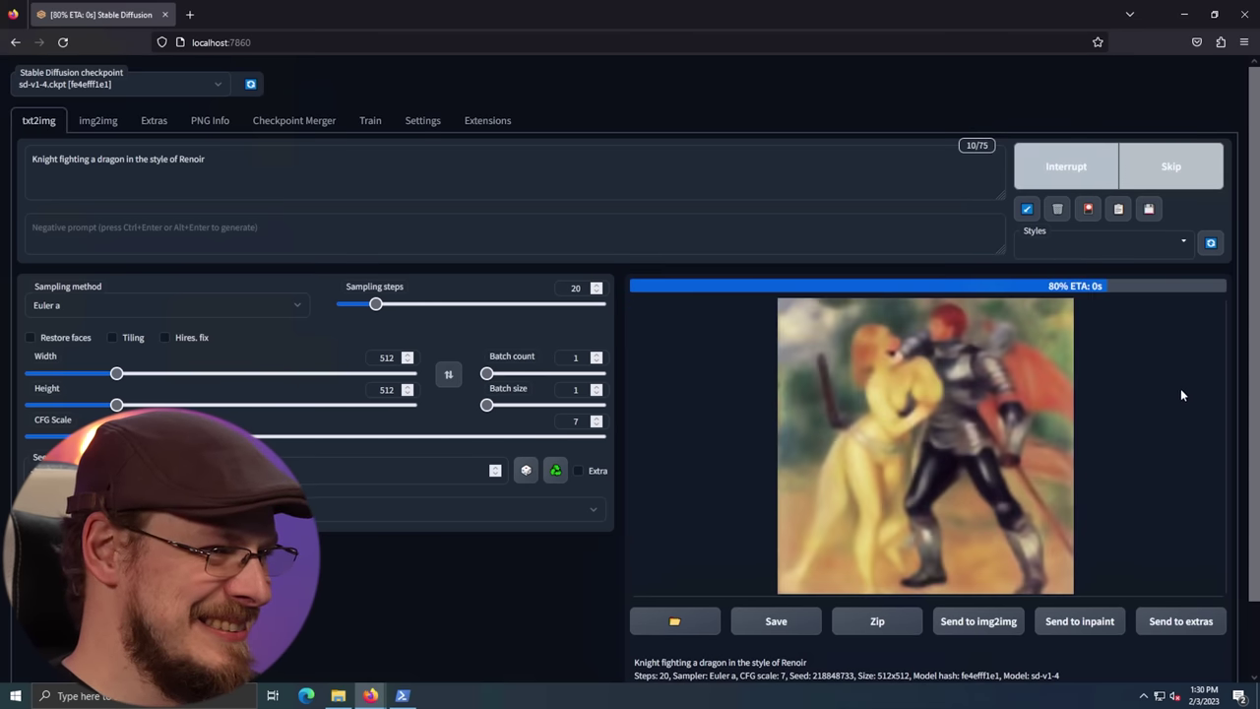
click(996, 376)
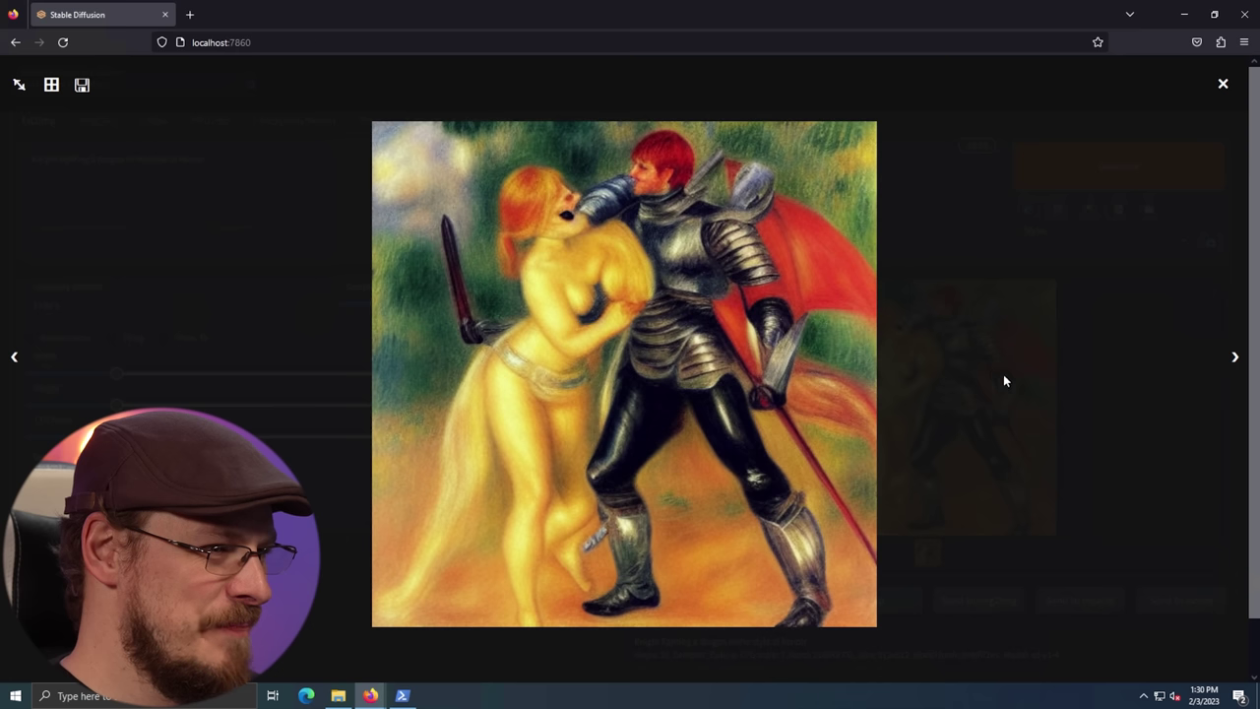
click(1172, 406)
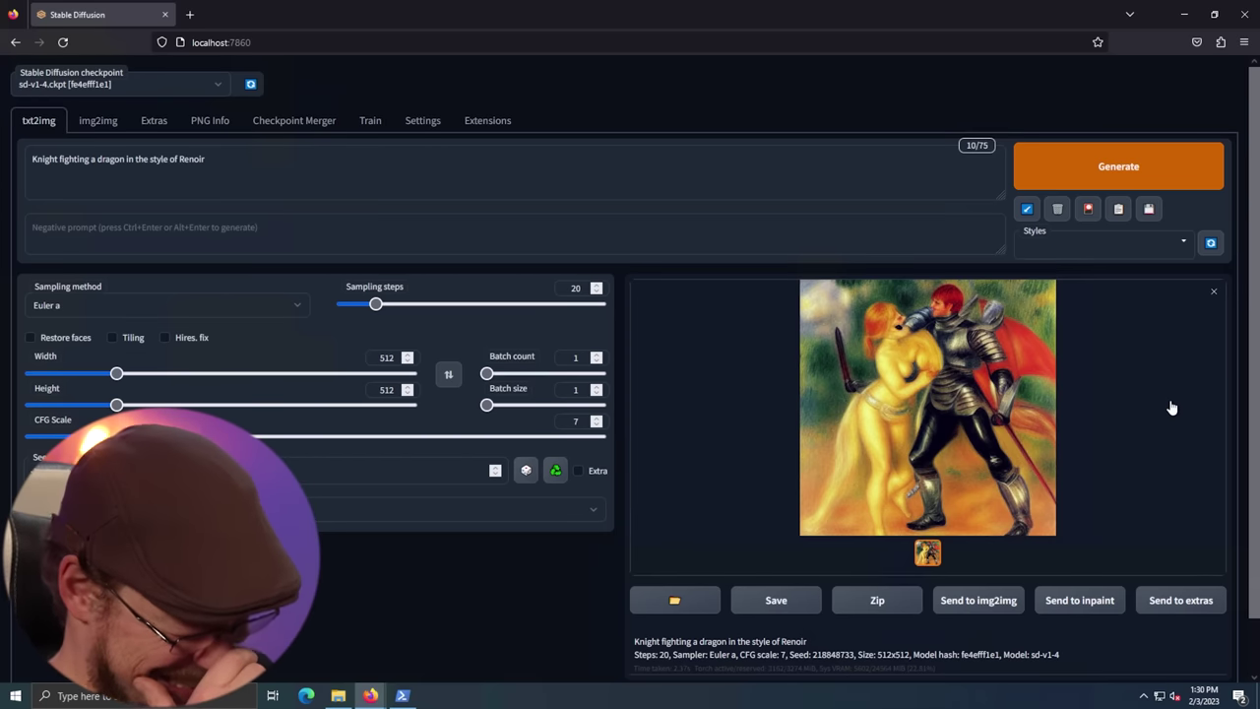
Switch to the v2-1_512-ema-pruned checkpoint and regenerate the Renoir knight prompt, viewing the result
click(226, 85)
click(185, 127)
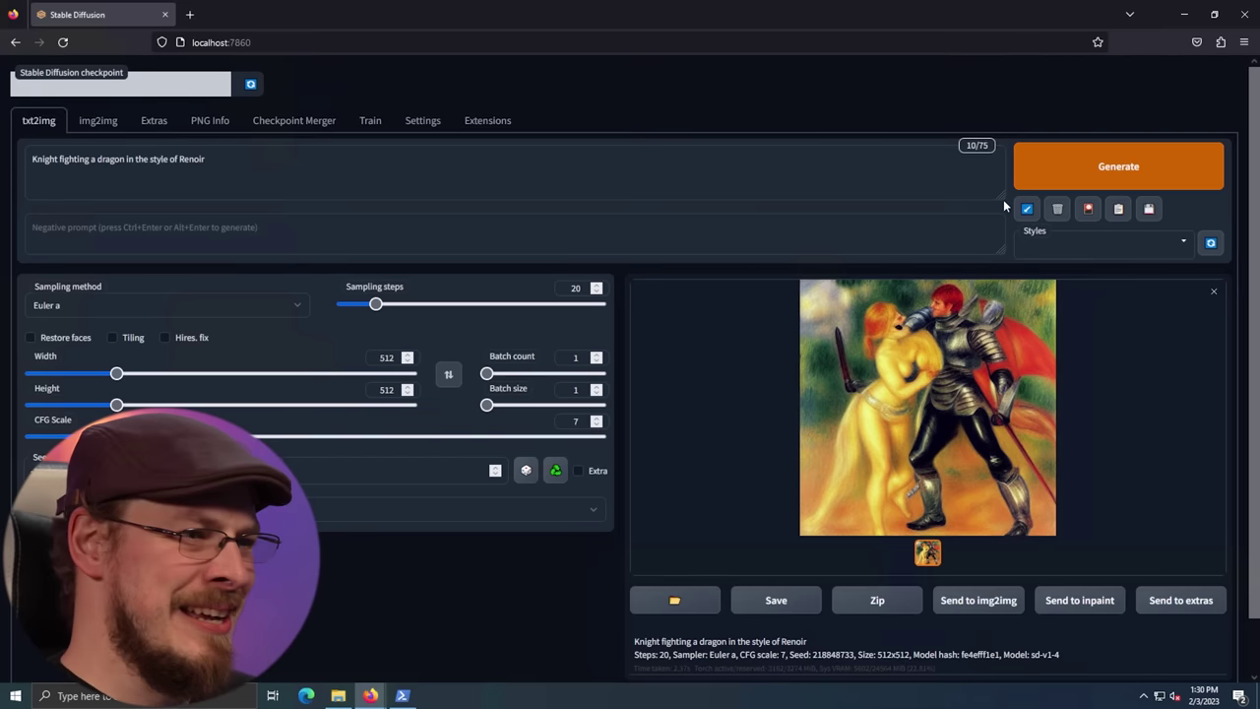
click(1093, 174)
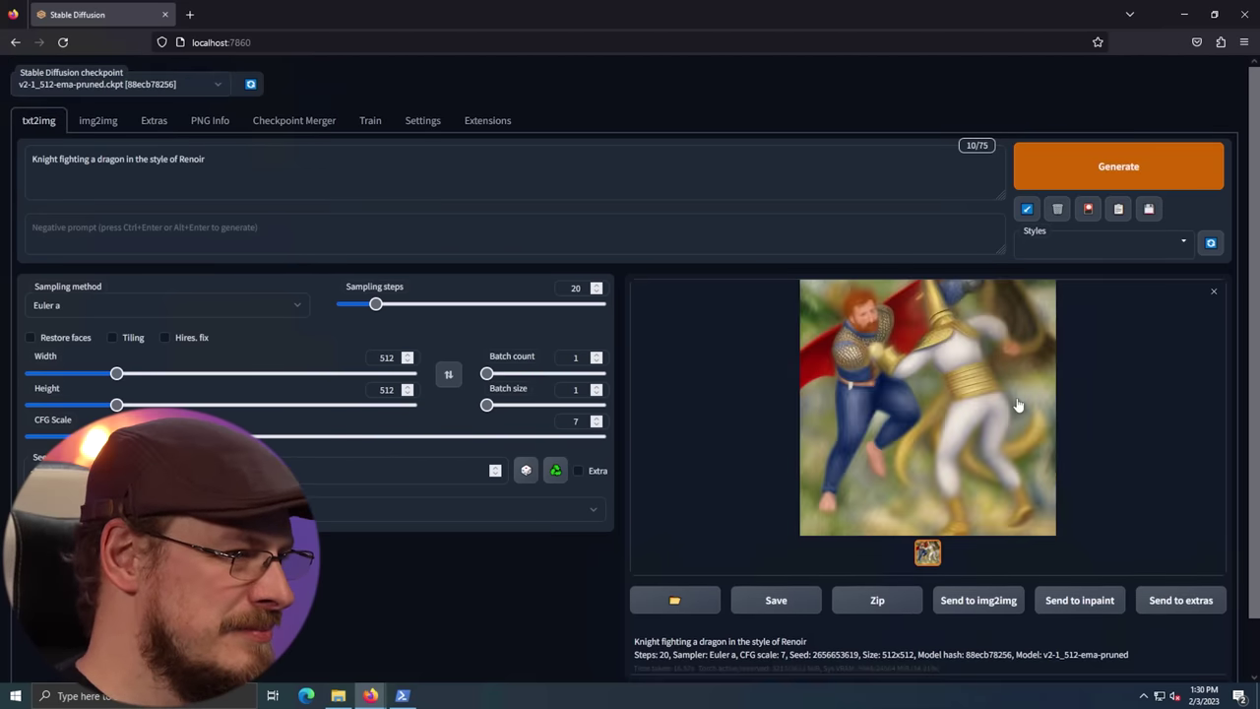
click(1018, 402)
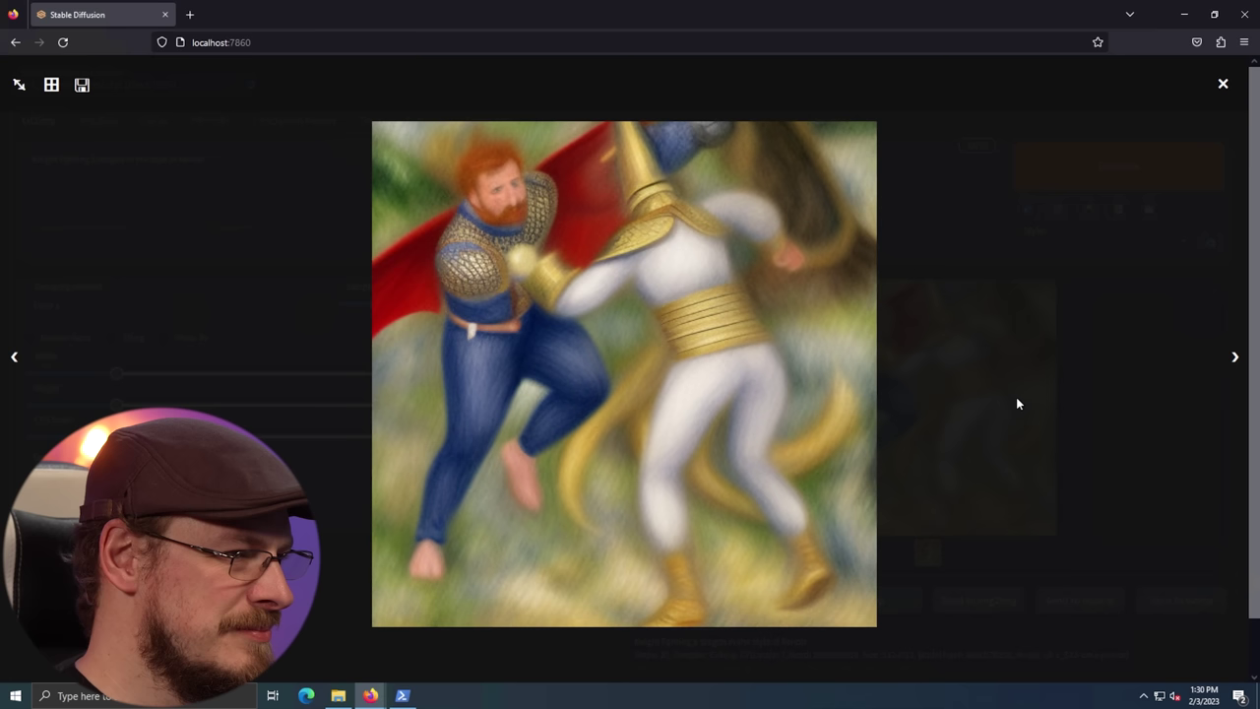
click(1108, 377)
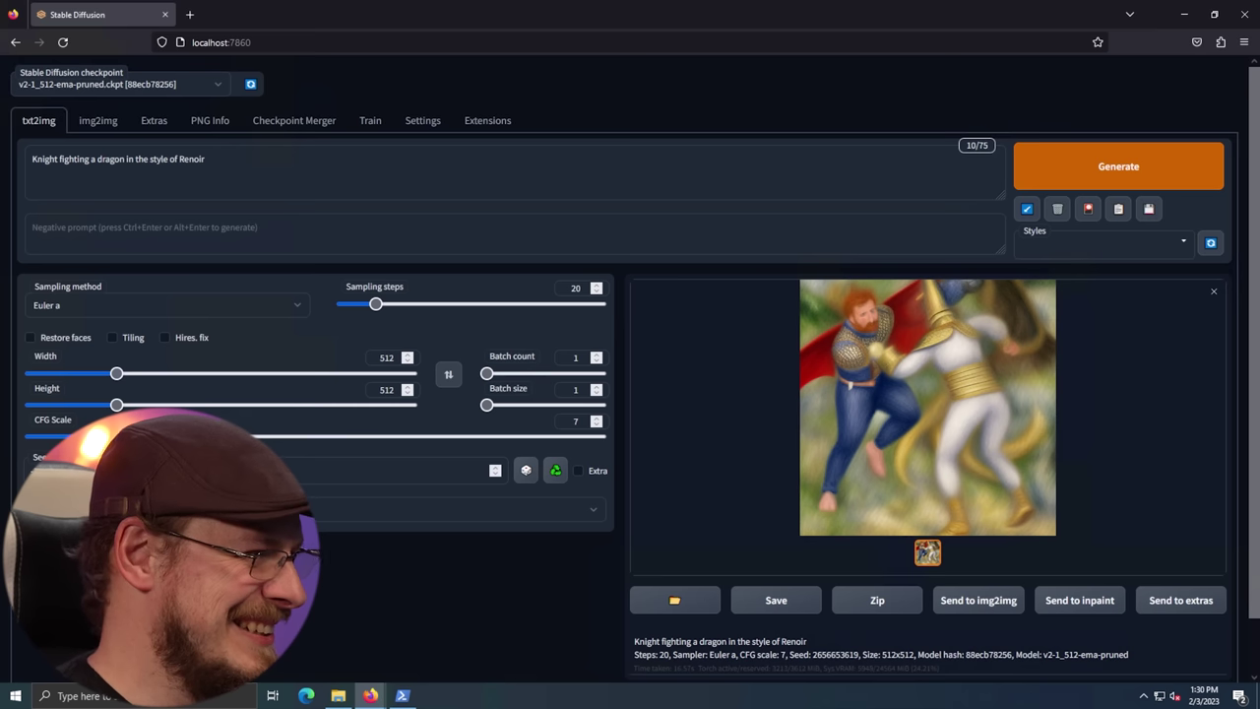
Drop 'in the style of Renoir' and generate 'Knight fighting a dragon', viewing it full screen
drag(205, 159, 125, 159)
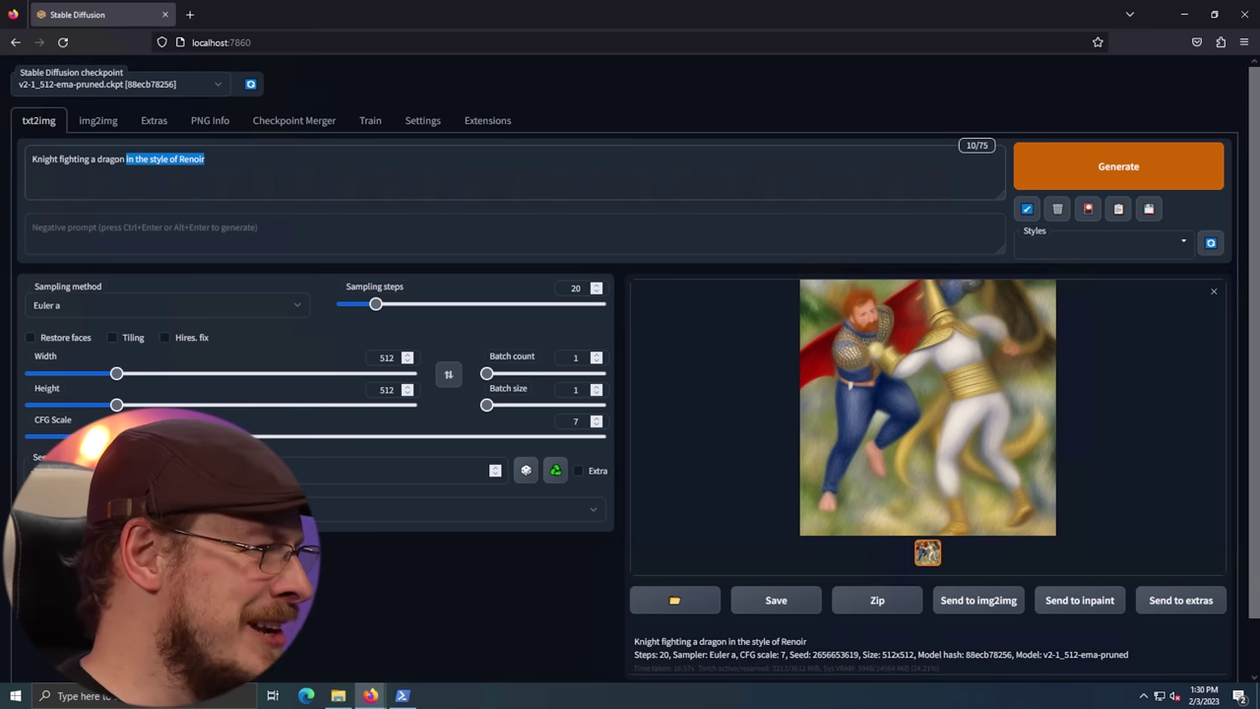
key(BackSpace)
key(ctrl+Return)
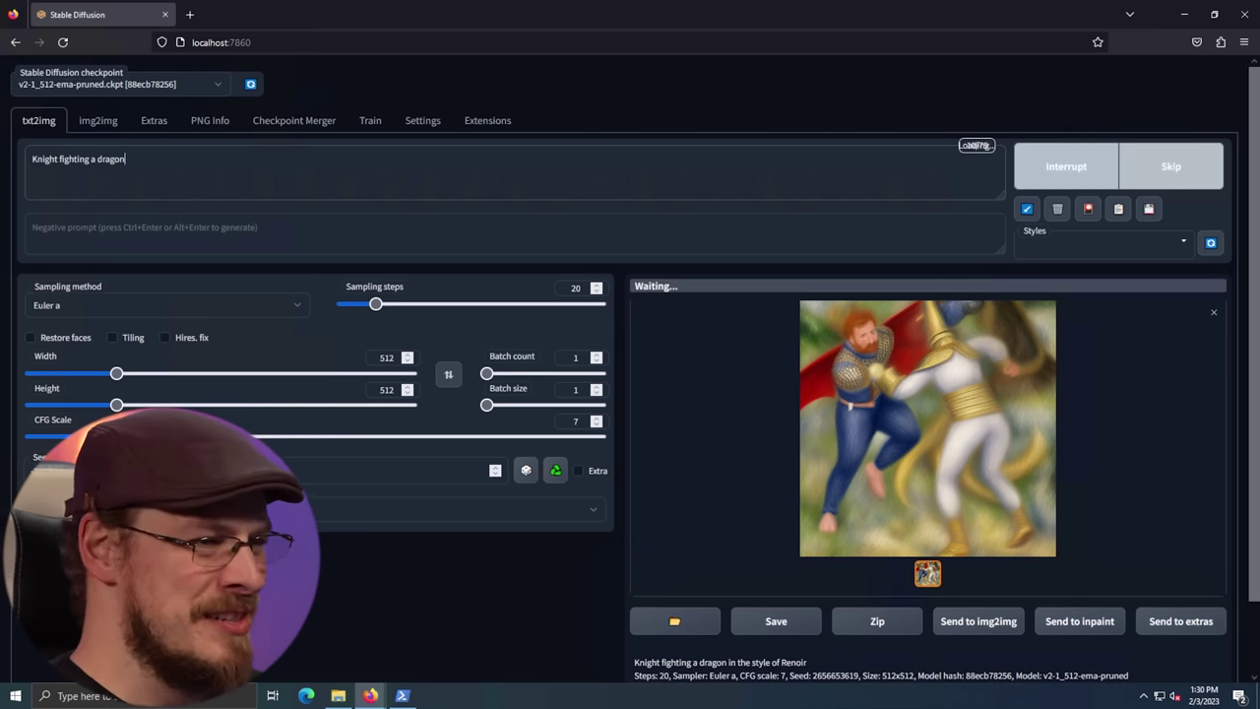
click(885, 386)
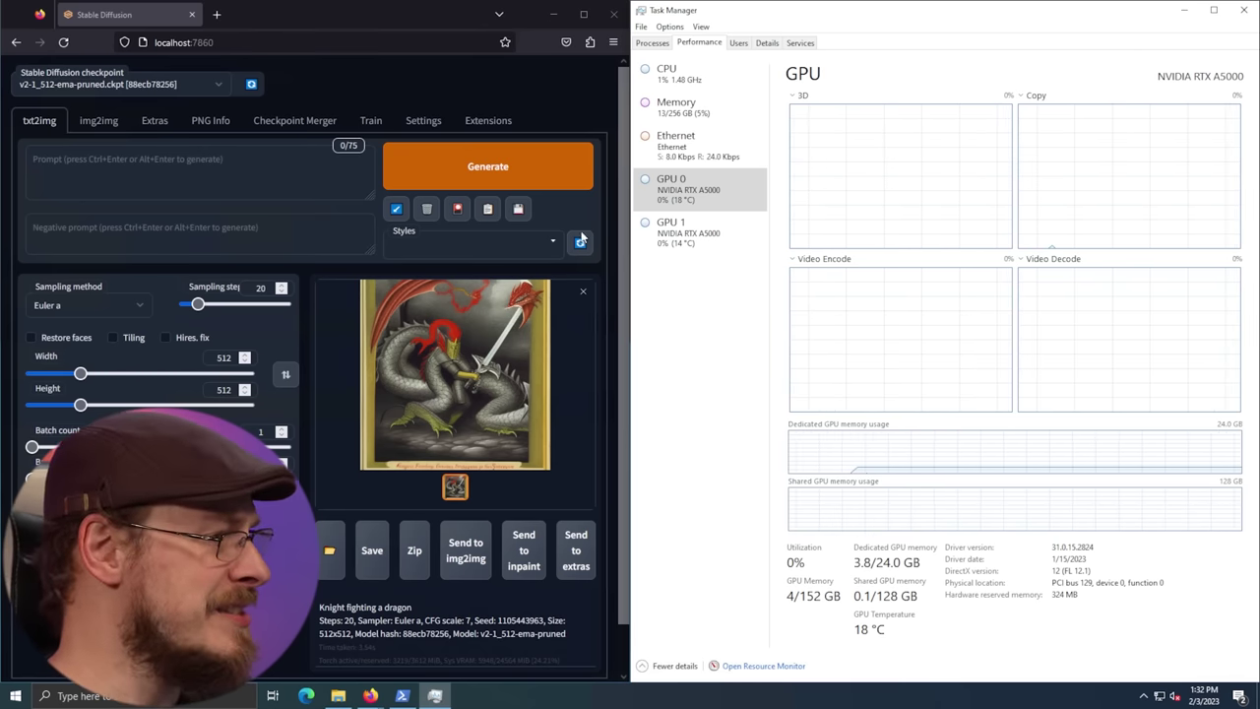
Generate 'Super Mario in Cyberpunk' with batch count 32 while watching GPU usage
click(240, 196)
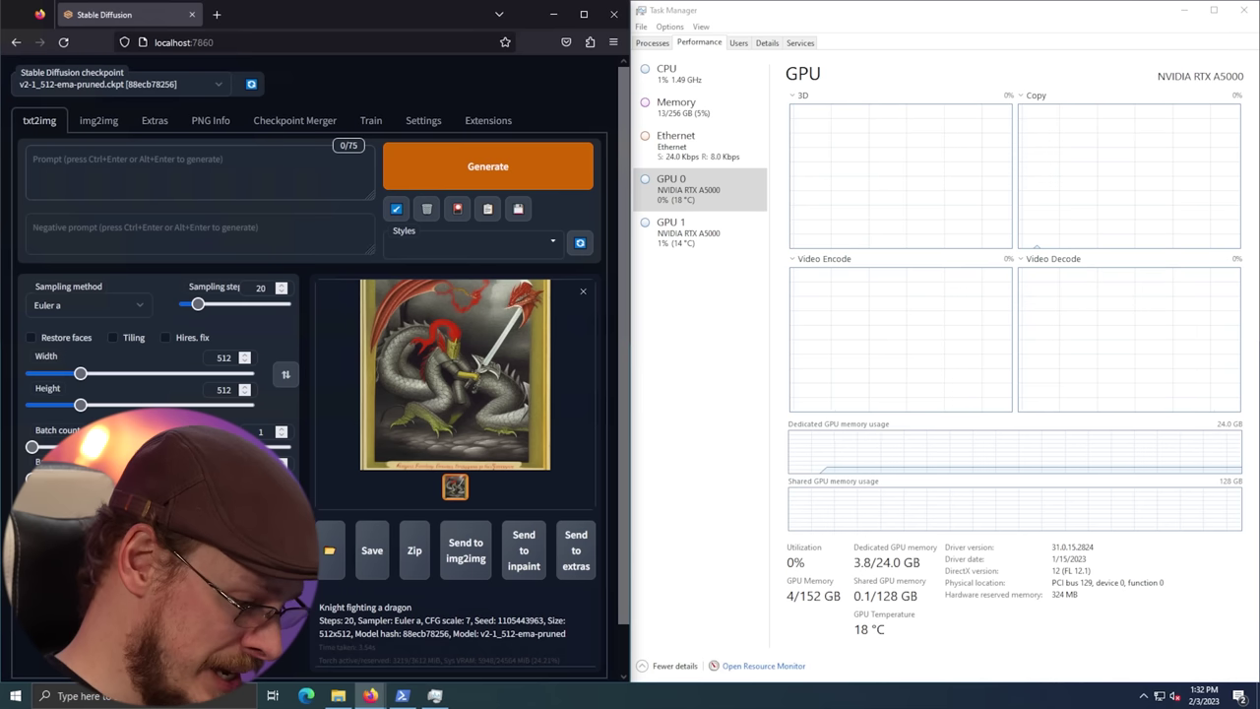
text(Super Mario)
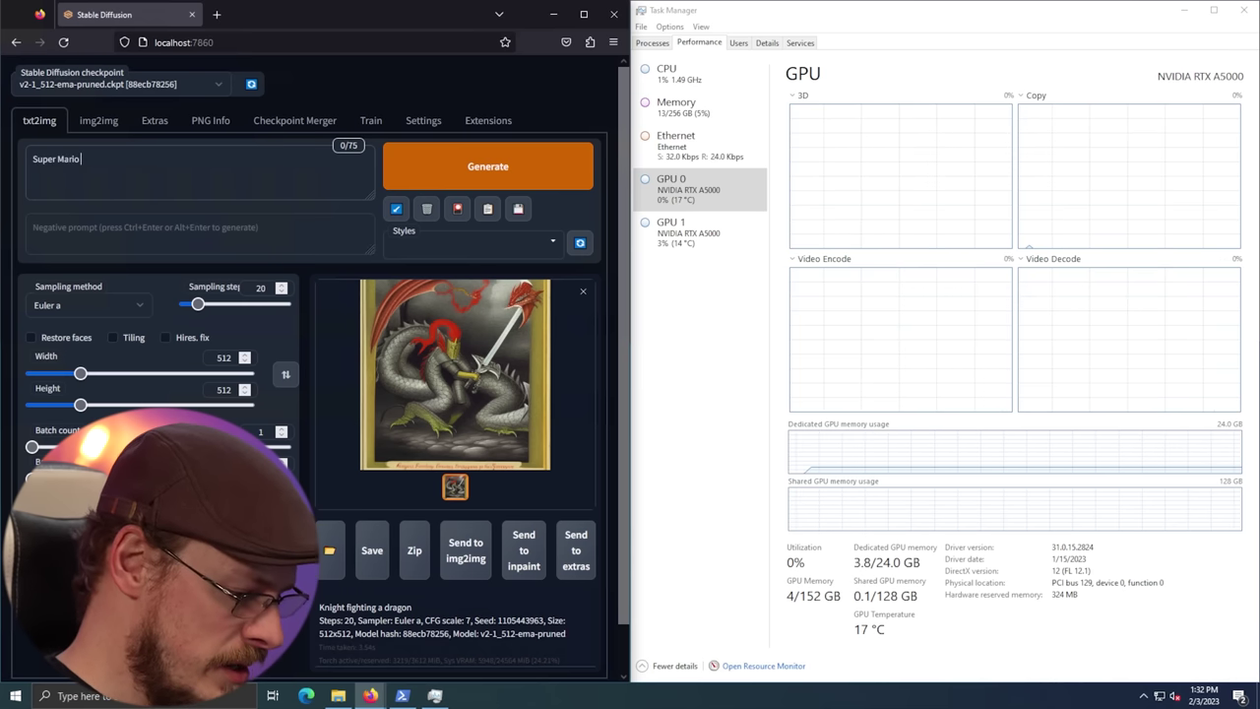
text( in Cyberpunk)
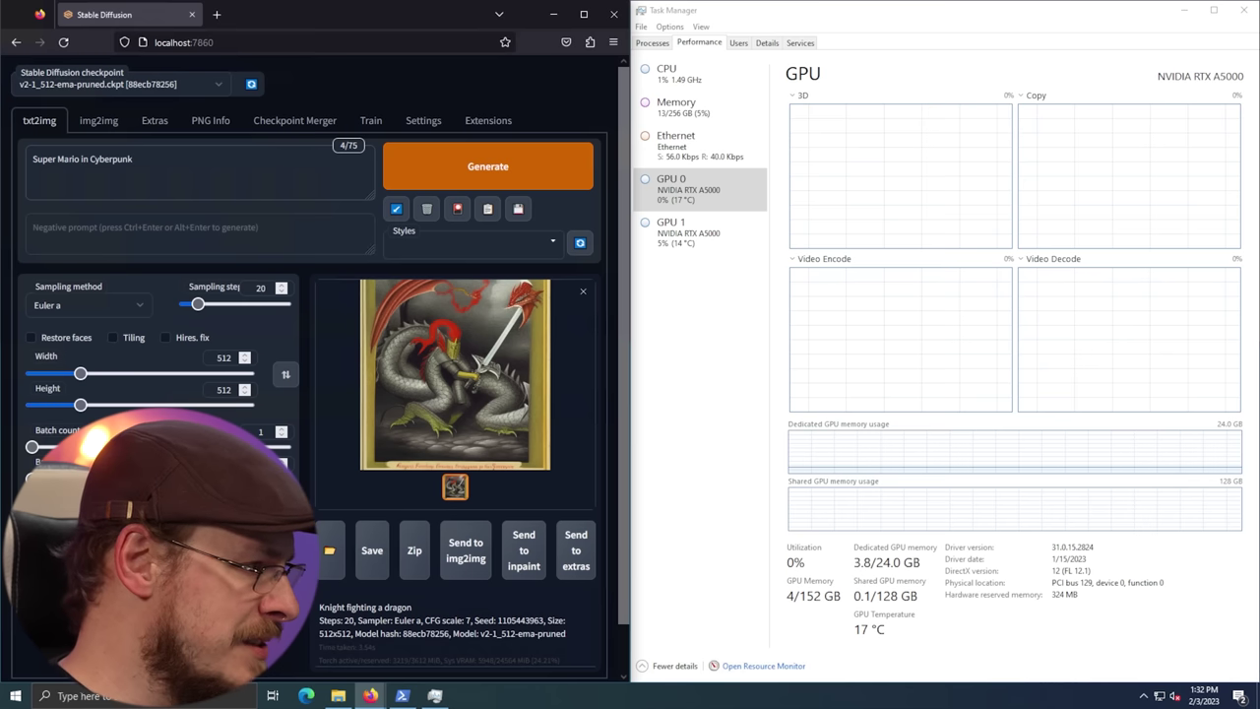
drag(33, 446, 113, 447)
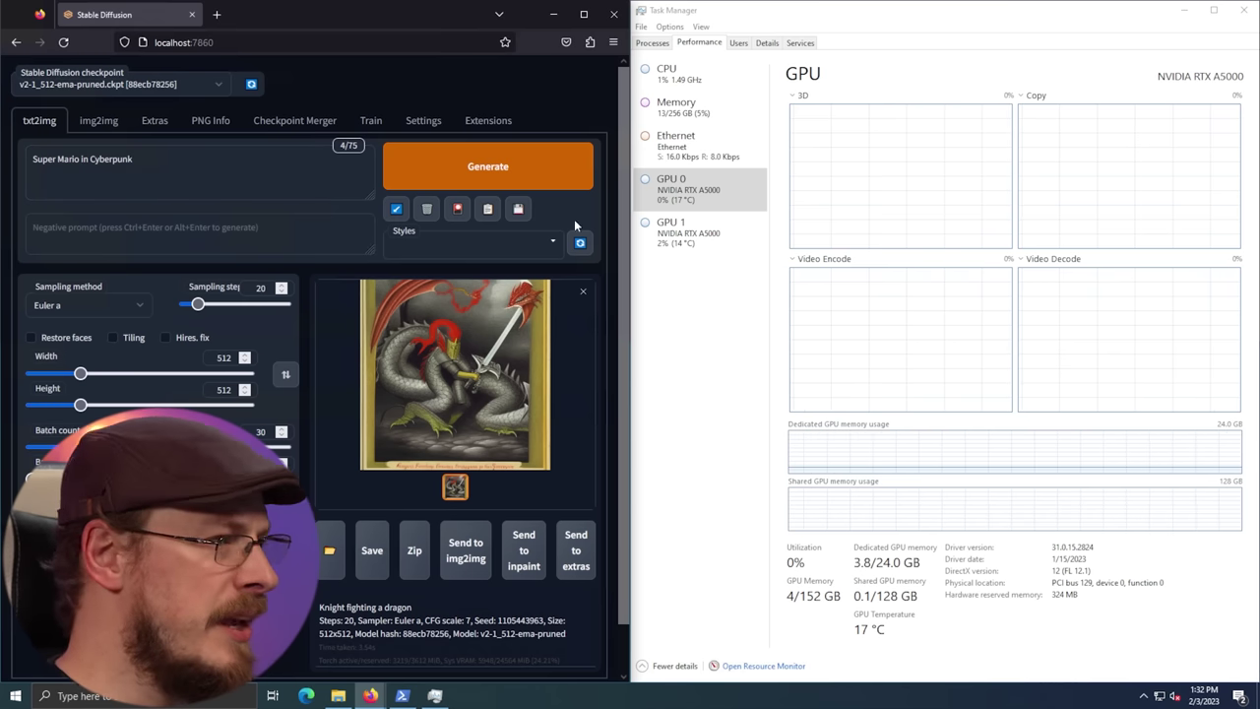
click(514, 177)
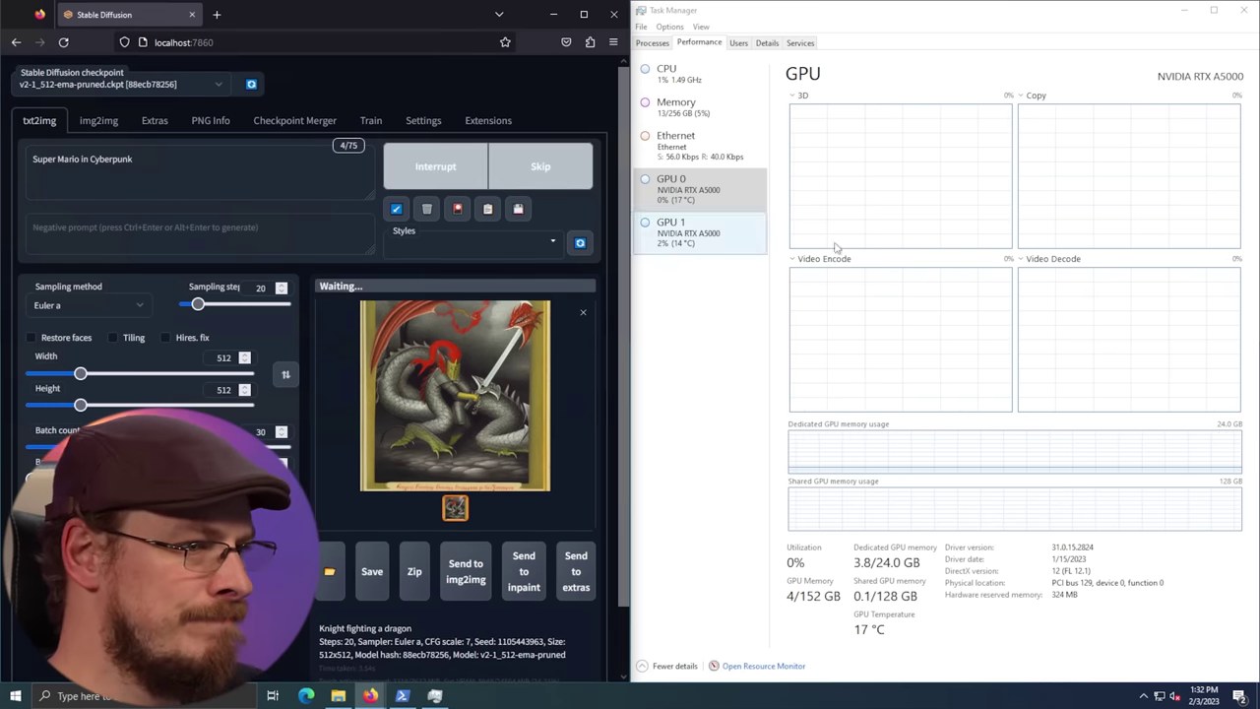
click(987, 285)
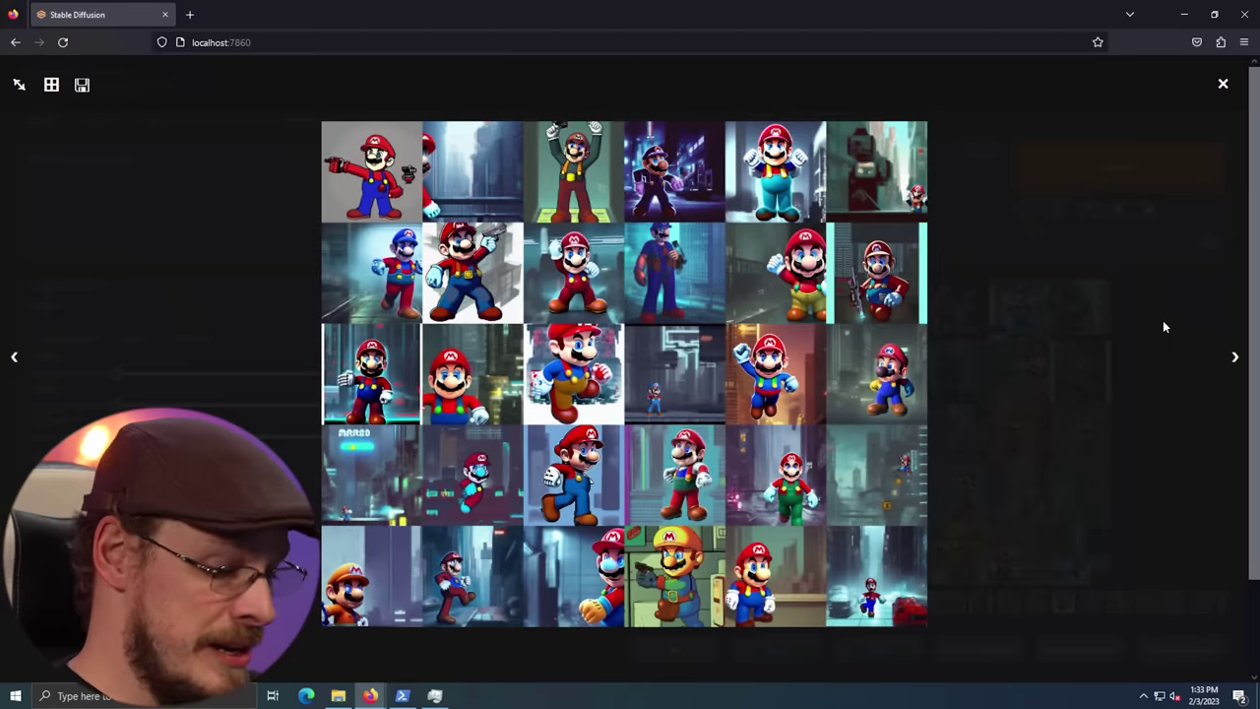
Browse the Super Mario batch image by image in the viewer, then close and reopen it
key(Right)
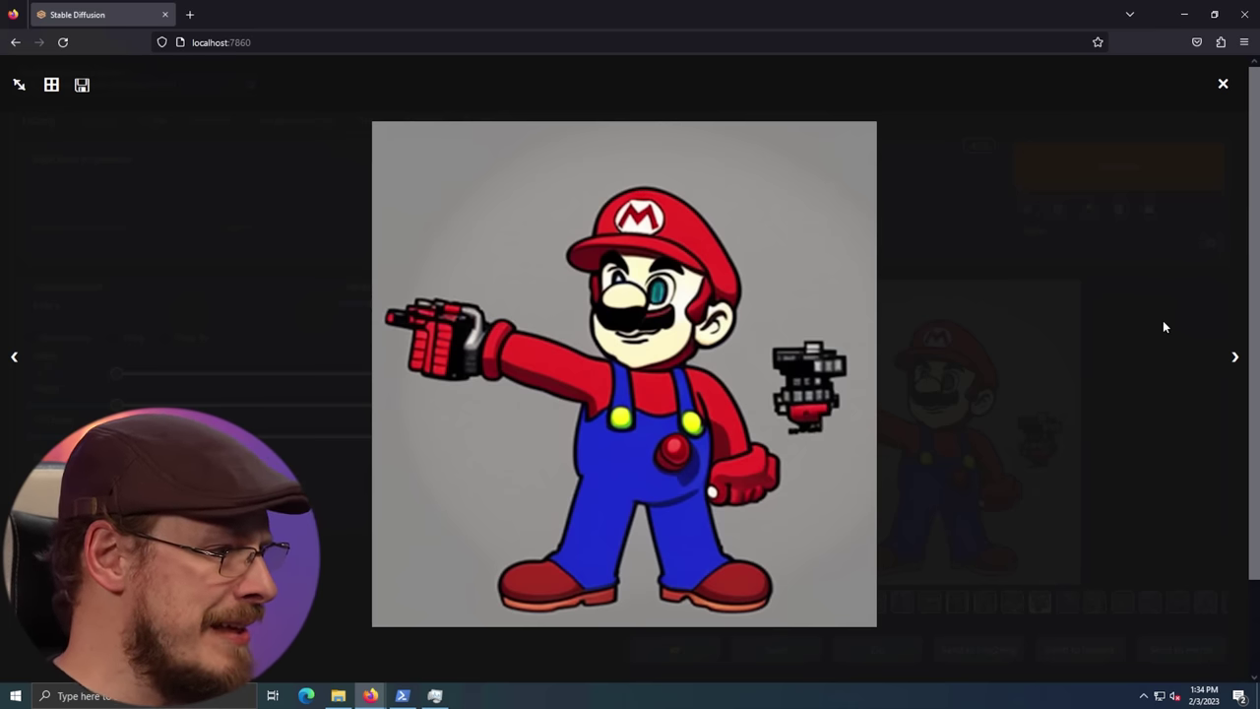
key(Right)
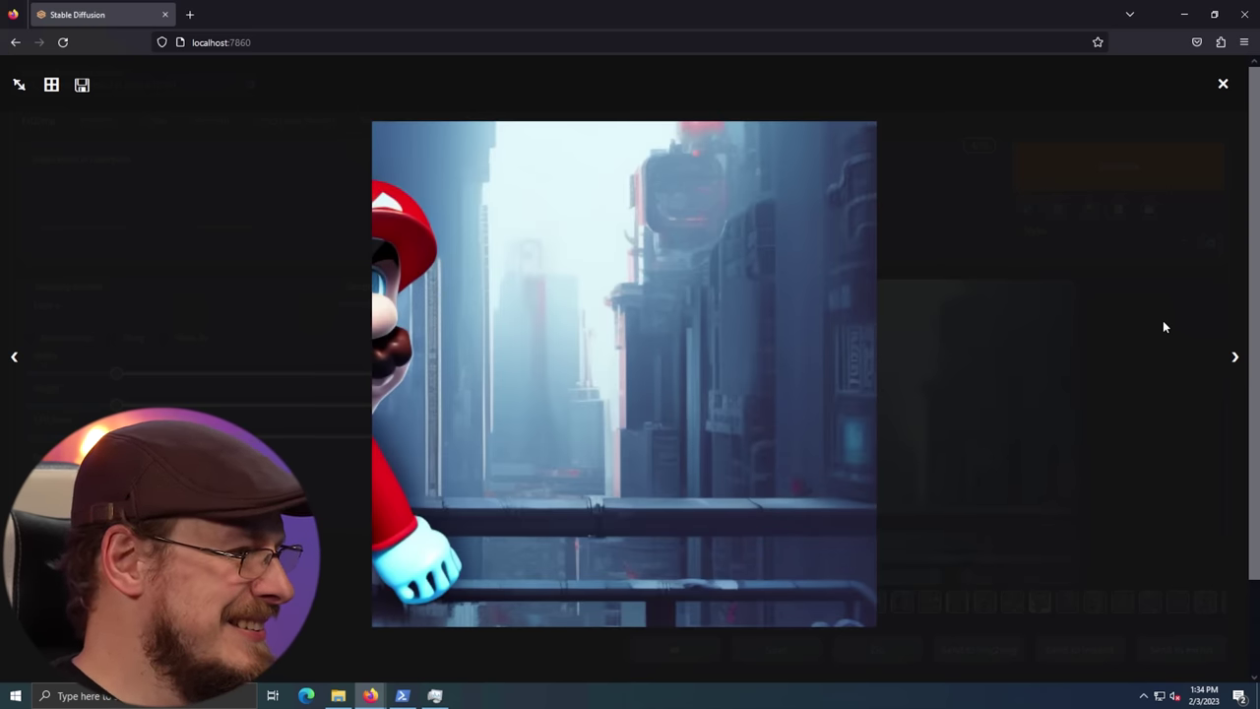
key(Right)
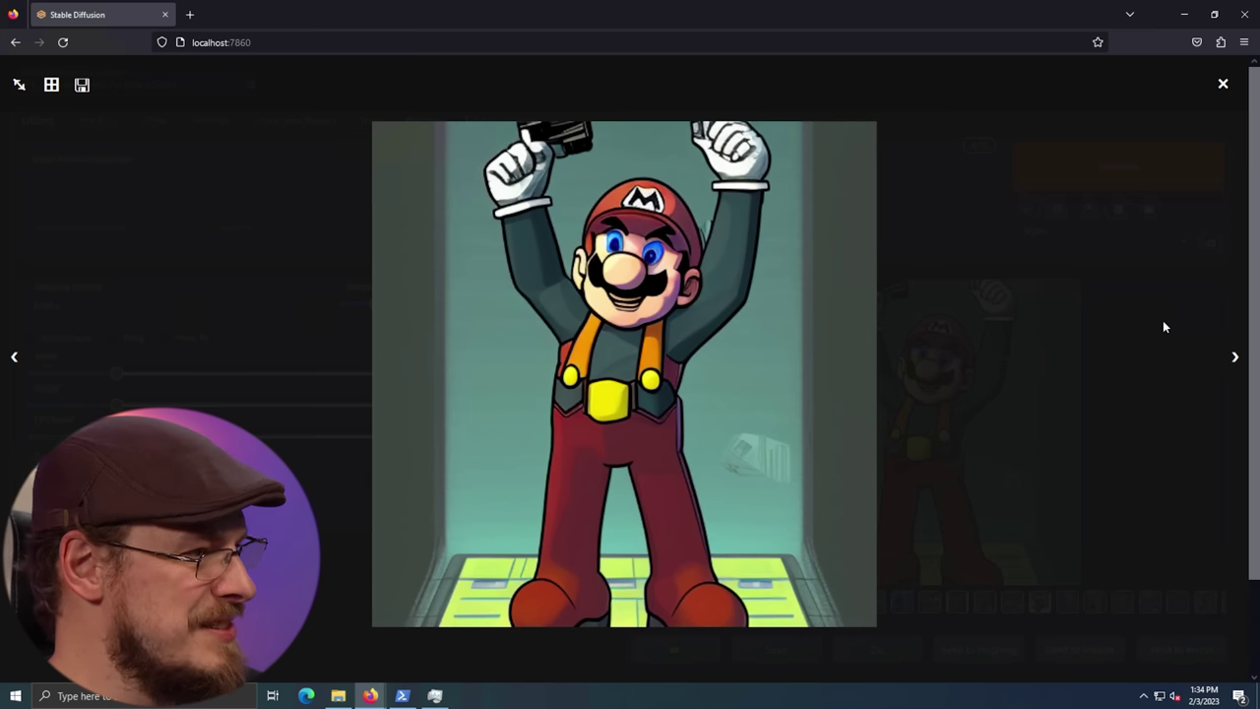
key(Right)
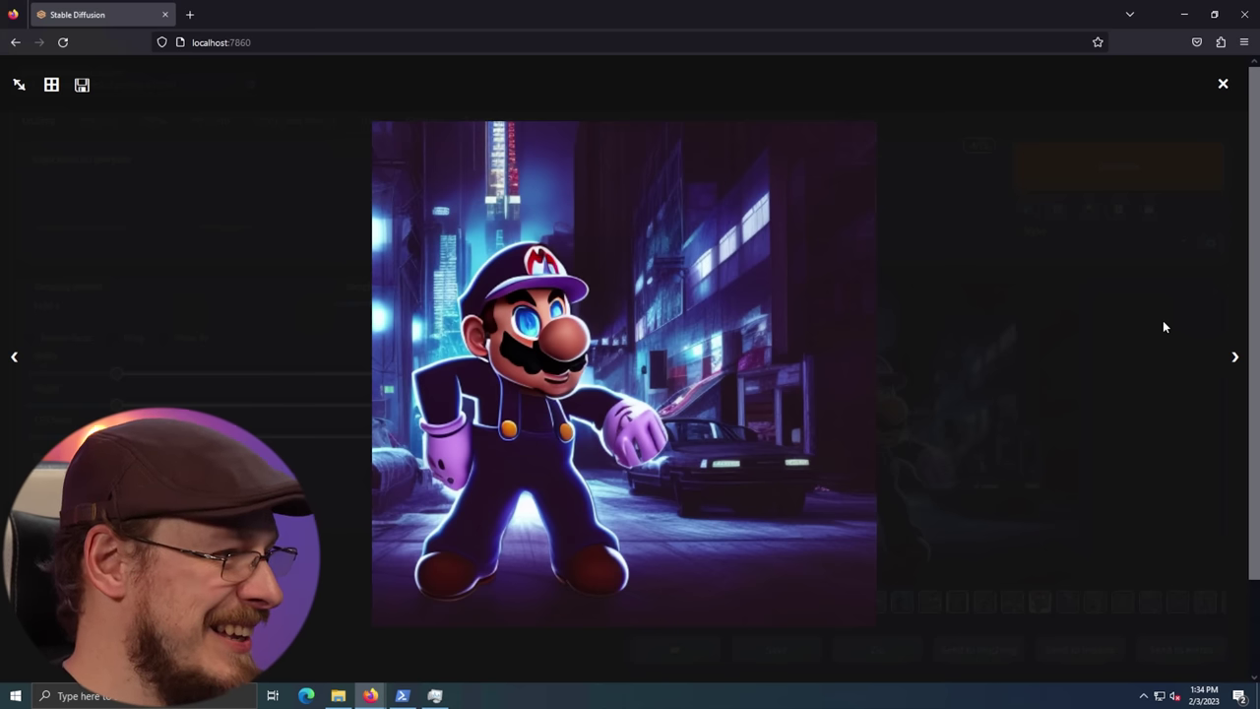
key(Right)
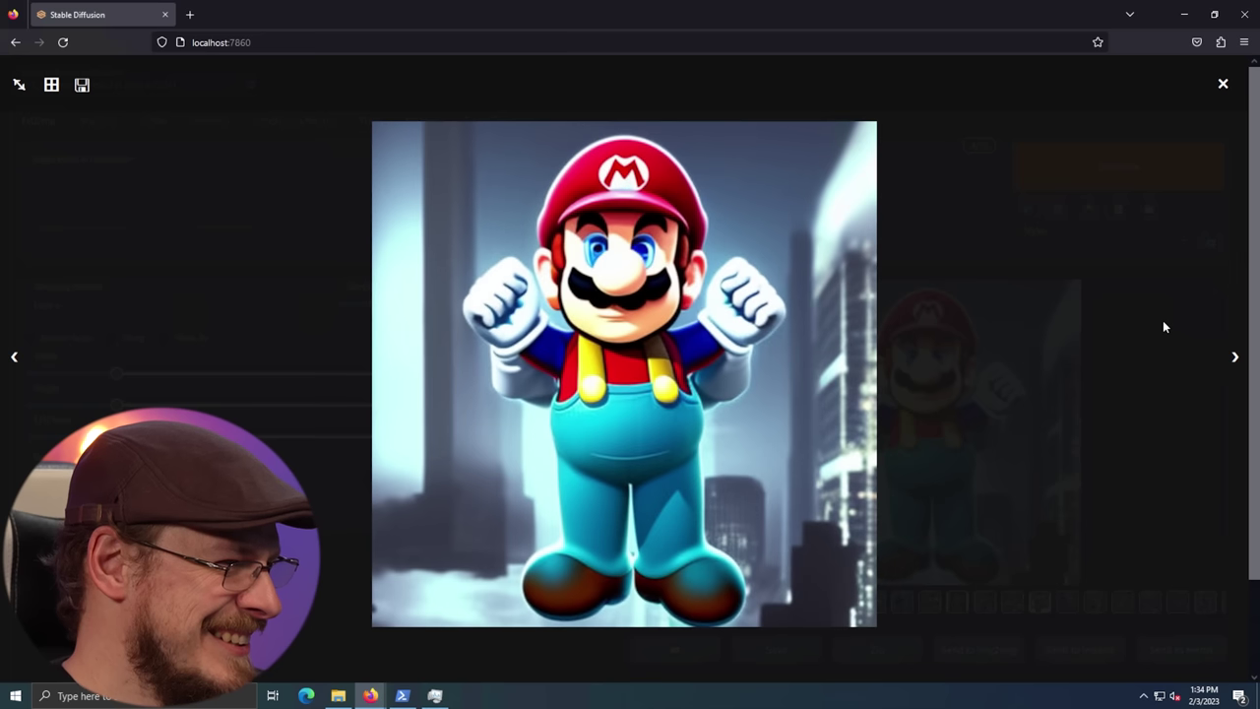
key(Right)
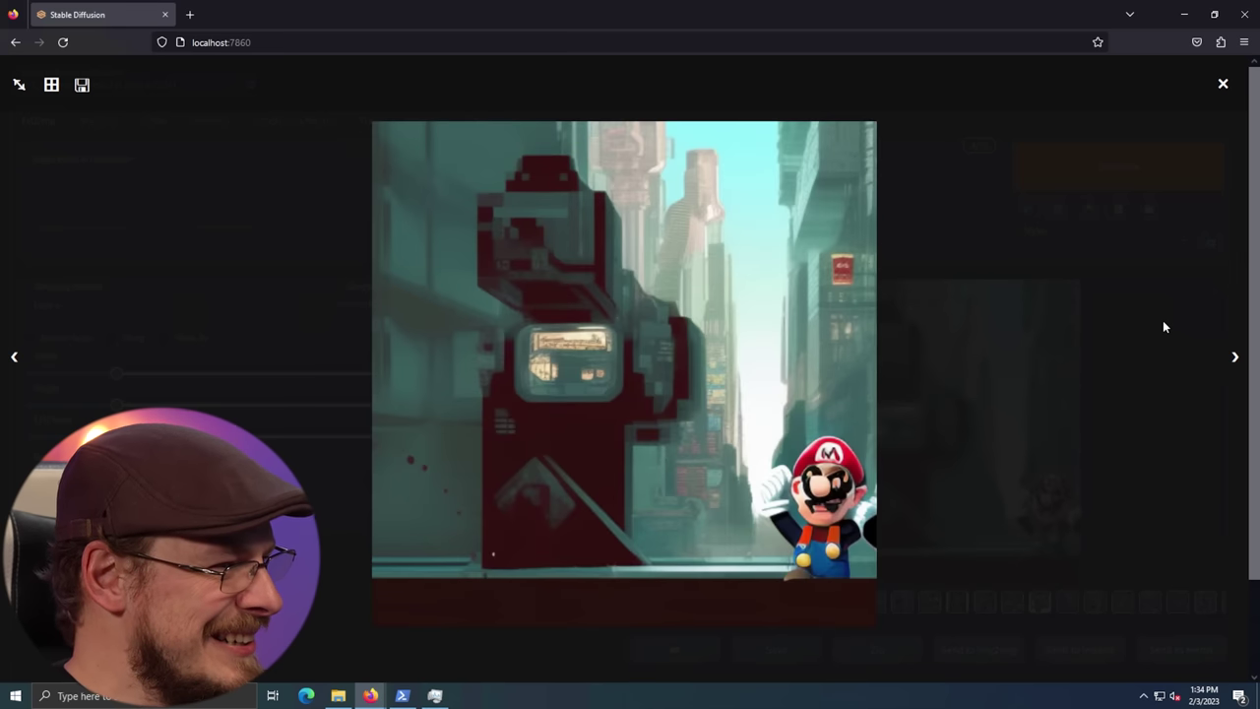
key(Right)
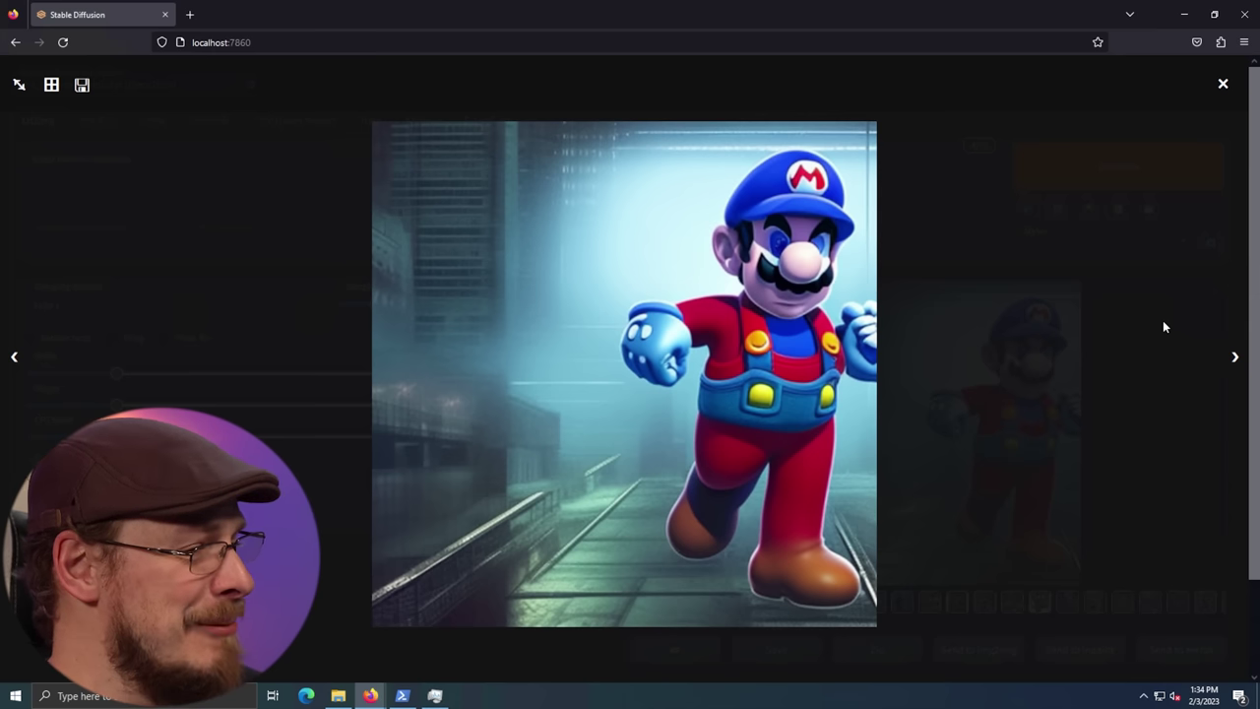
key(Right)
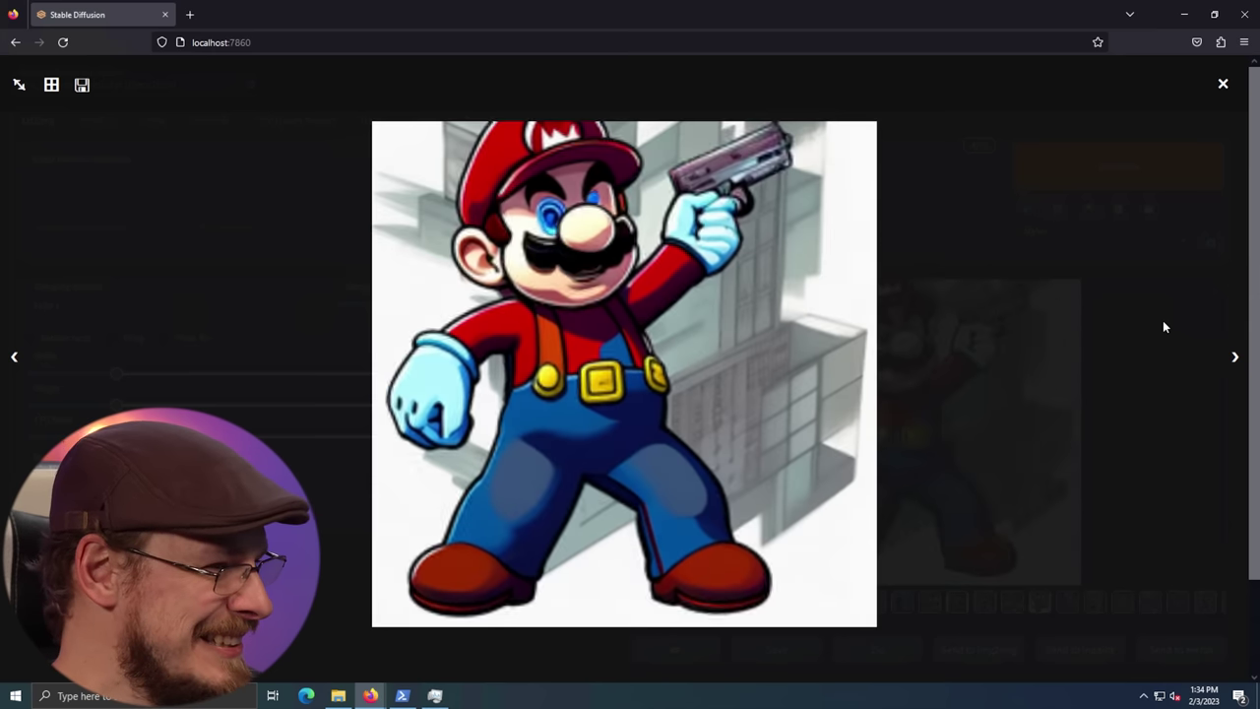
key(Left)
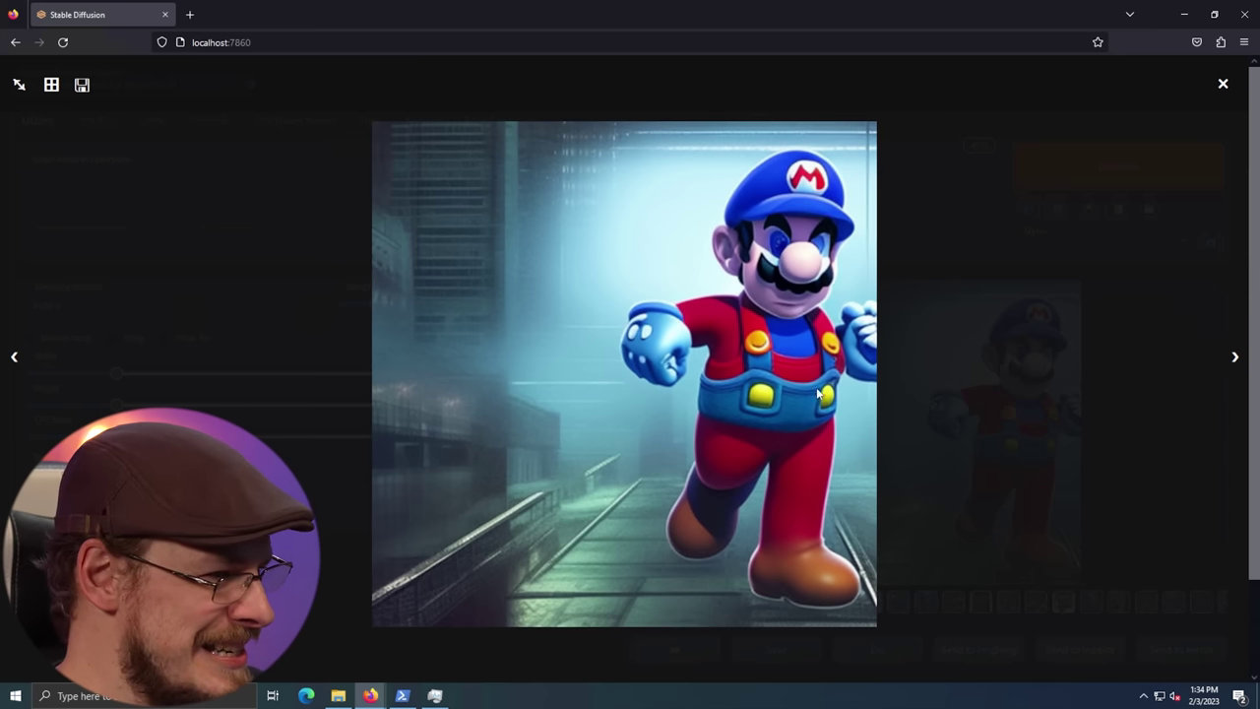
key(Right)
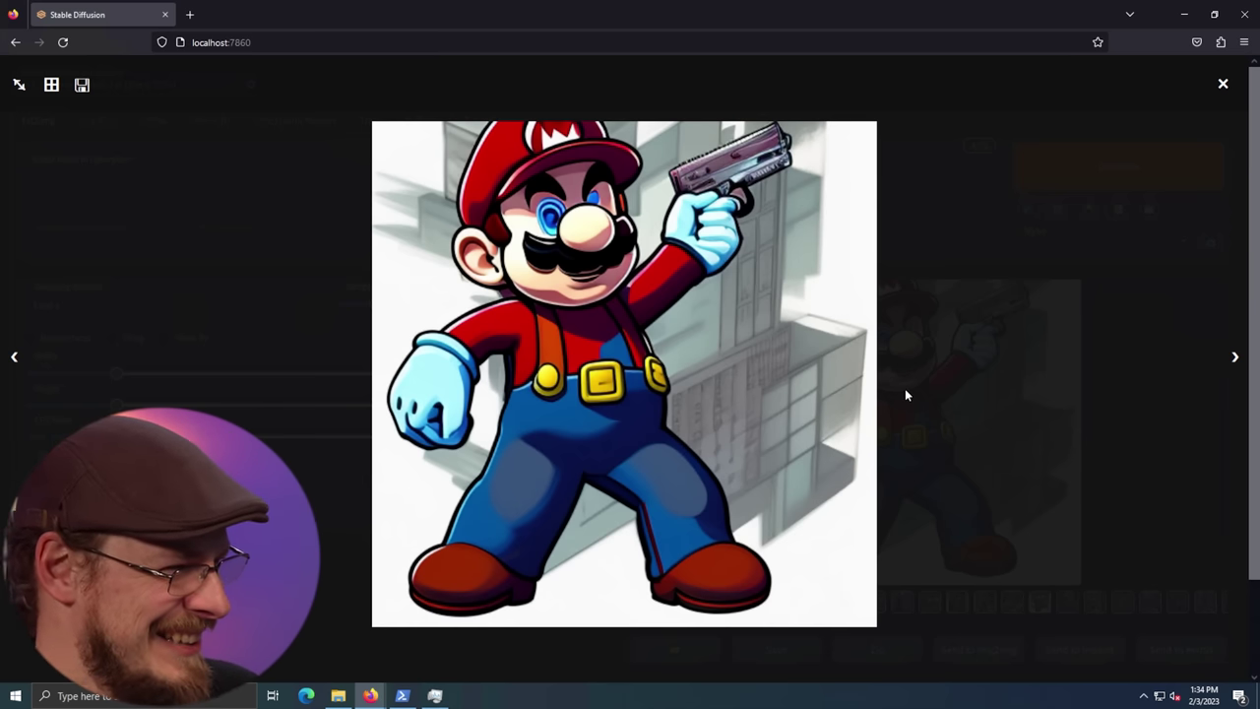
key(Right)
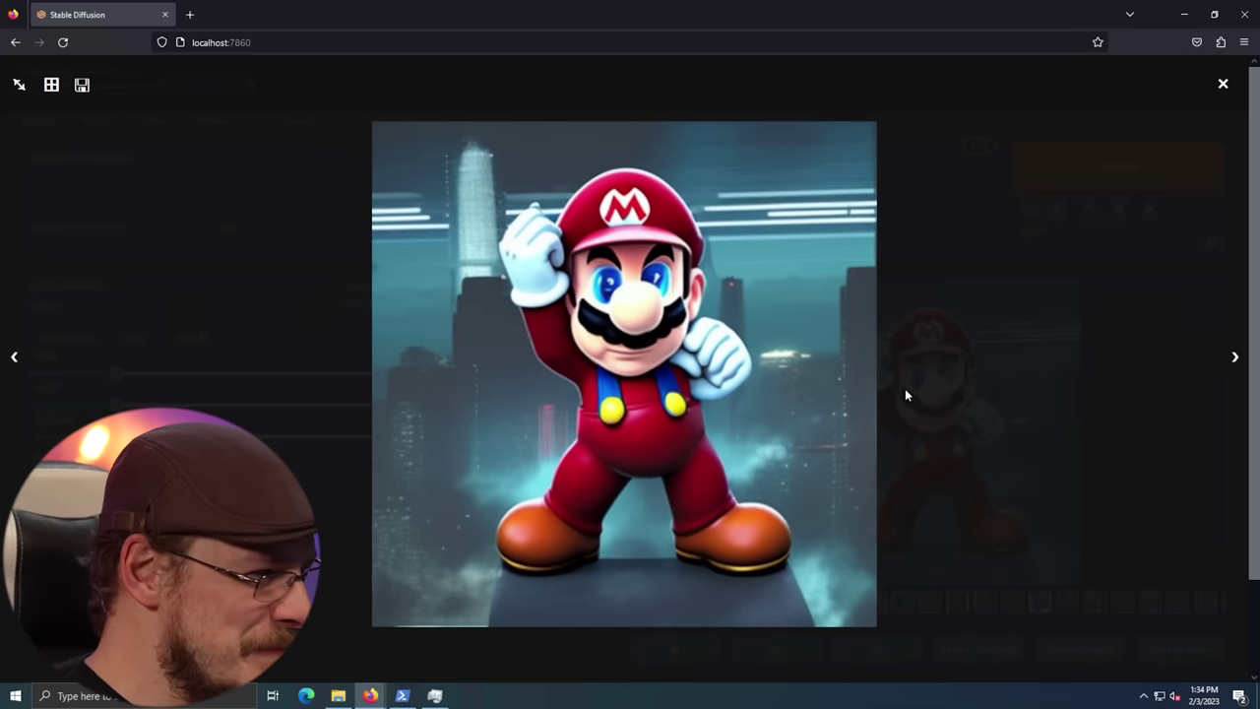
key(Right)
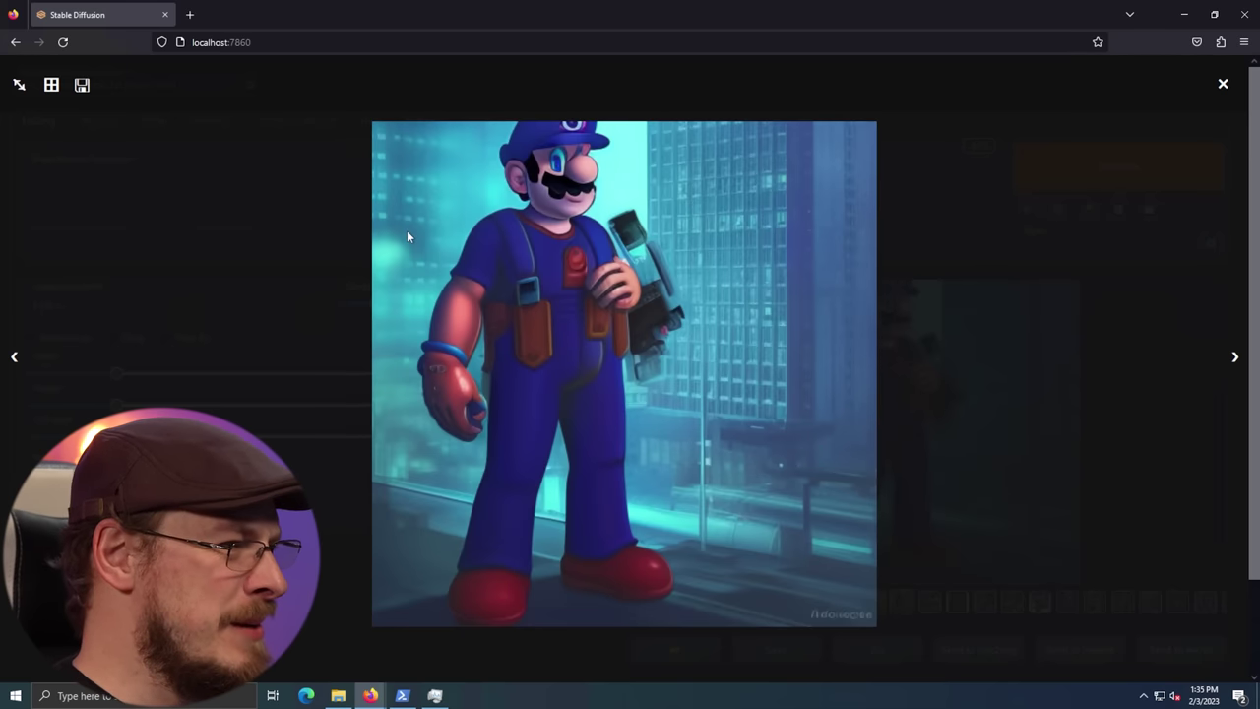
click(754, 301)
click(974, 349)
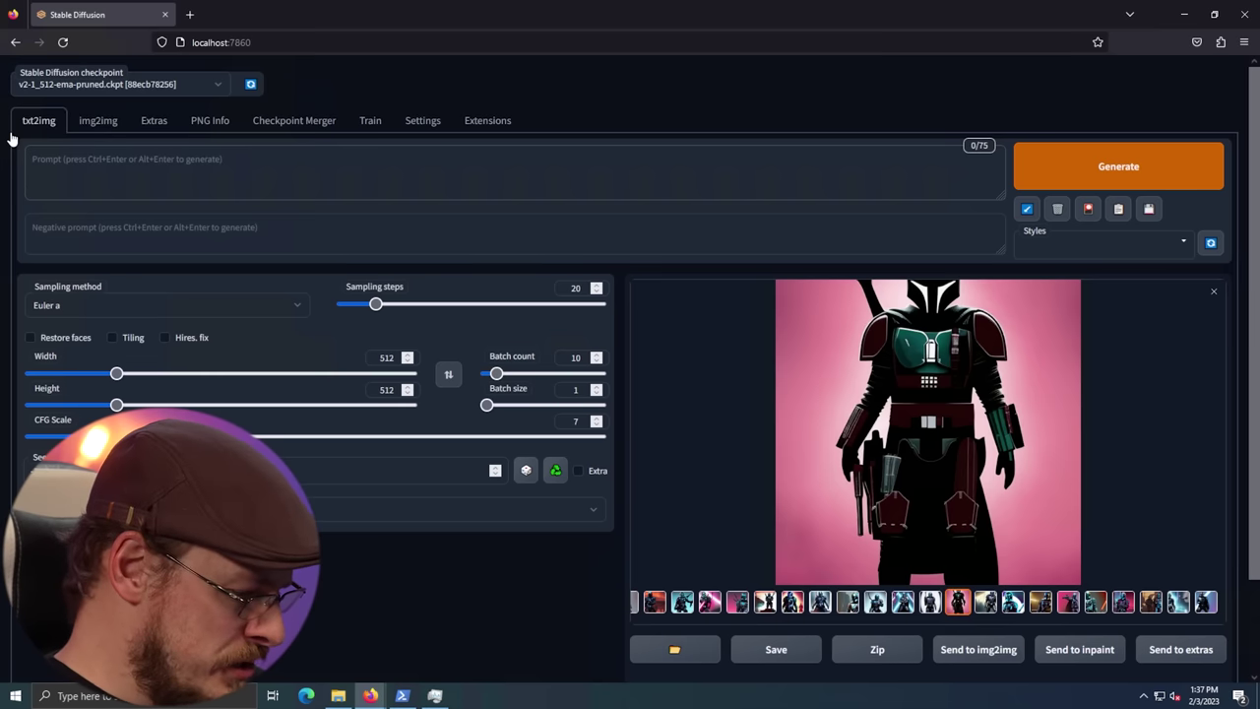
Generate 'Portrait of Yoda by Picasso' and step through the resulting images full screen
text(Portrait)
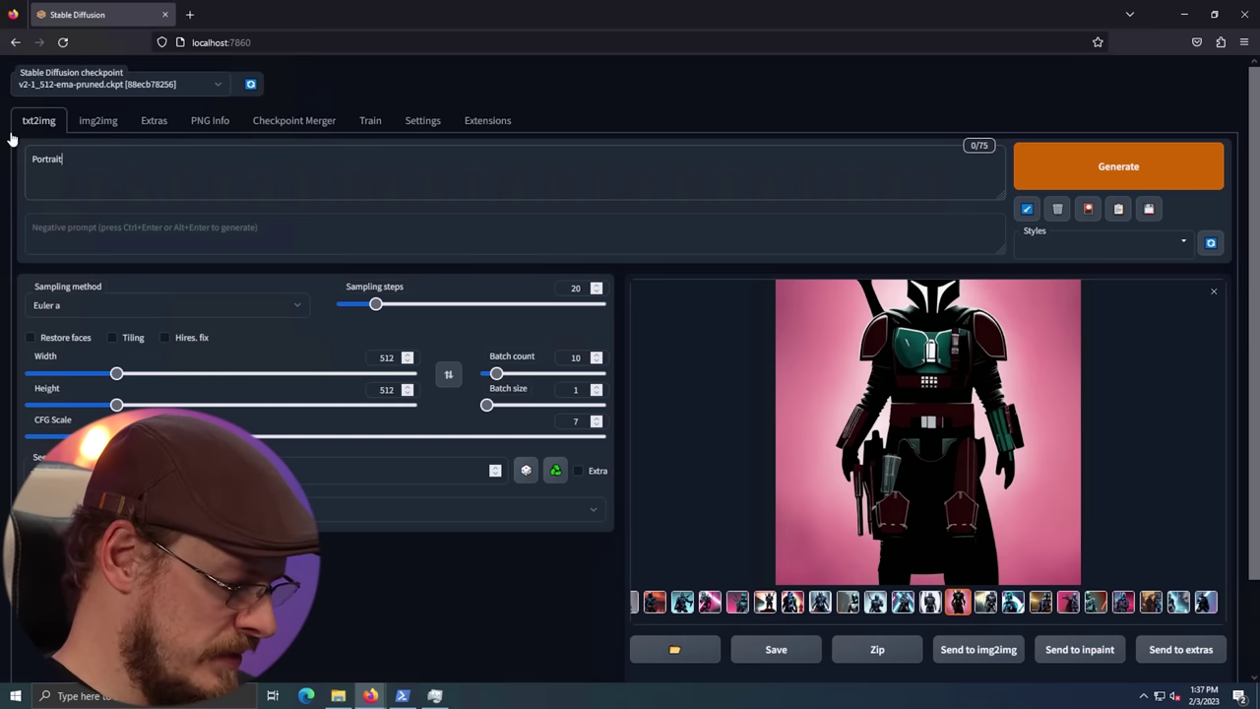
text( of Yoda b)
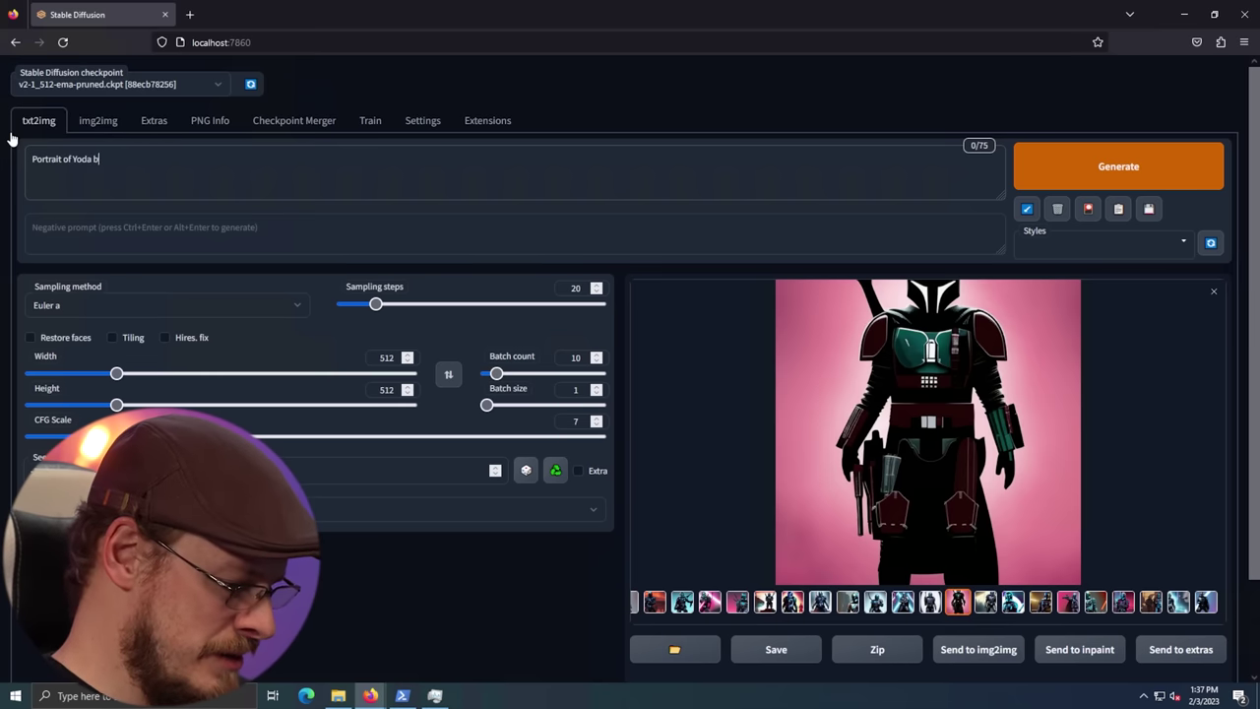
text(y Picasso)
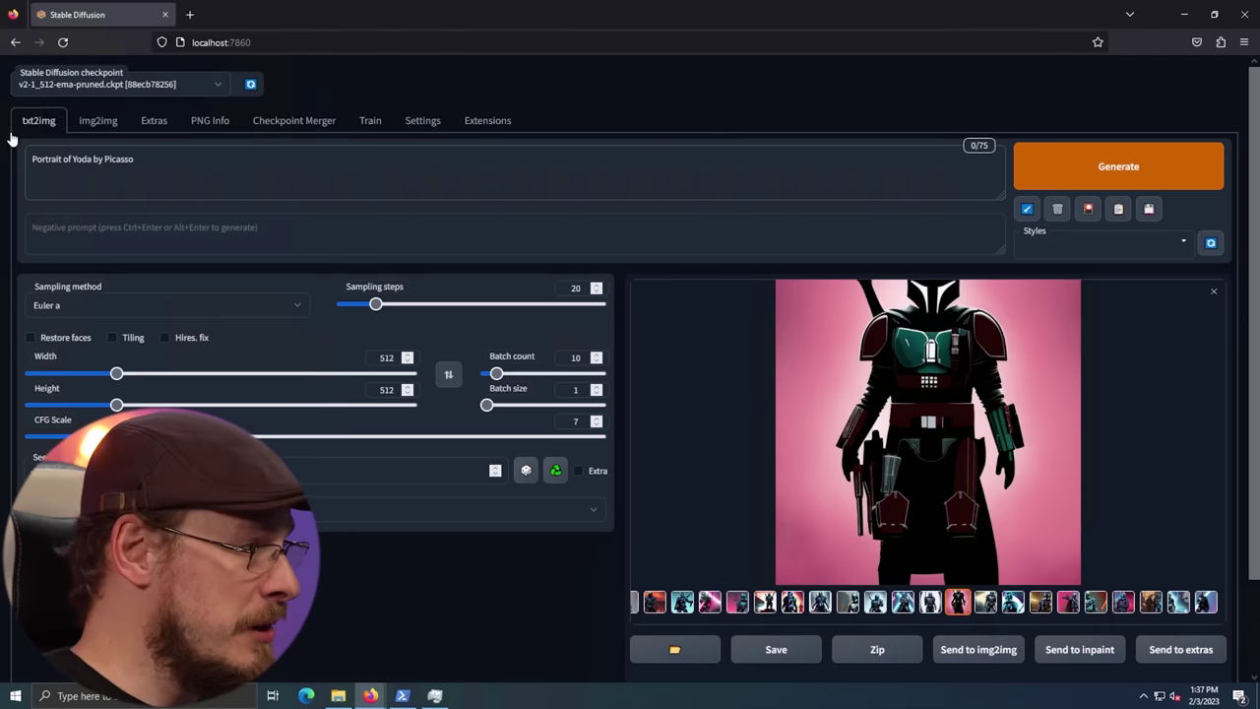
key(ctrl+Return)
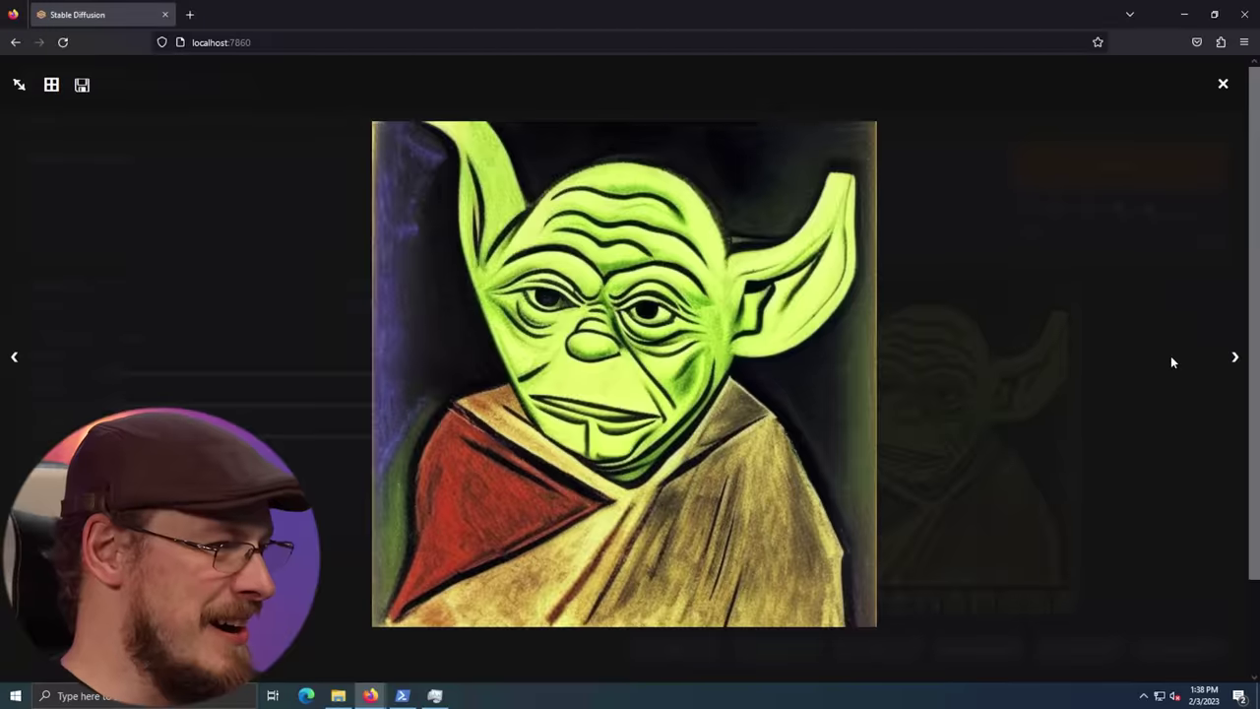
key(Right)
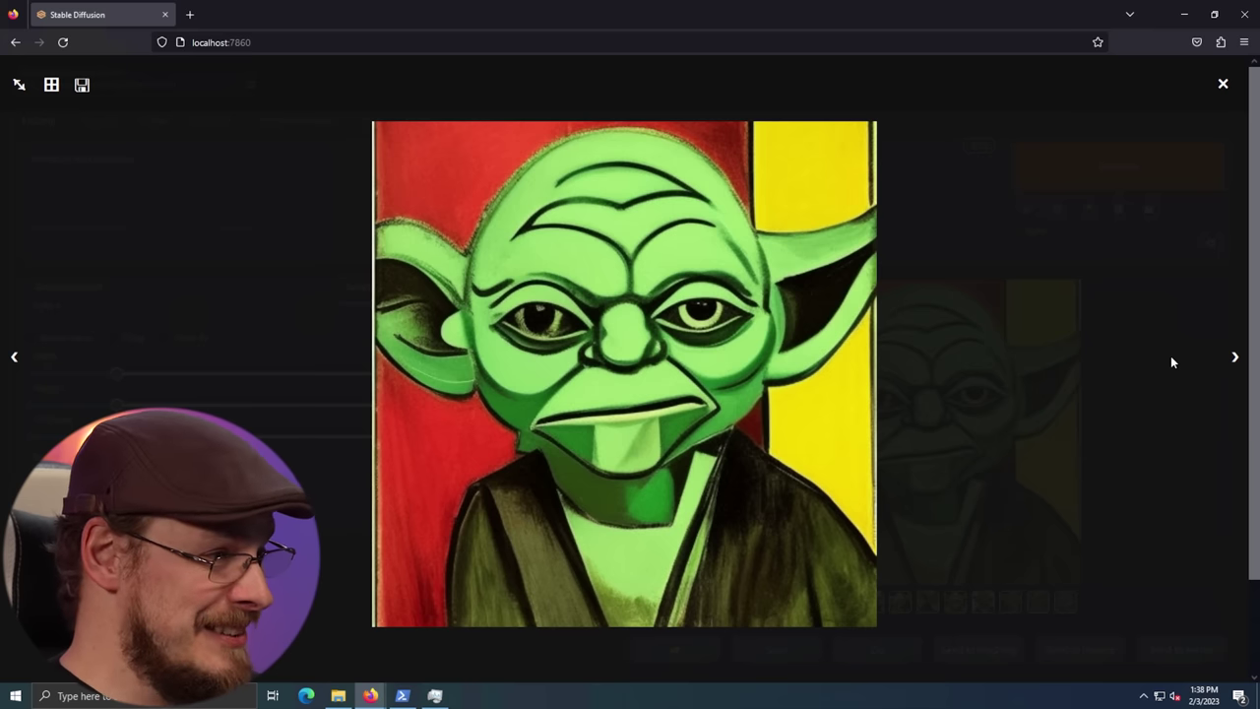
Step through the remaining Picasso-style Yoda images to the combined grid, then close the viewer
key(Right)
key(Right)
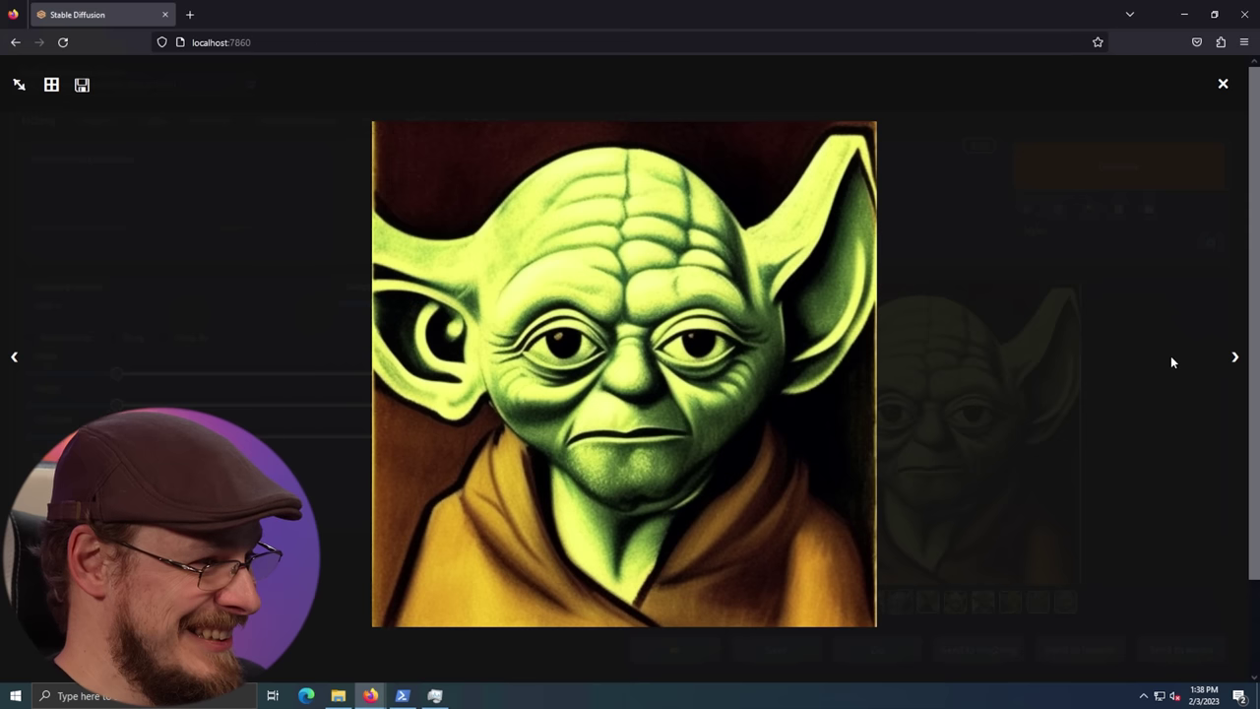
key(Right)
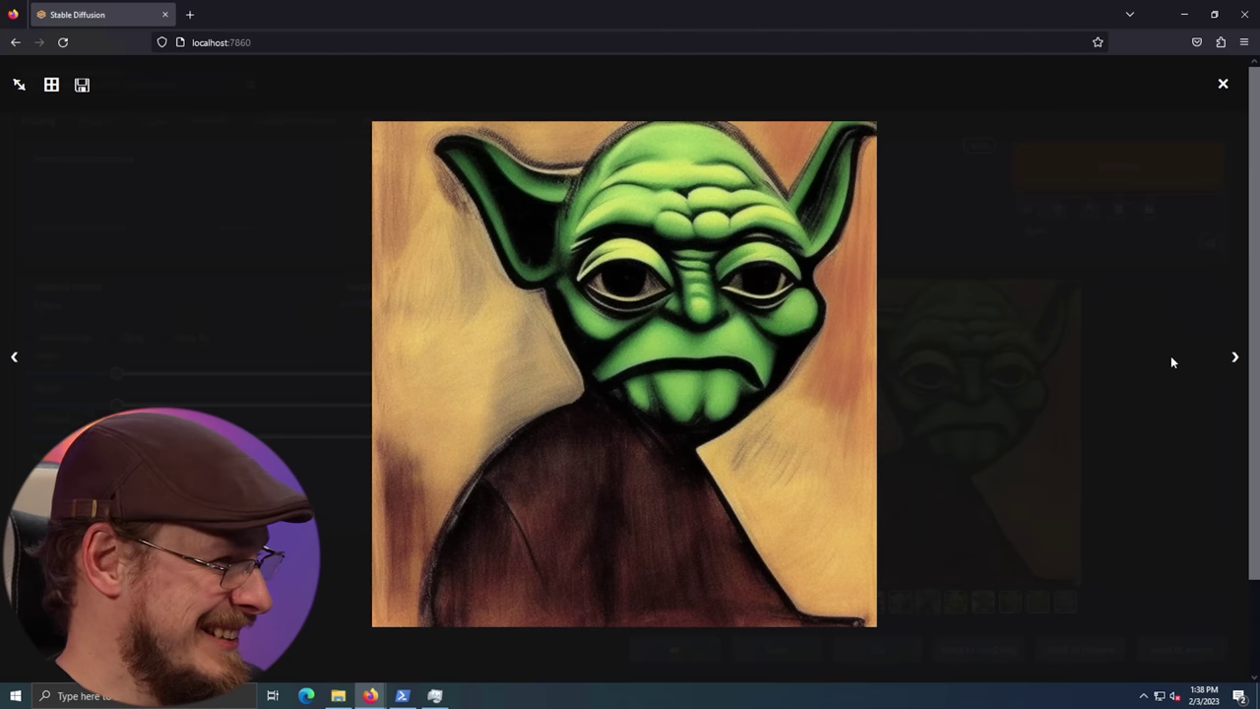
key(Right)
key(Right)
key(Right)
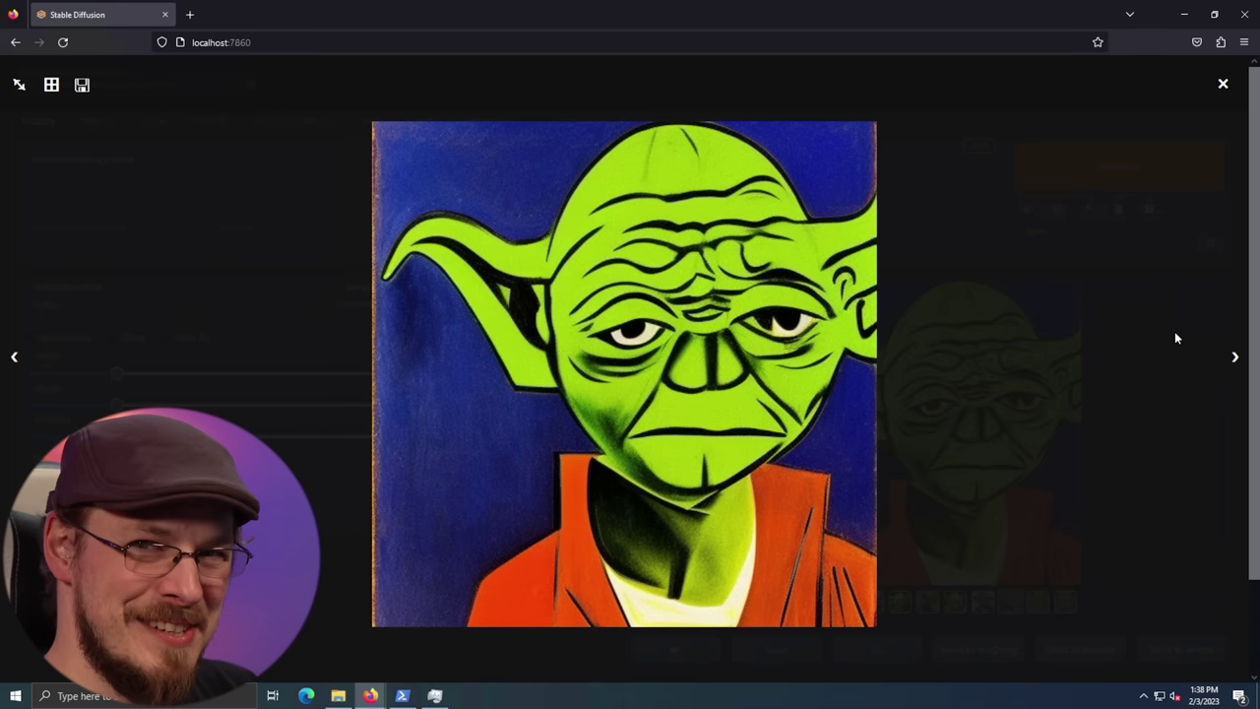
key(Right)
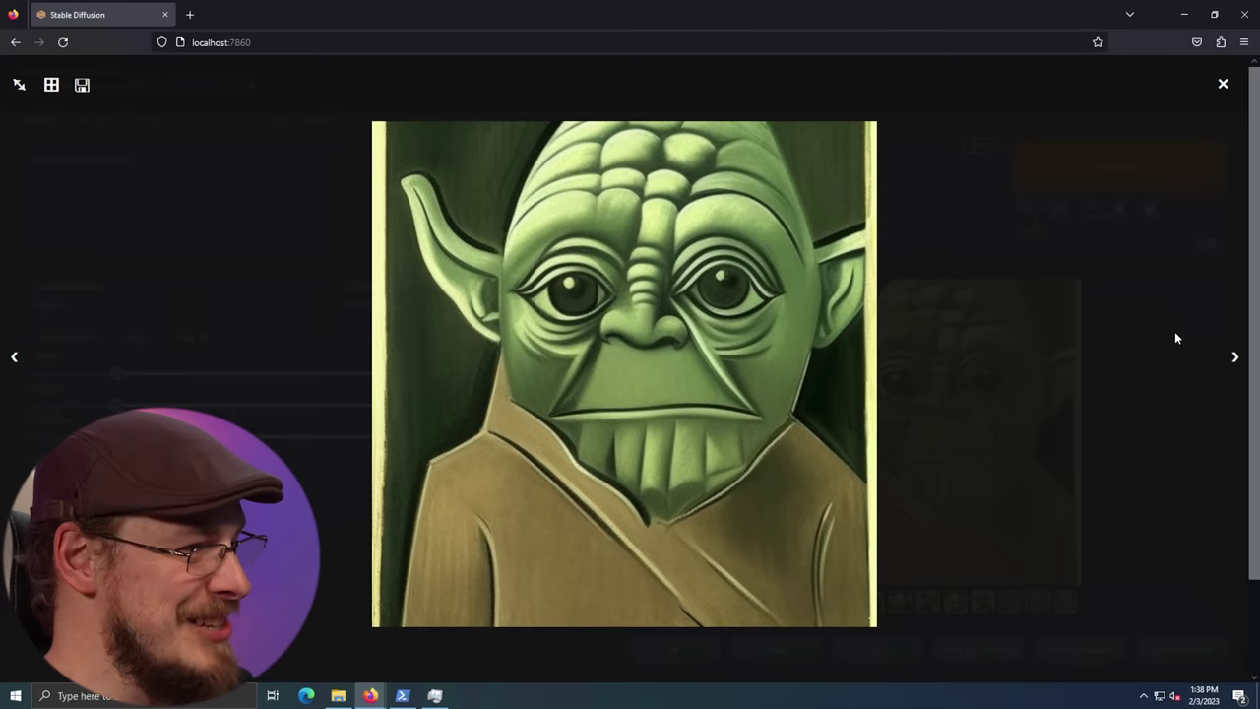
key(Right)
key(Right)
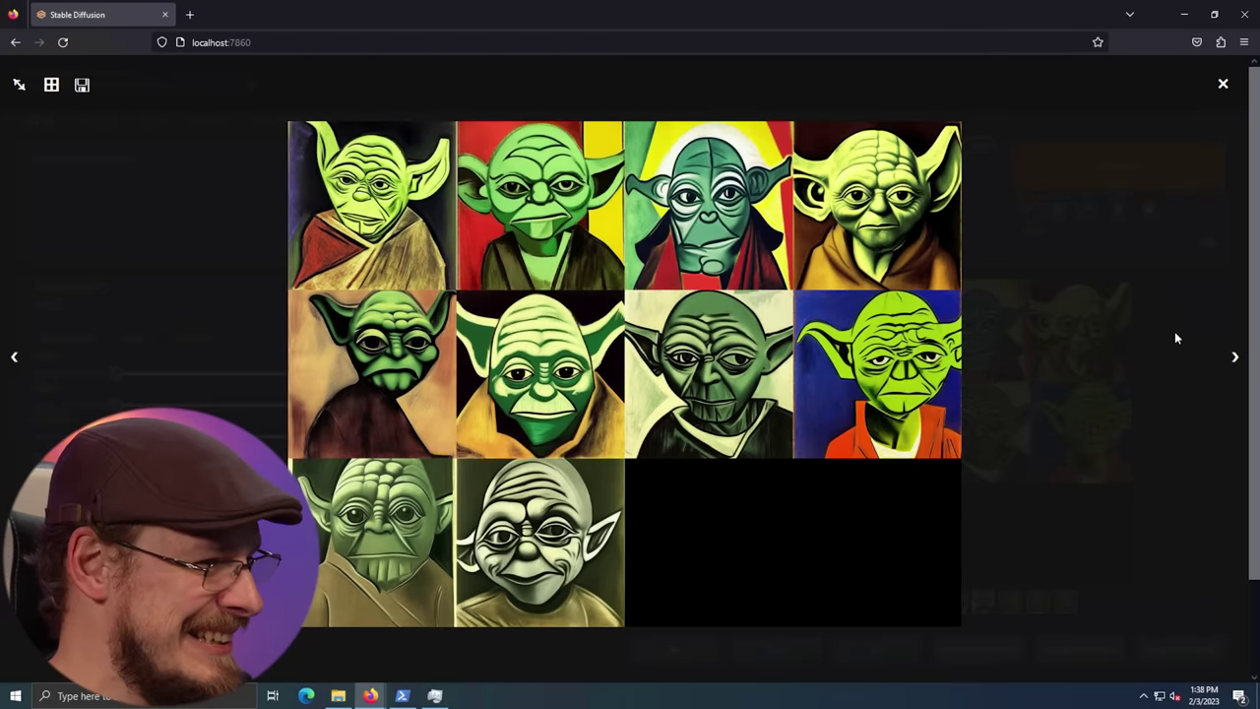
click(1174, 337)
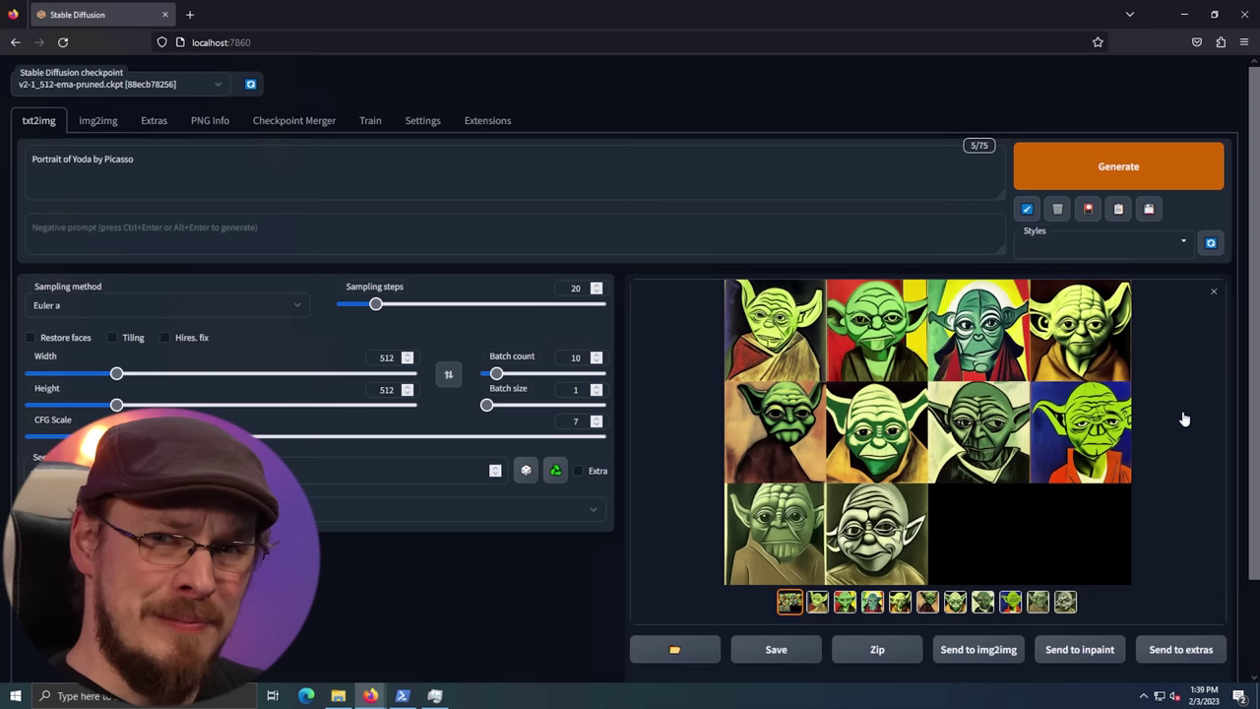
Generate batches for the prompts 'Craft Computing' and then 'Portrait of Jeff from Craft Computing'
key(ctrl+a)
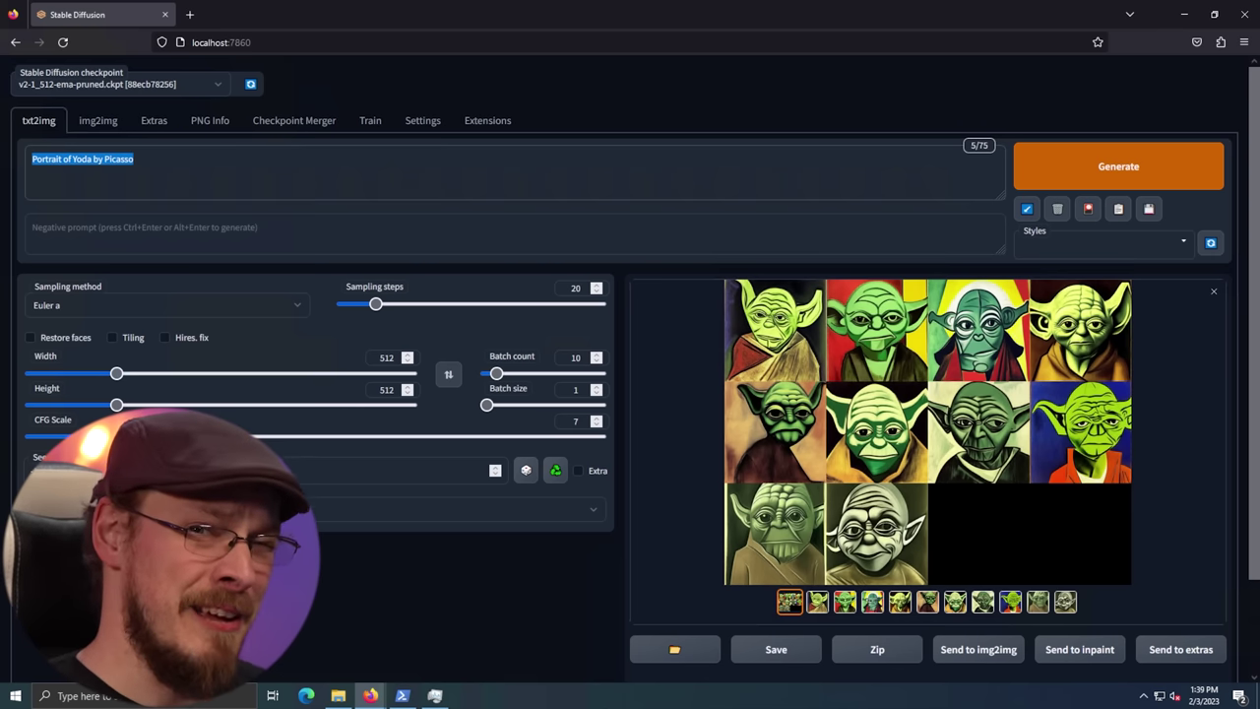
text(Craft)
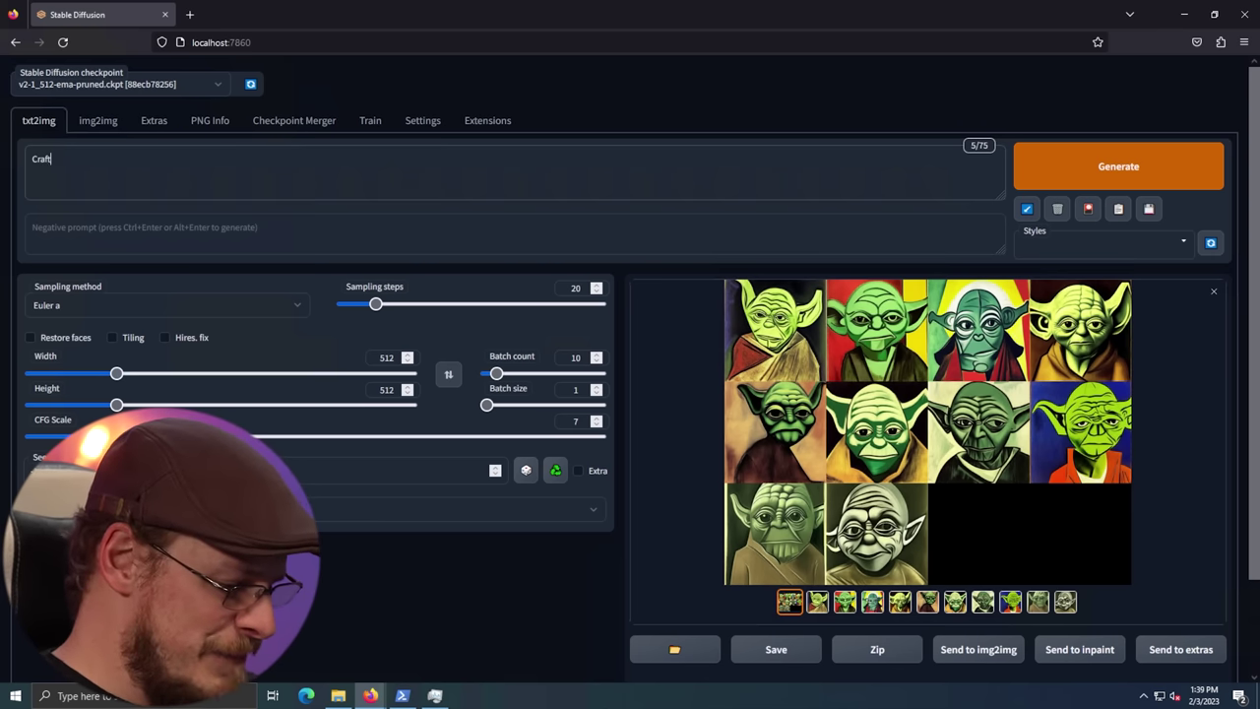
text( Computing)
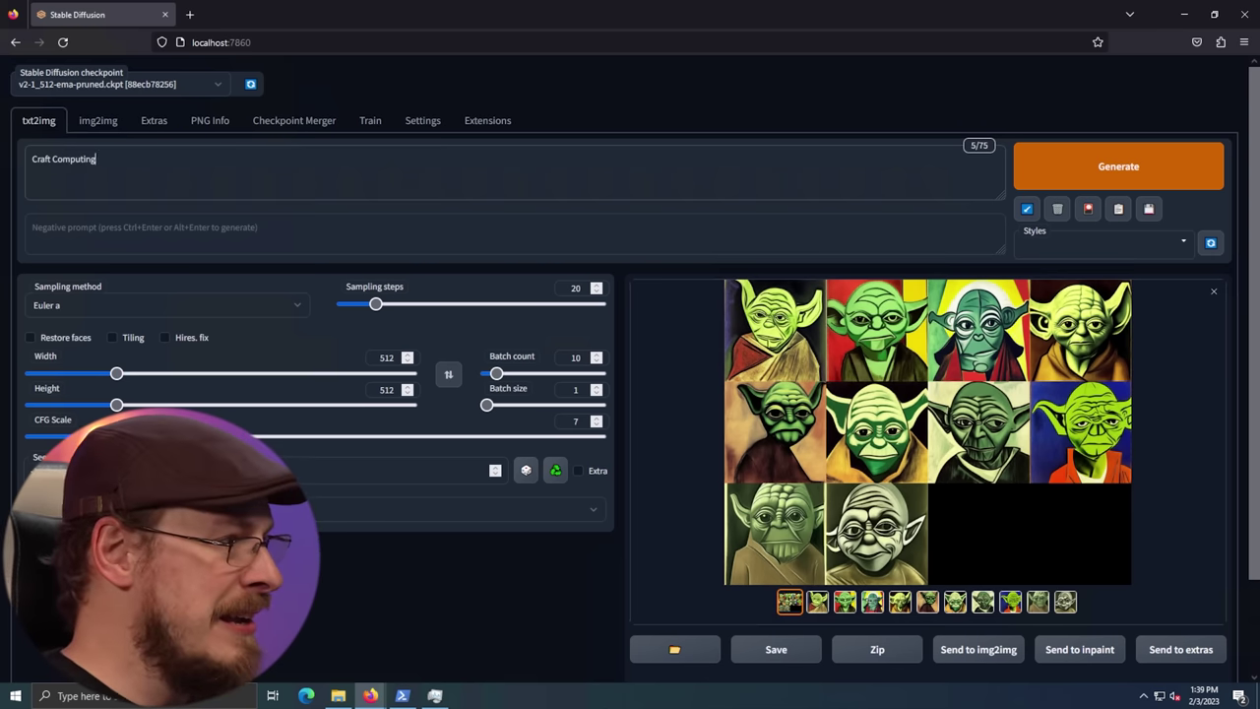
key(ctrl+Return)
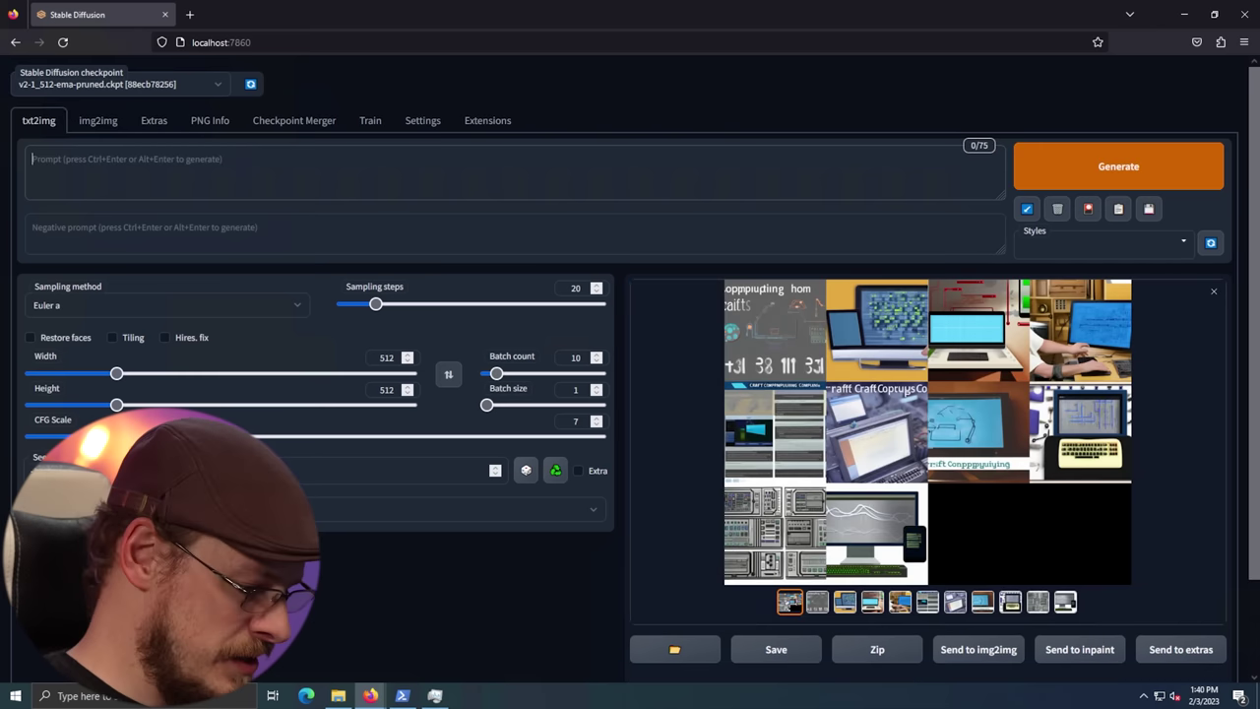
text(Portrait of Jeff from Craft Computing)
key(ctrl+Return)
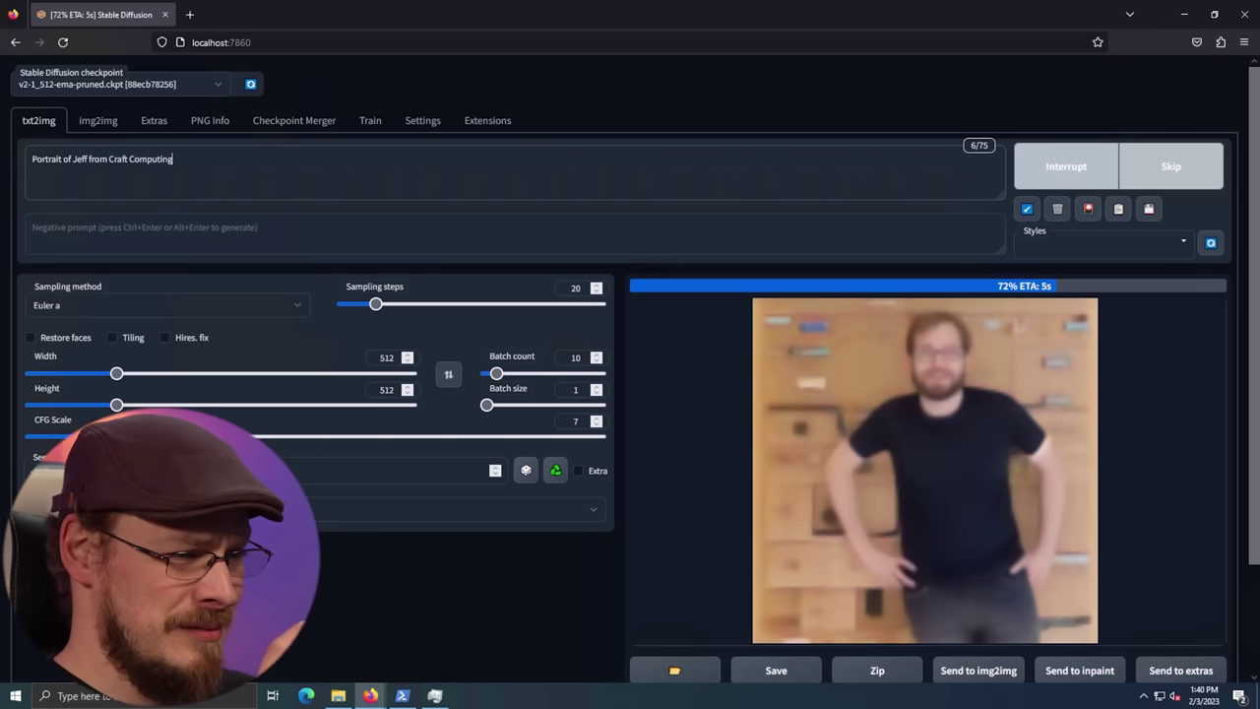
Open the Jeff portrait grid full size and step through the first few portraits
click(741, 337)
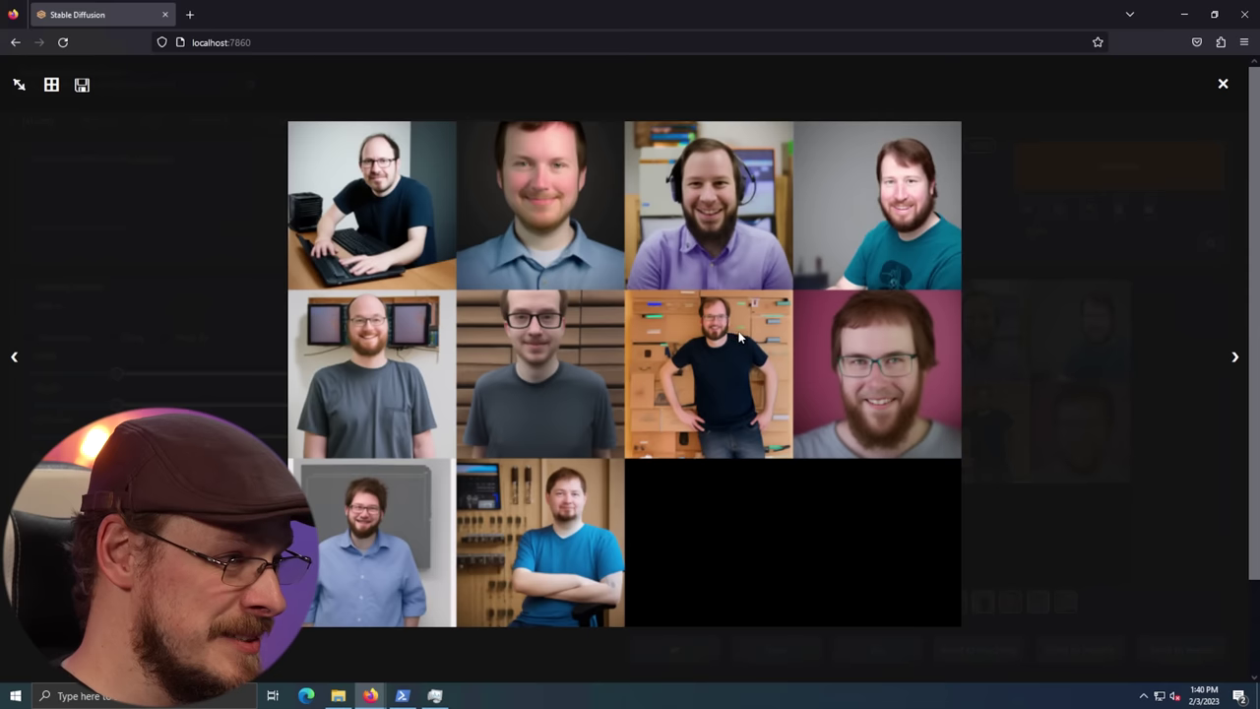
click(411, 203)
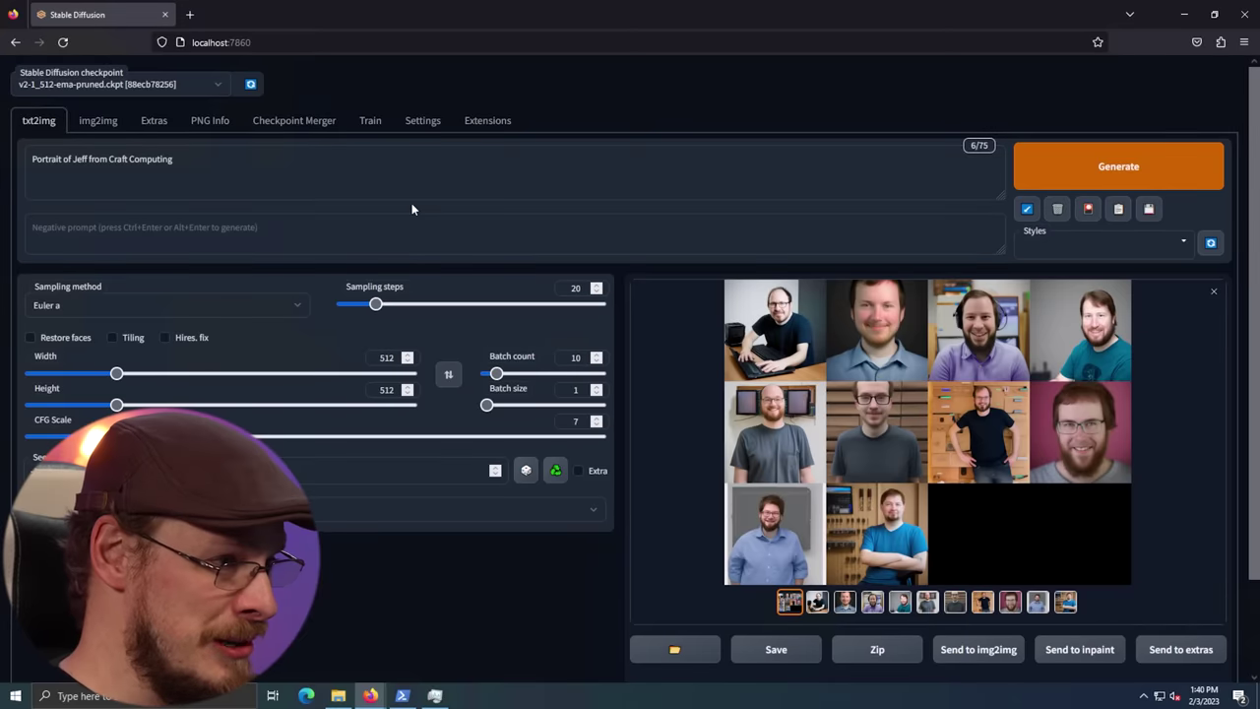
click(894, 391)
key(Right)
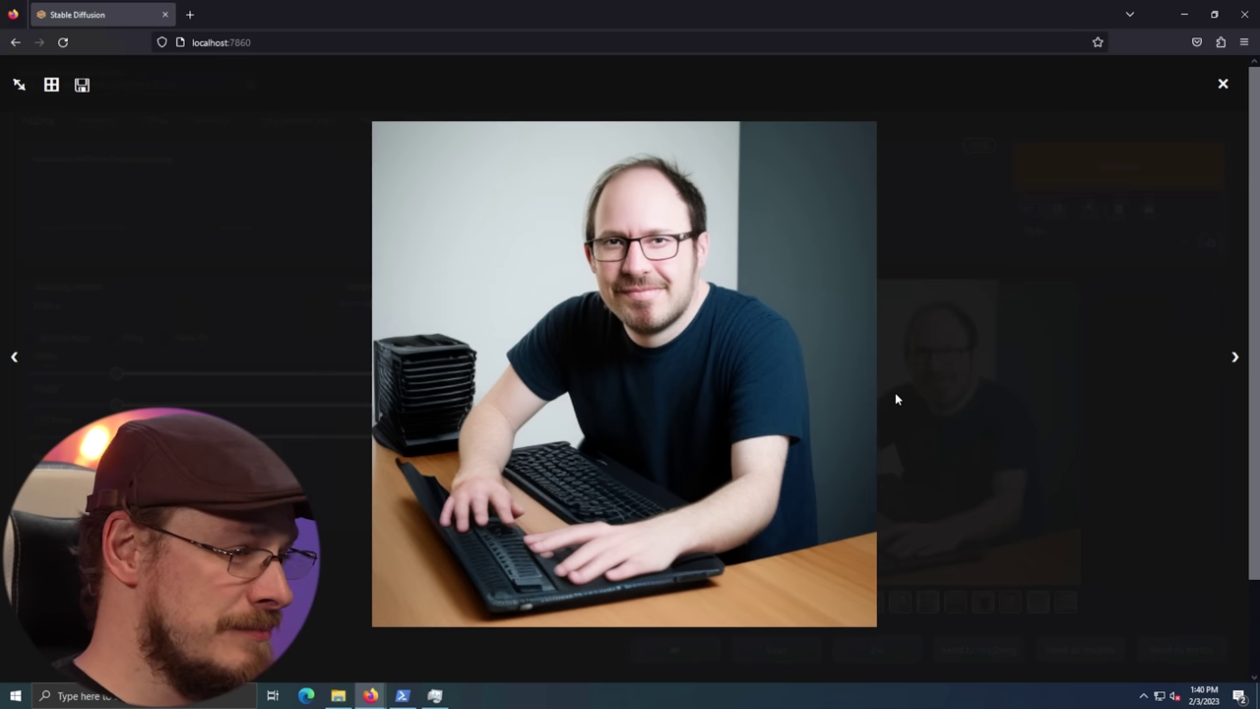
key(Right)
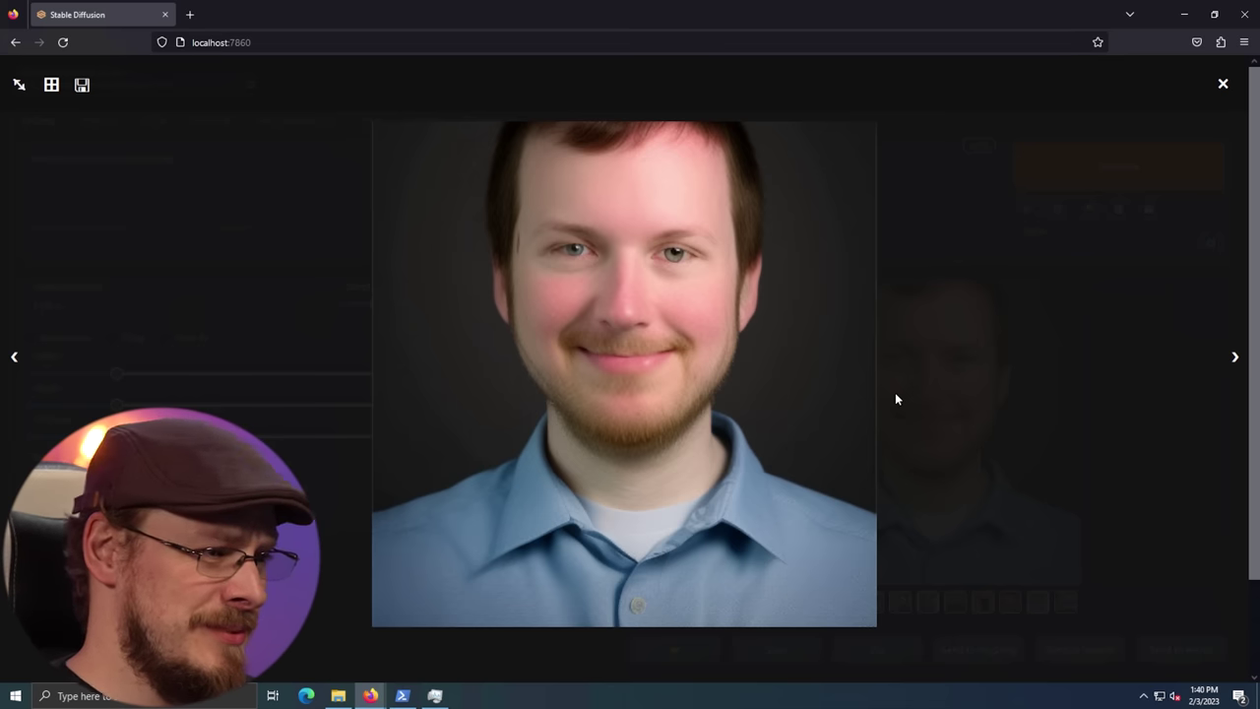
key(Right)
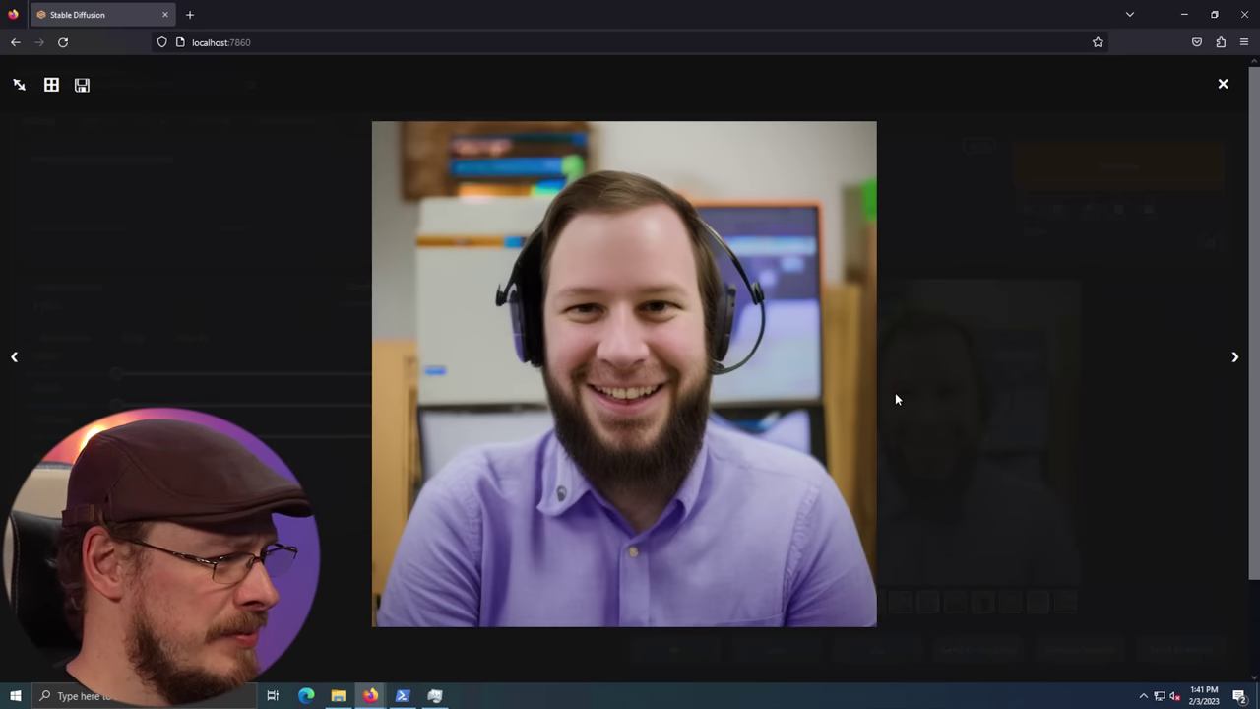
key(Right)
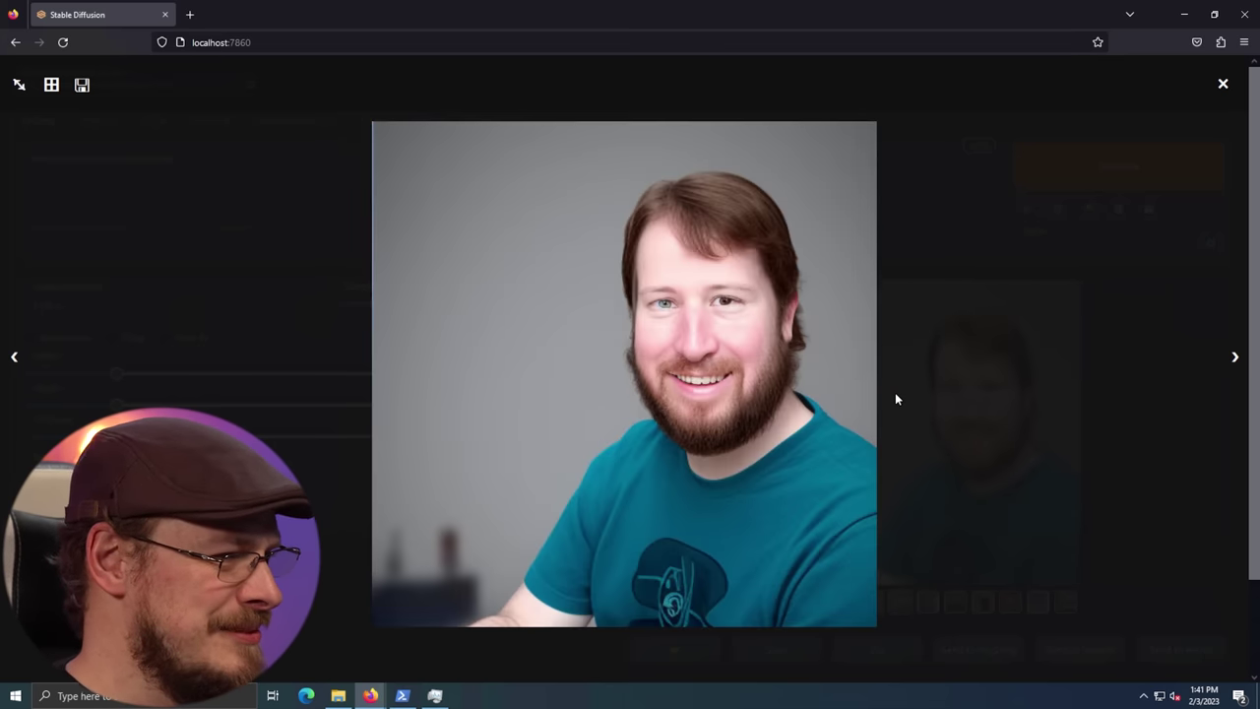
key(Right)
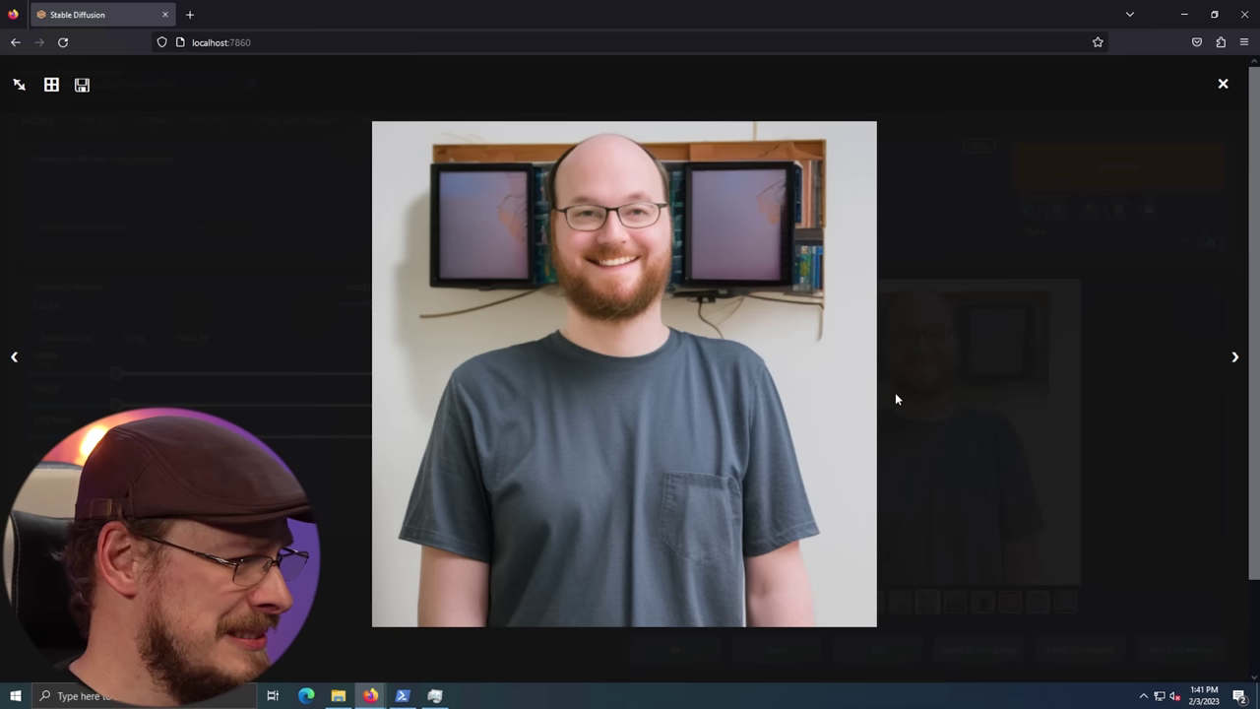
Review the remaining Jeff portraits, close the viewer, and open the Extensions page
key(Right)
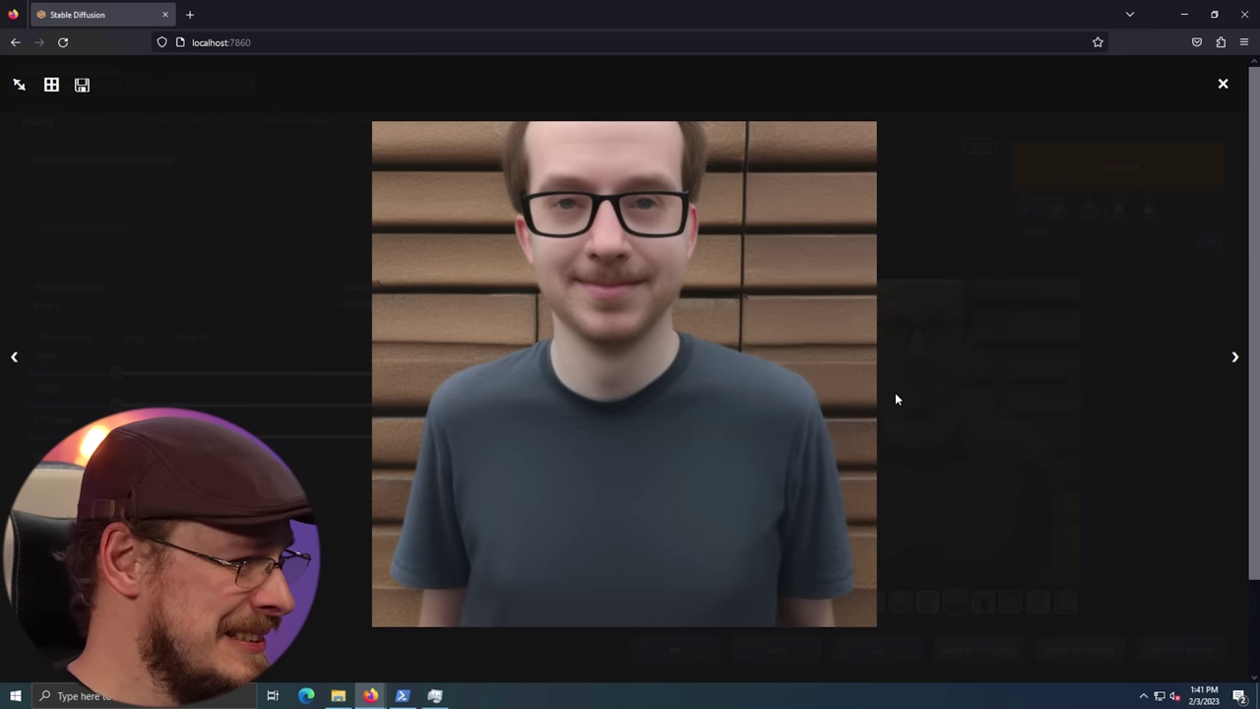
key(Right)
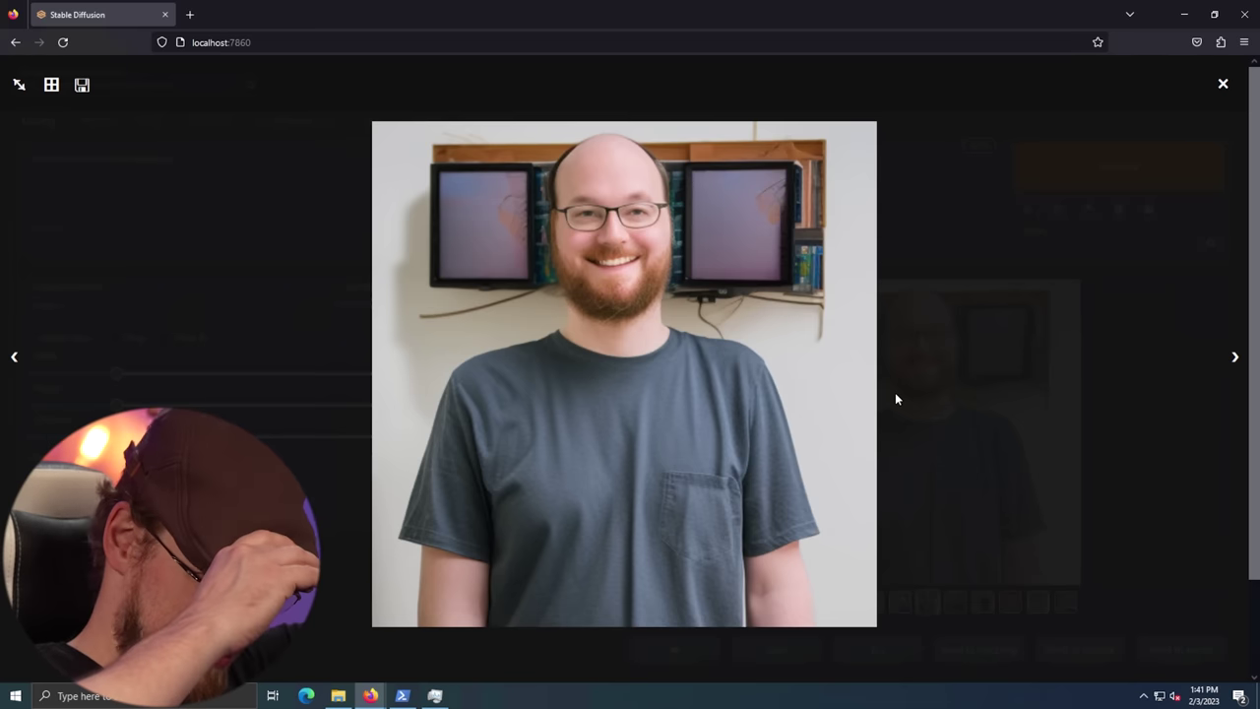
key(Left)
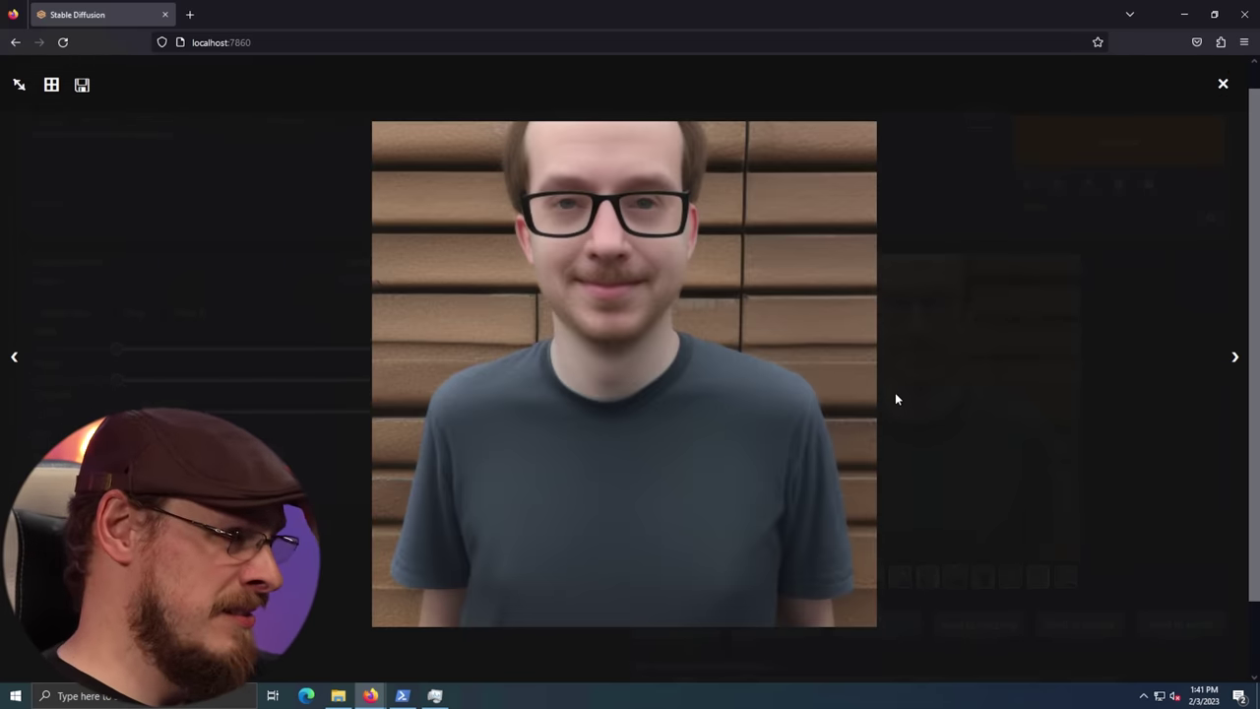
key(Right)
key(Right)
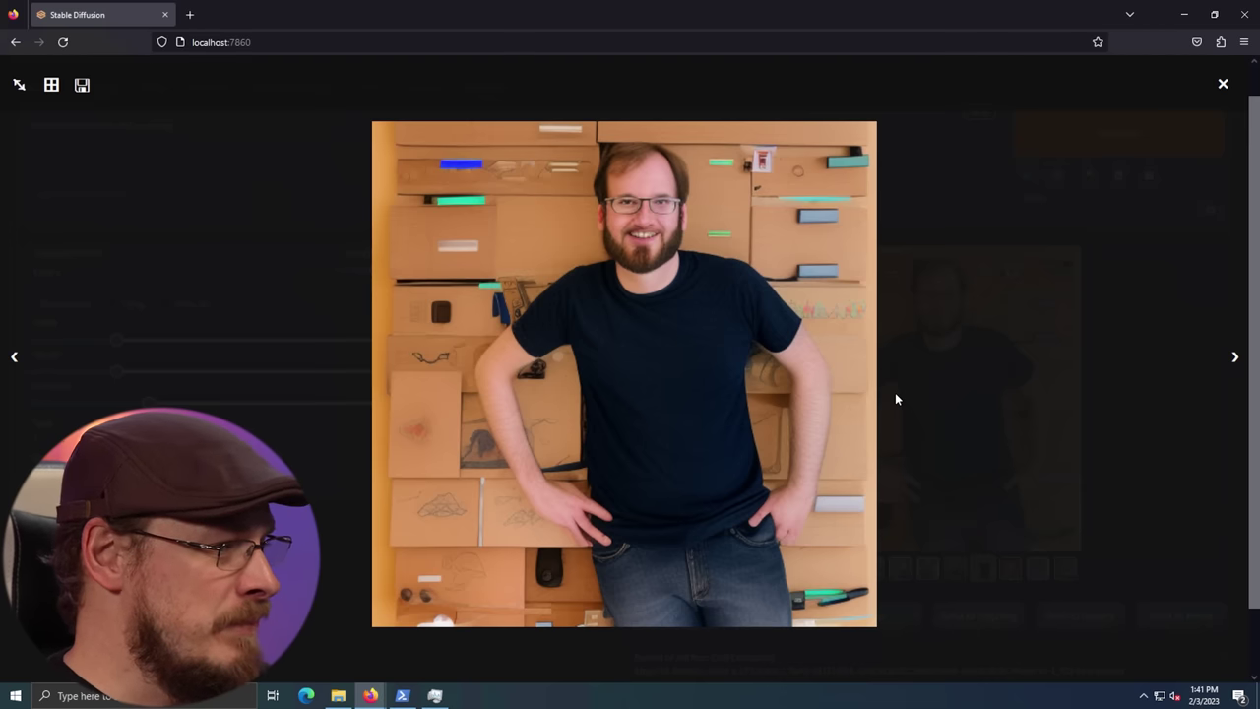
key(Right)
key(Right)
key(Right)
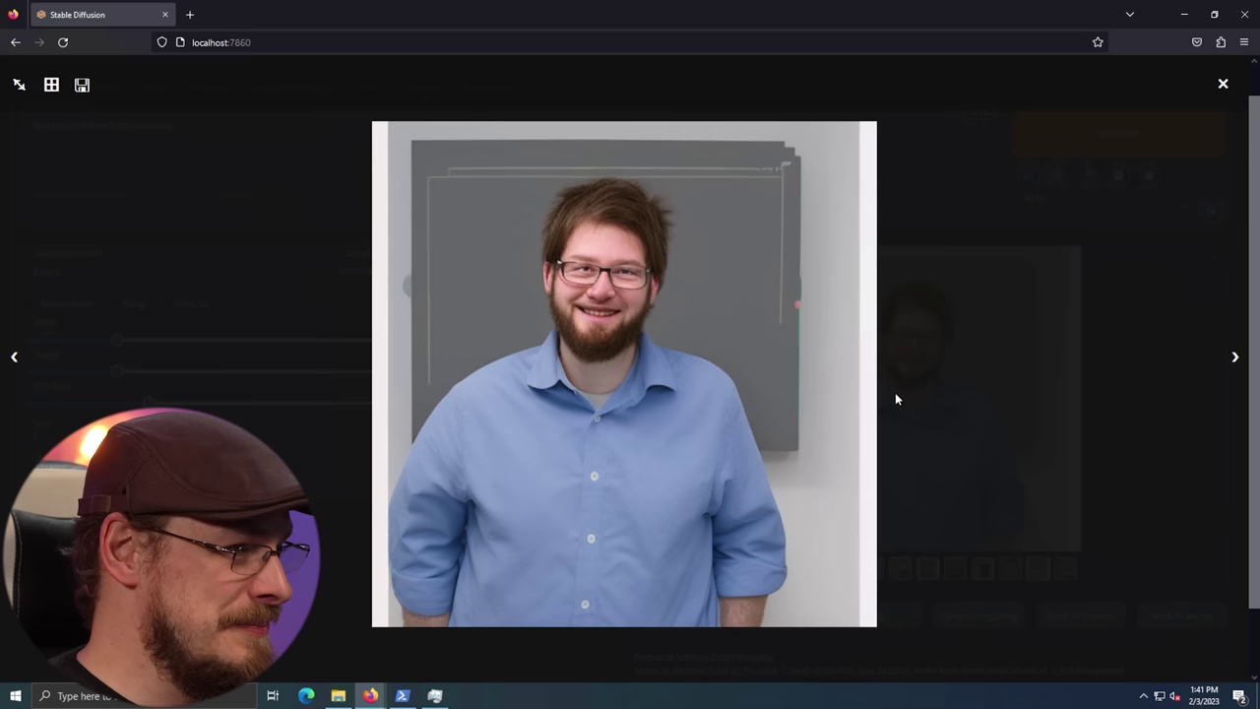
key(Right)
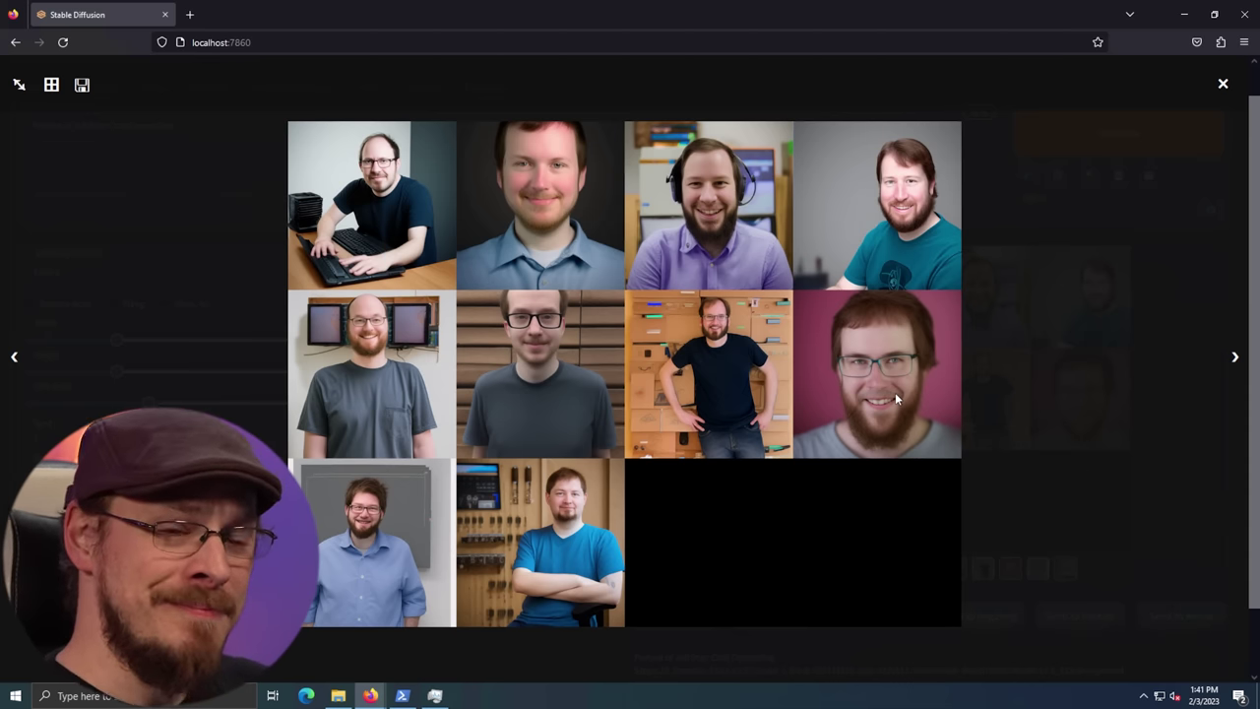
key(Escape)
click(494, 86)
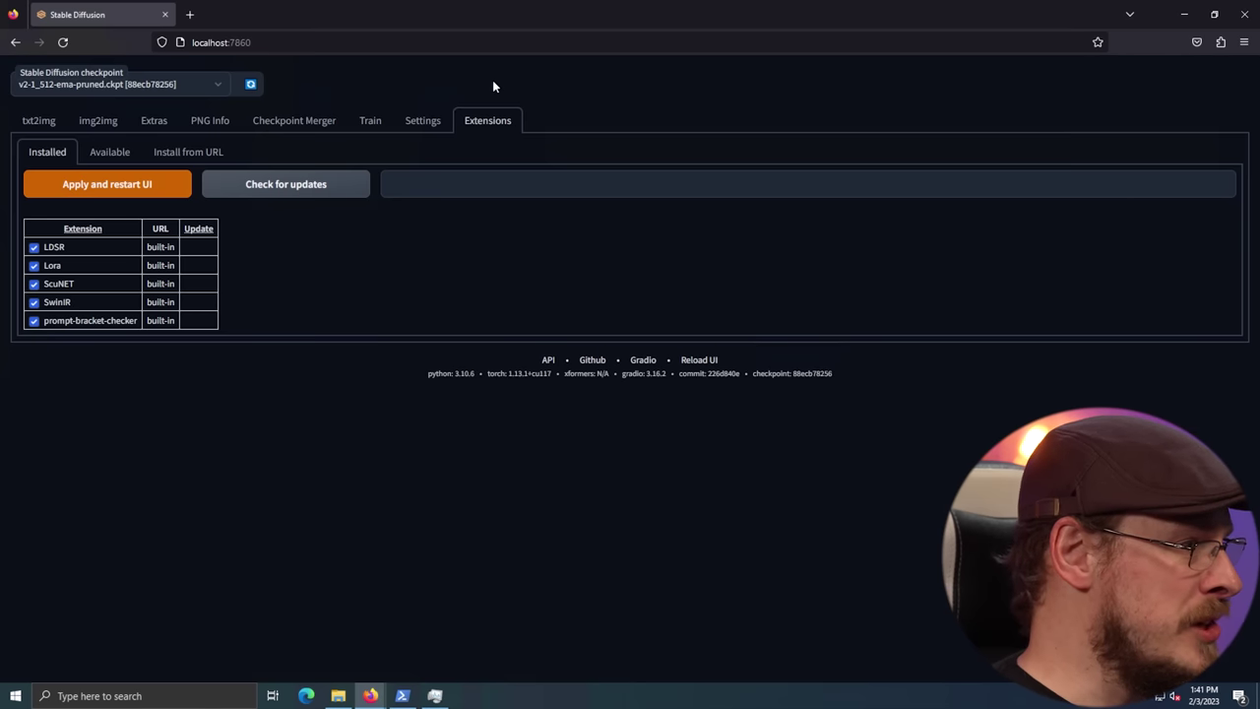
Load the Available extensions list in a-z order and install the Dreambooth extension
click(116, 154)
click(158, 189)
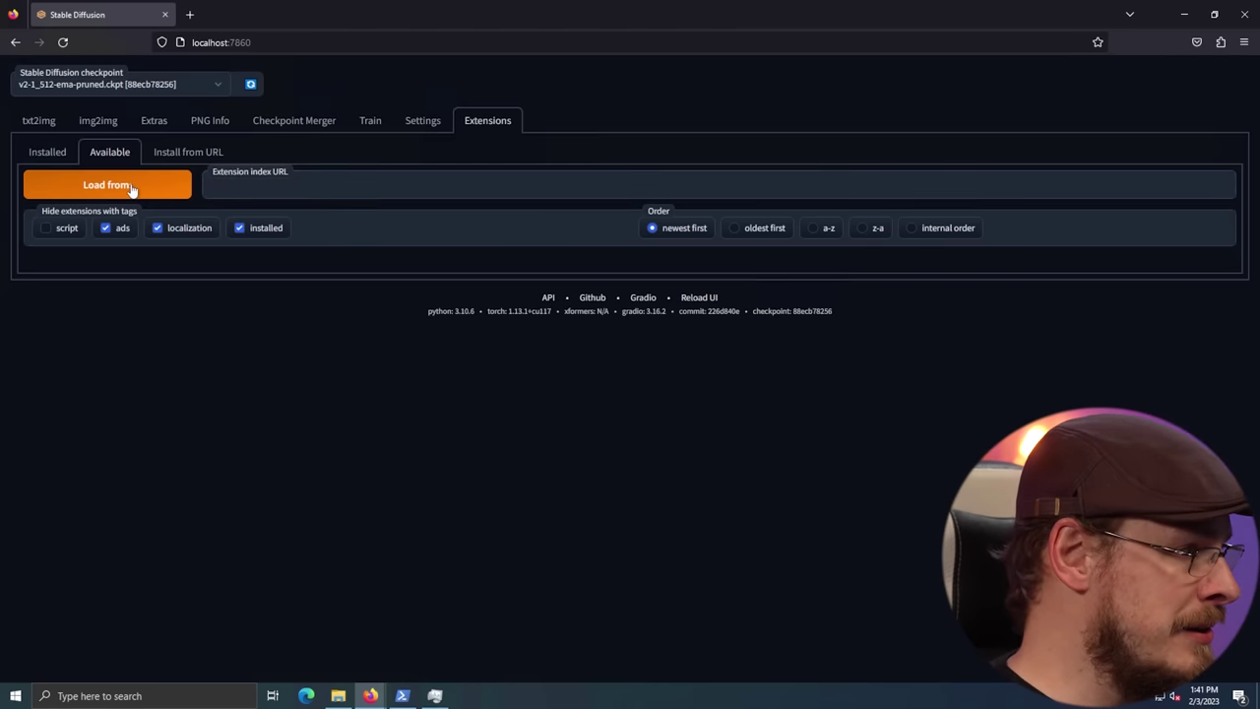
click(820, 231)
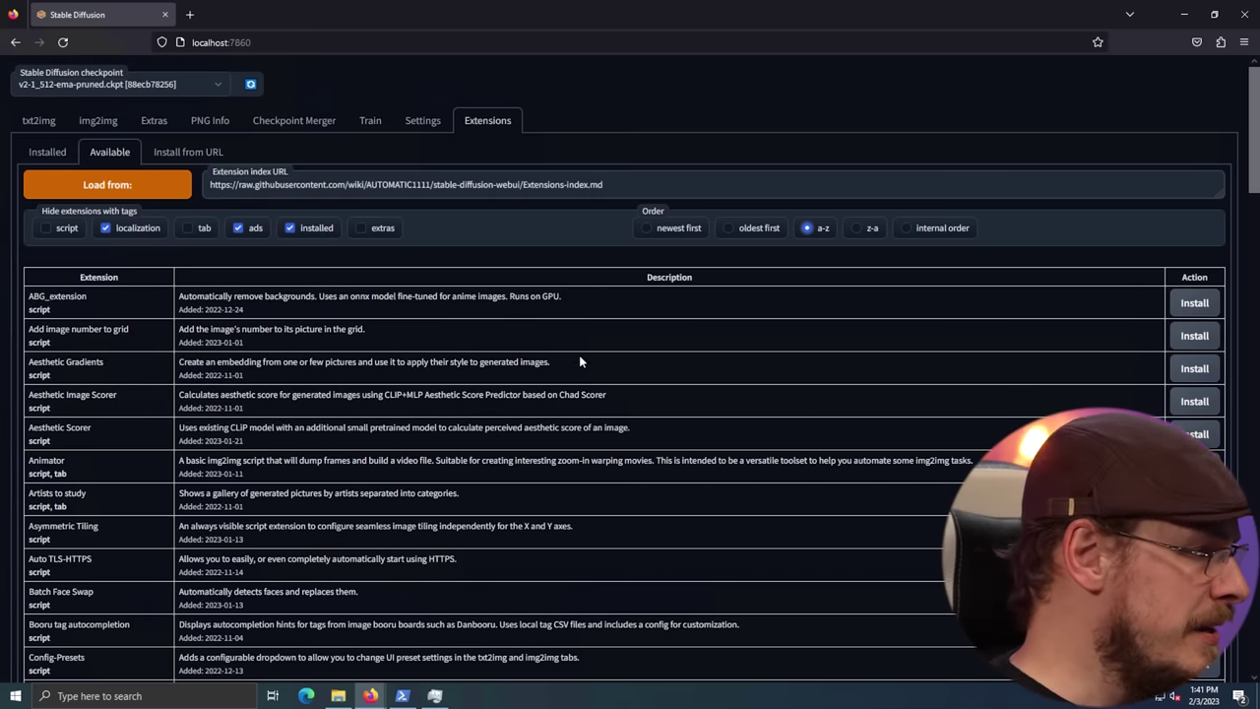
scroll(580, 360, down, 5)
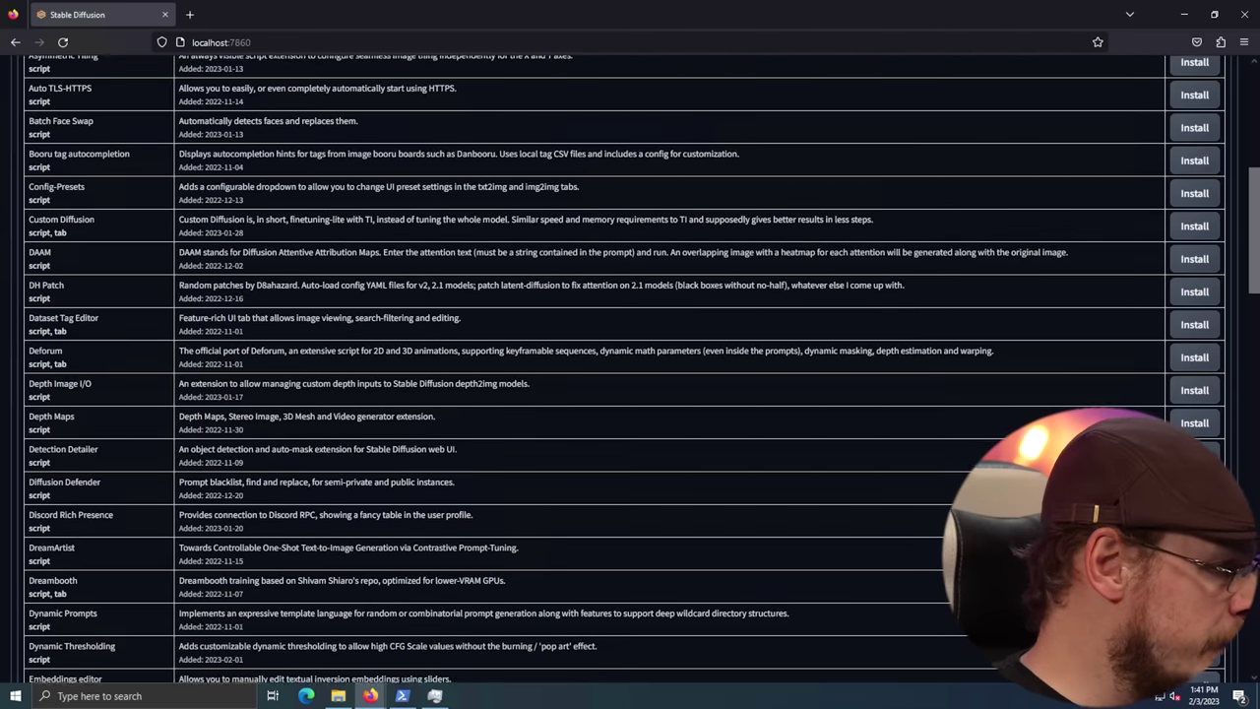
scroll(573, 359, down, 2)
drag(89, 449, 528, 449)
click(547, 452)
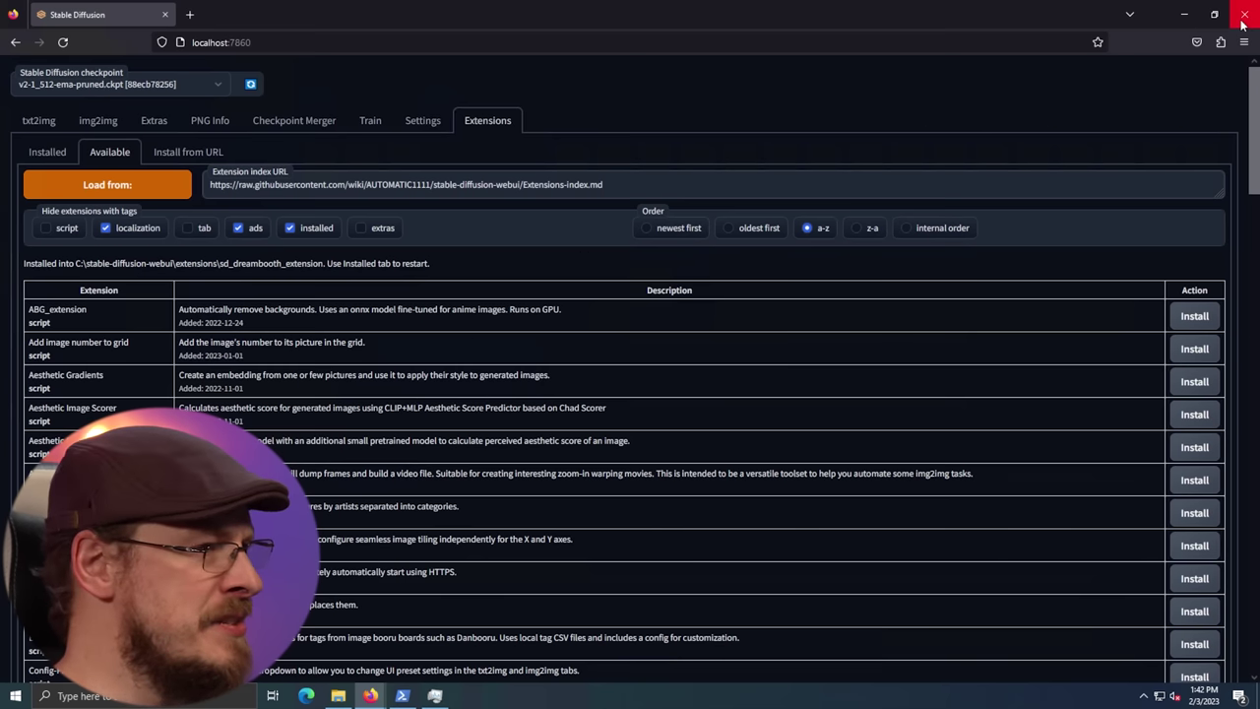
Close the browser, stop the running web UI server, and relaunch it with ./webui.bat
click(1243, 24)
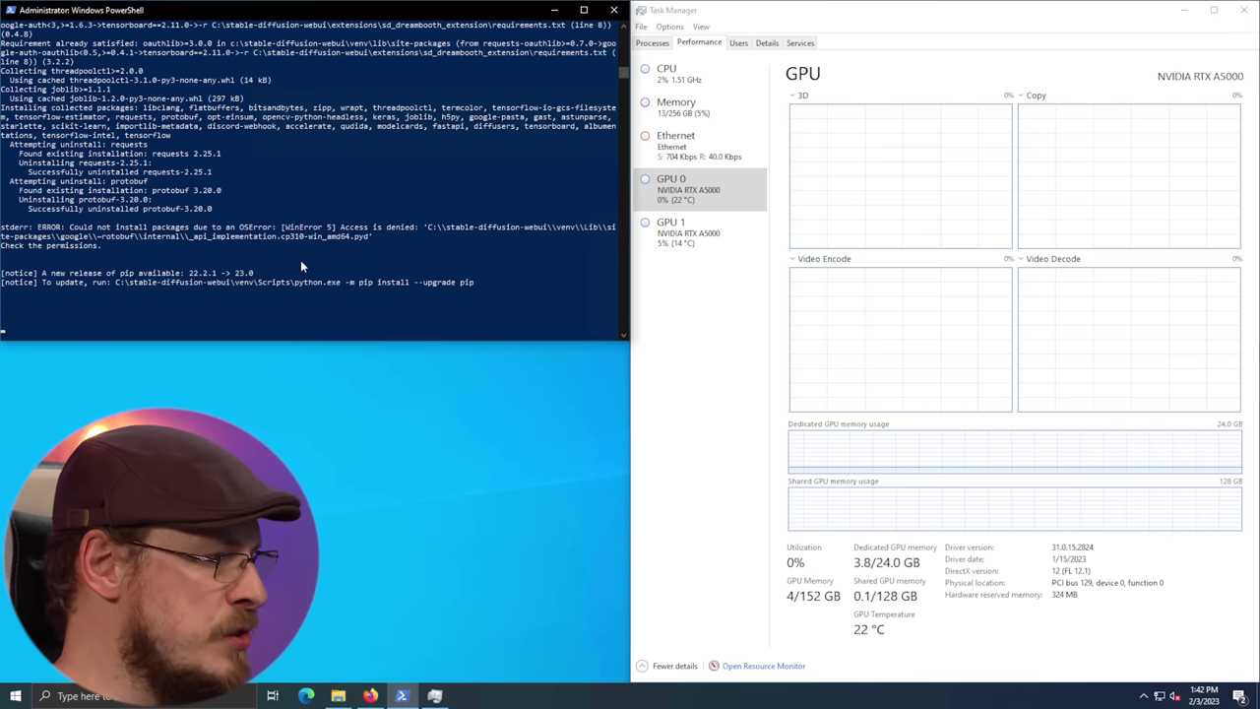
key(ctrl+c)
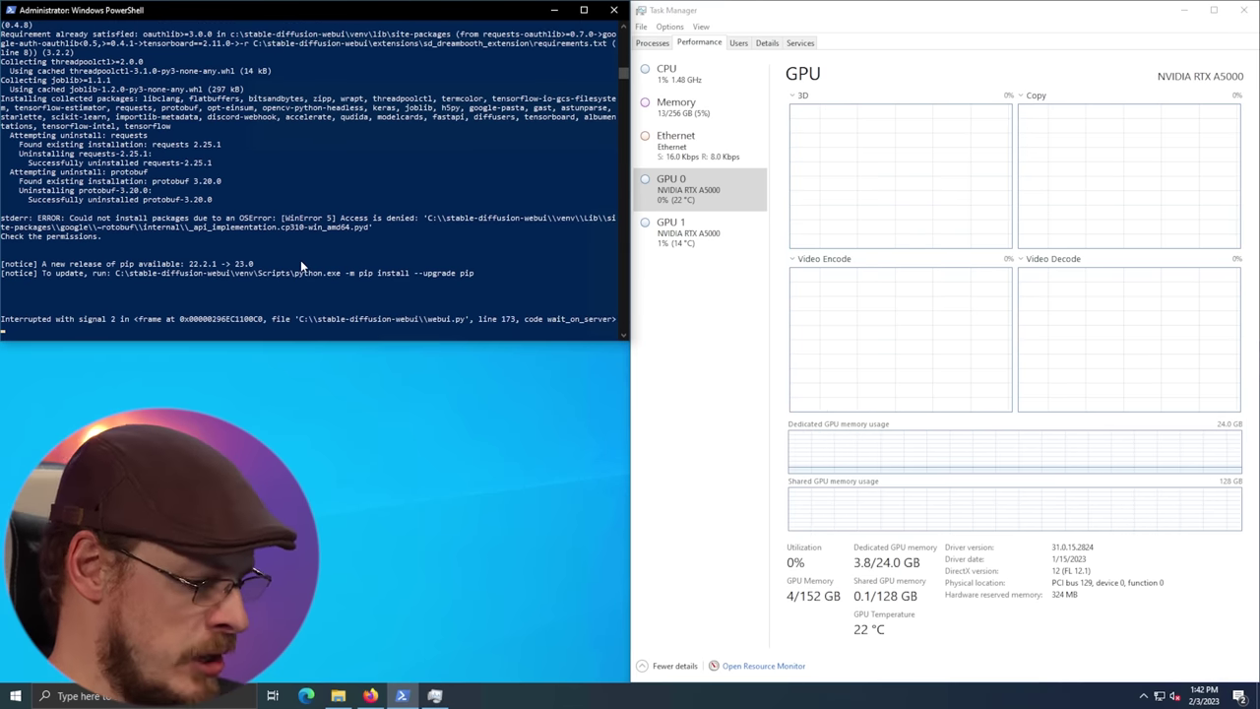
text(y)
key(Return)
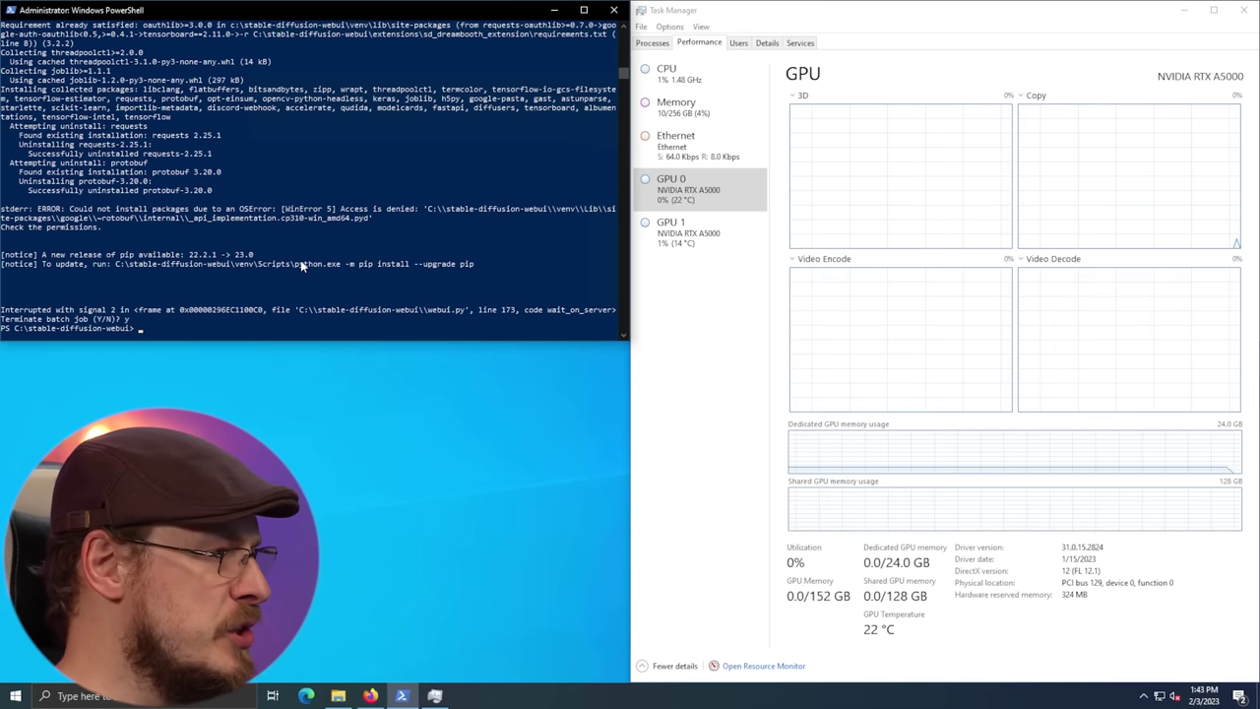
text(./webui.bat)
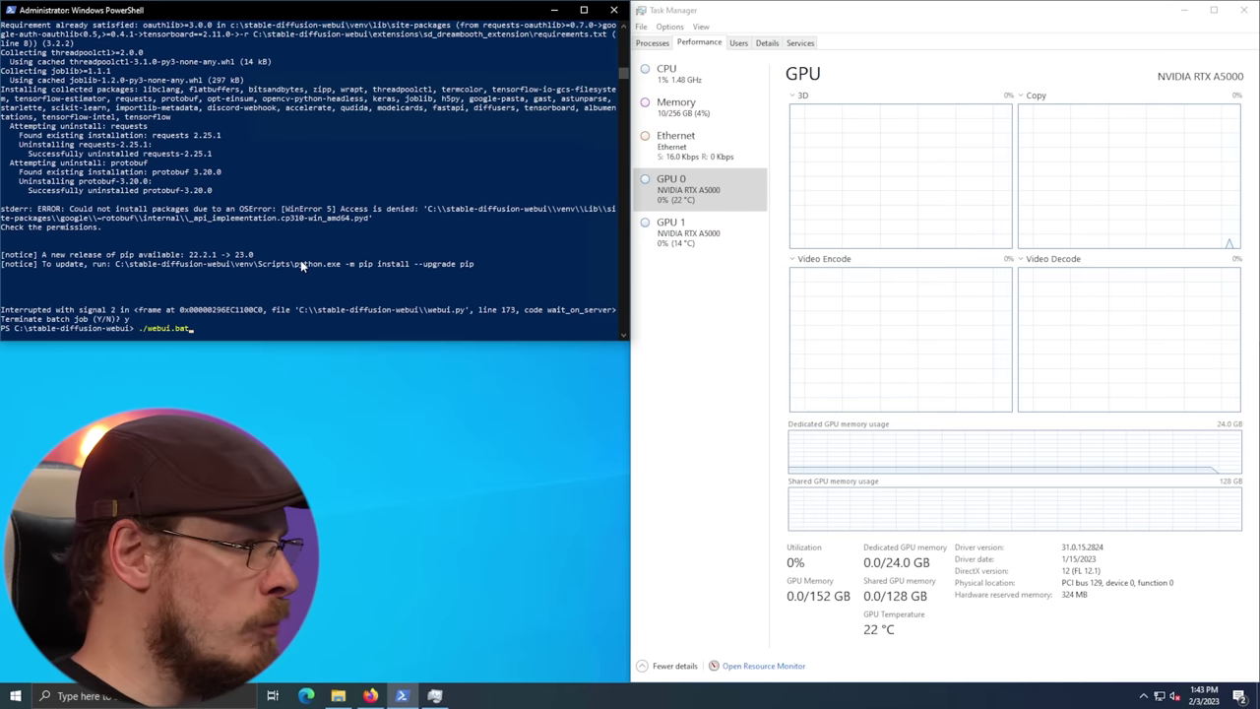
key(Return)
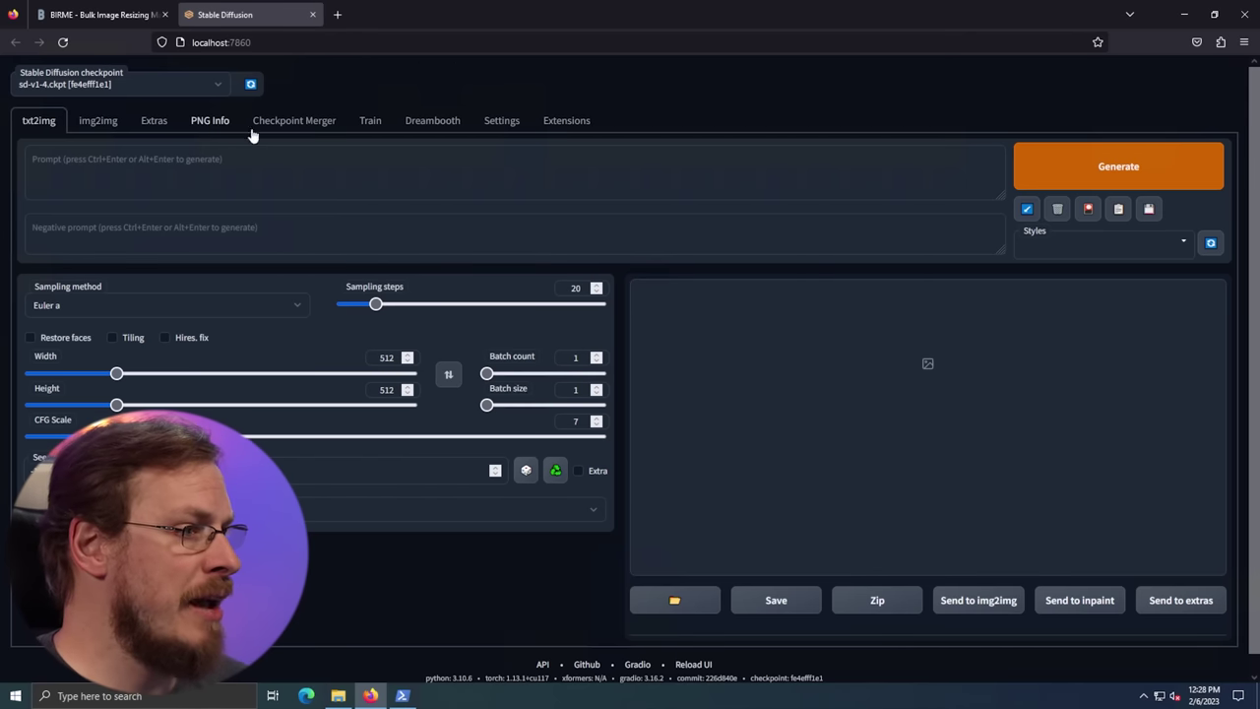
Create a Dreambooth model named ccJeff from sd-v1-4.ckpt with the euler-ancestral scheduler
click(438, 129)
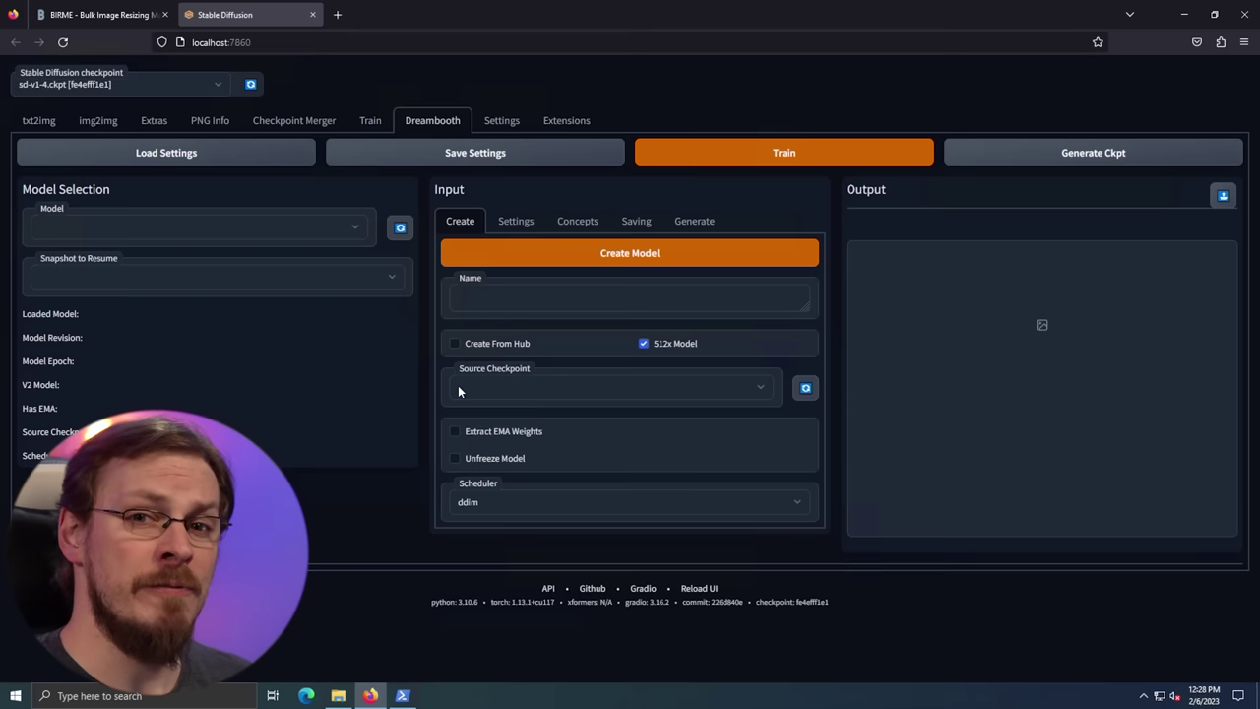
click(457, 298)
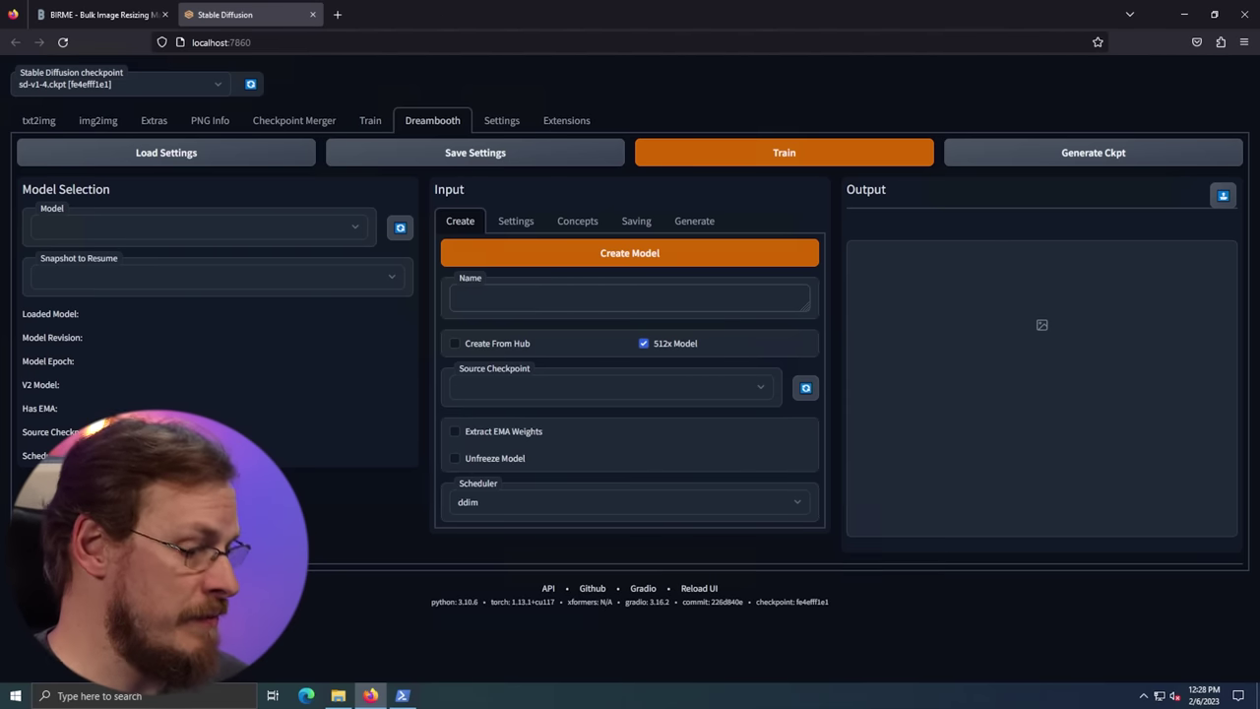
text(ccJ)
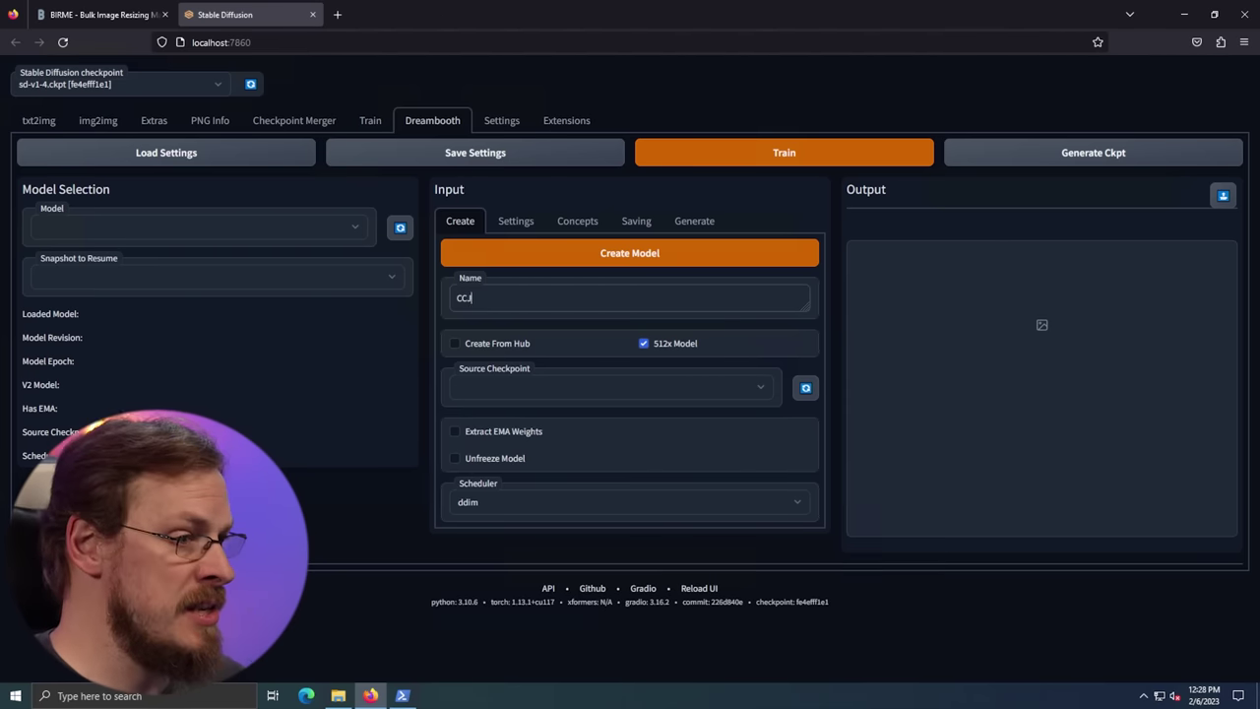
text(eff)
click(741, 388)
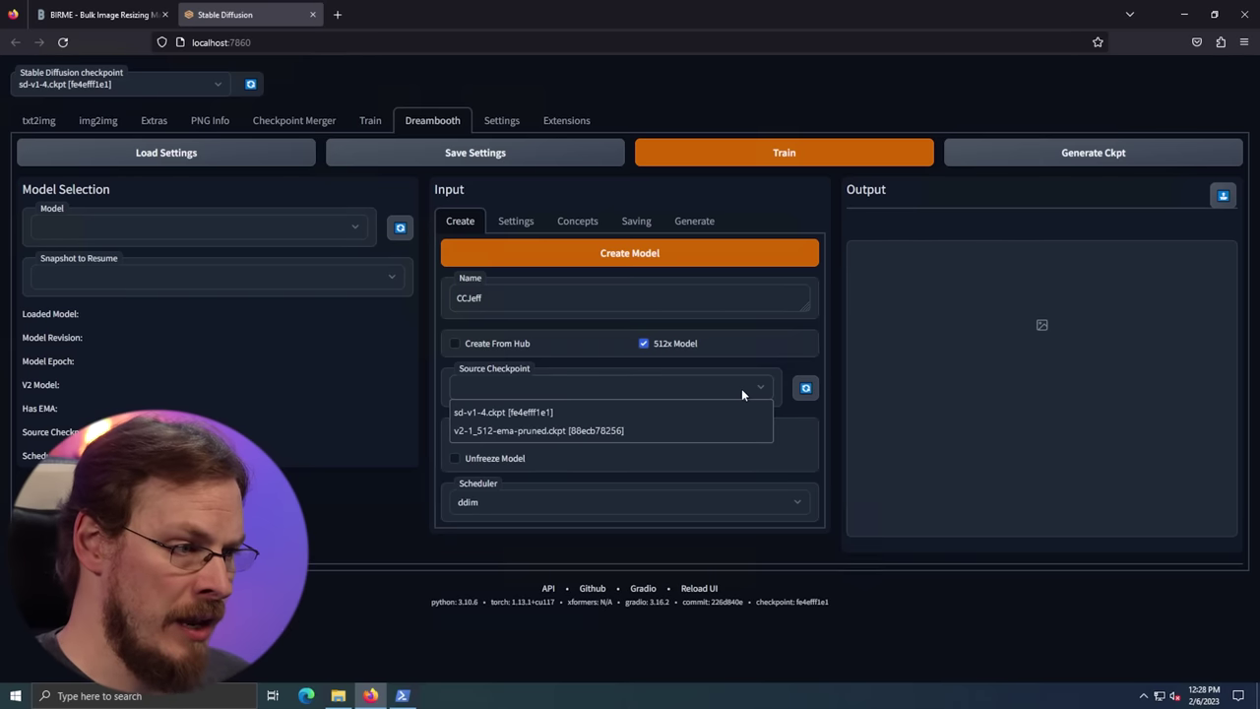
click(570, 411)
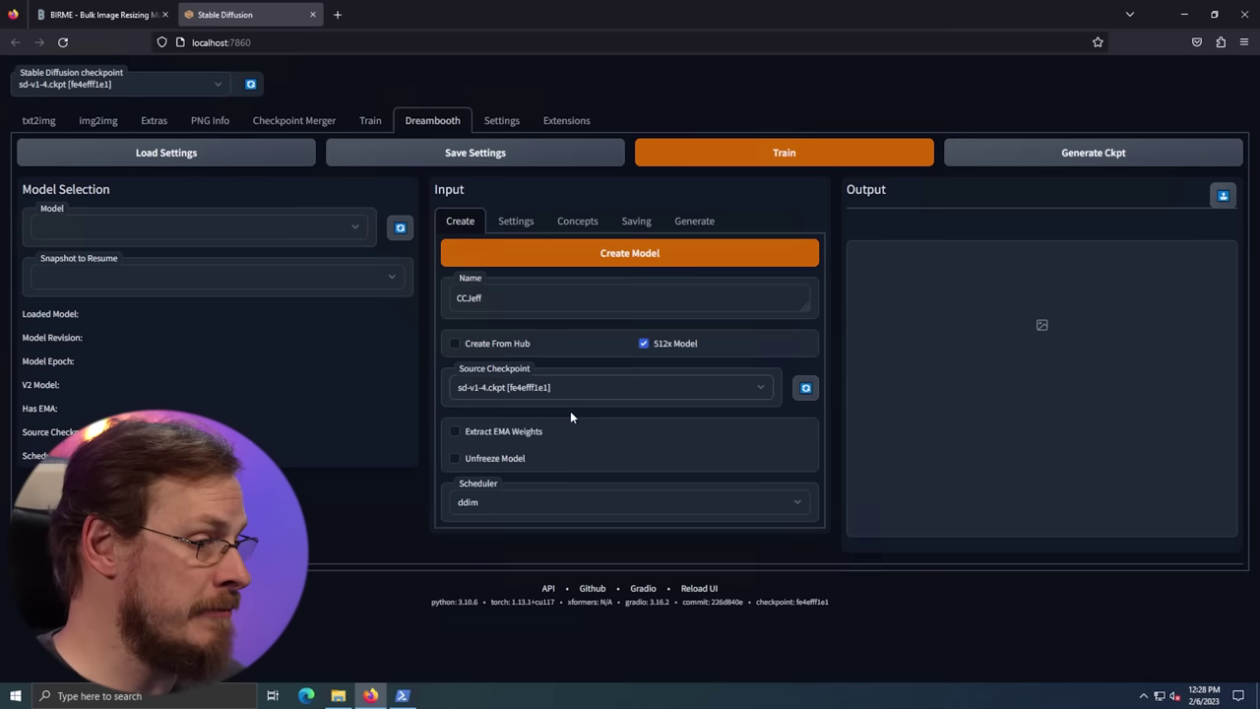
click(490, 500)
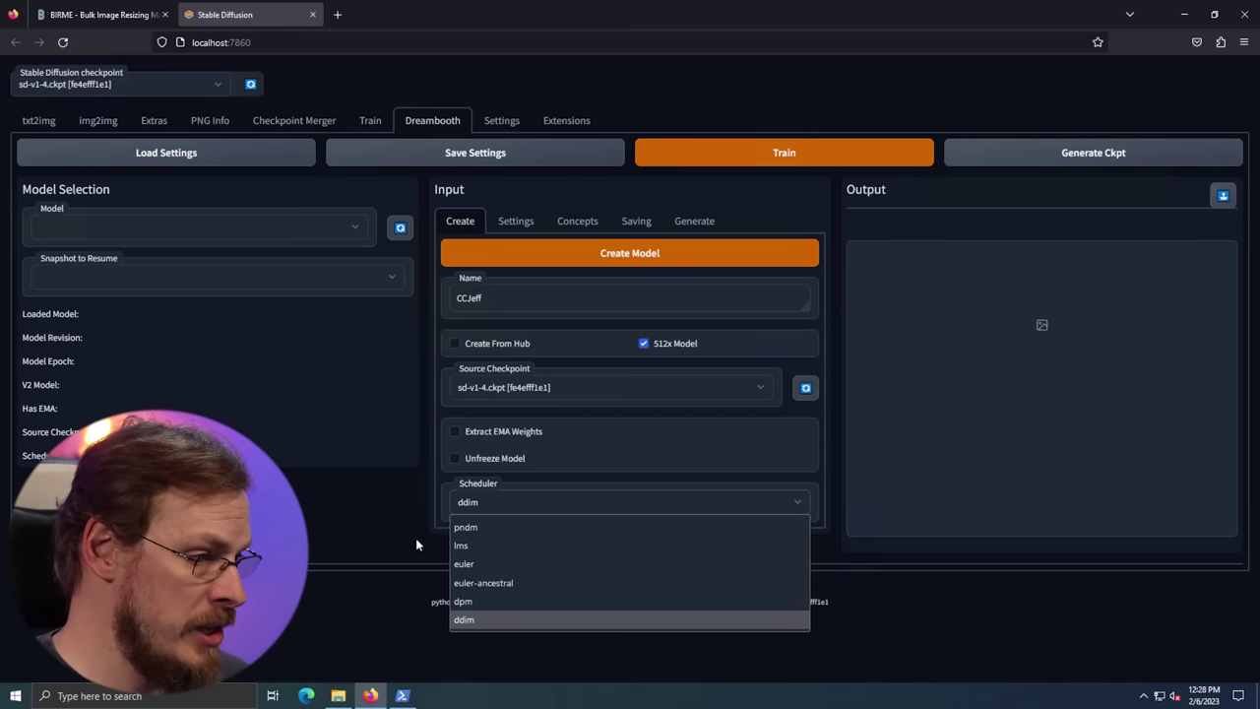
click(543, 583)
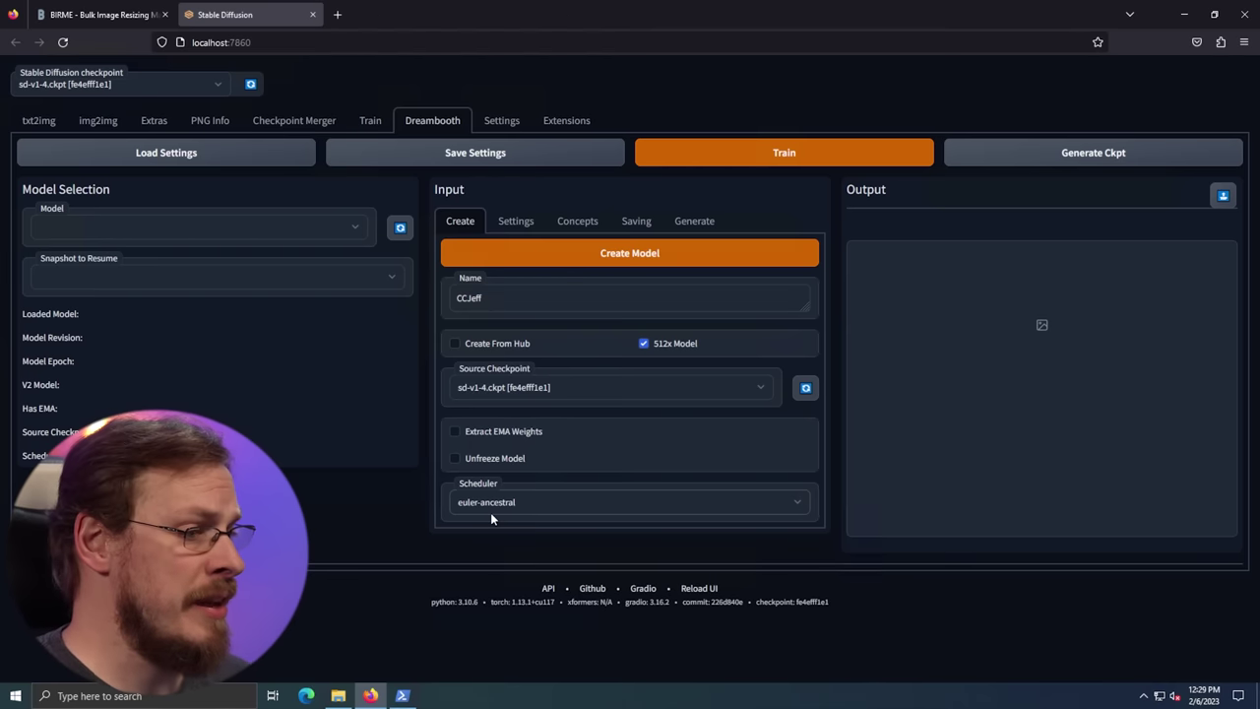
click(618, 255)
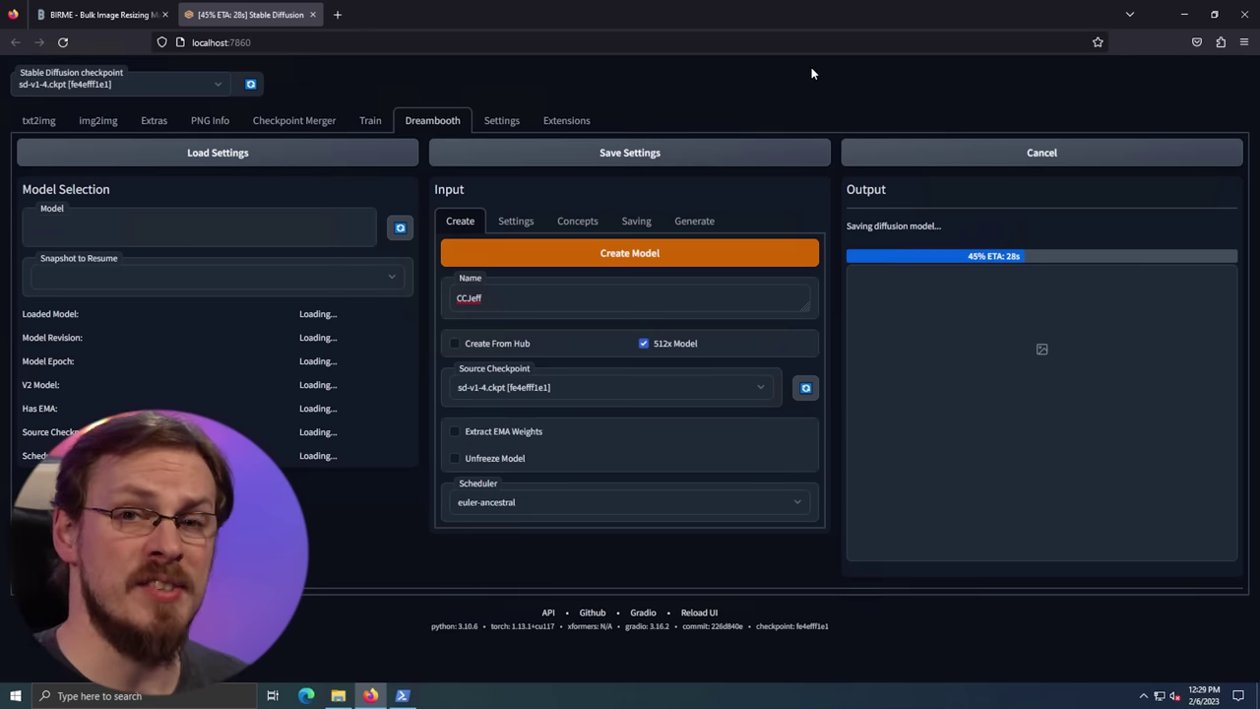
Show the JeffAI photo folder in File Explorer, then switch to the BIRME resizer tab
click(338, 694)
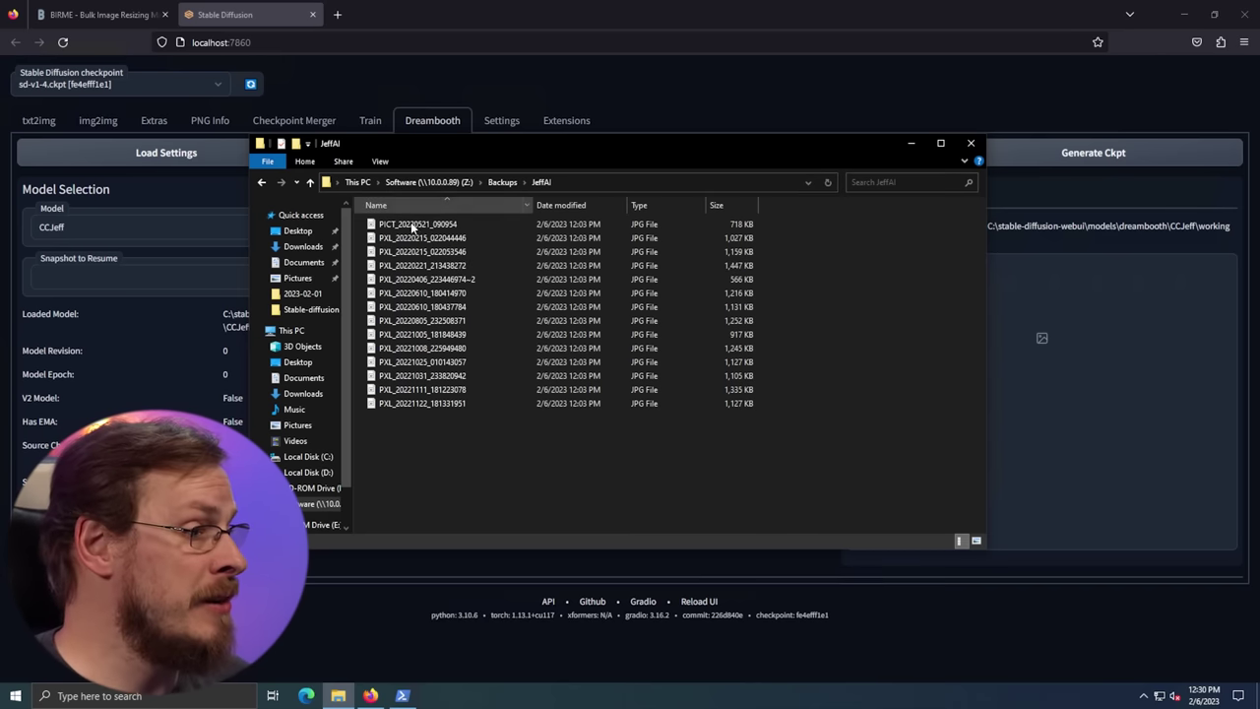
click(110, 15)
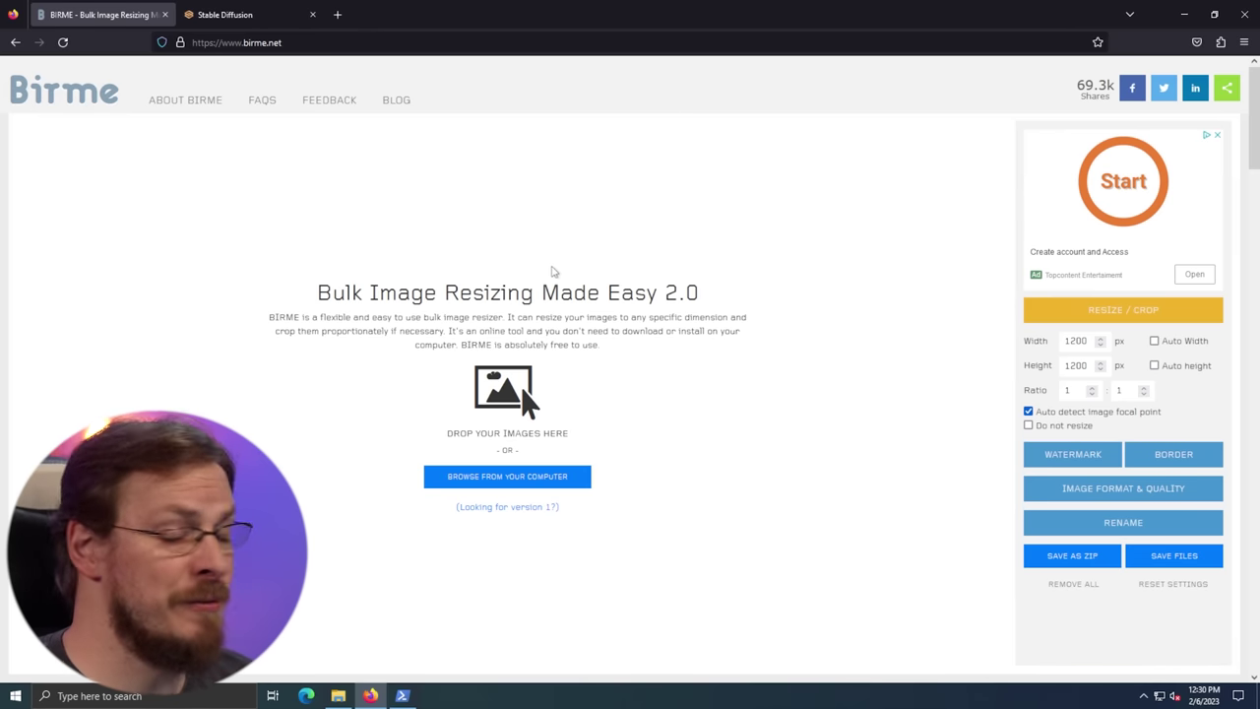
Drag the 14 JeffAI photos from the Explorer folder into BIRME
click(338, 696)
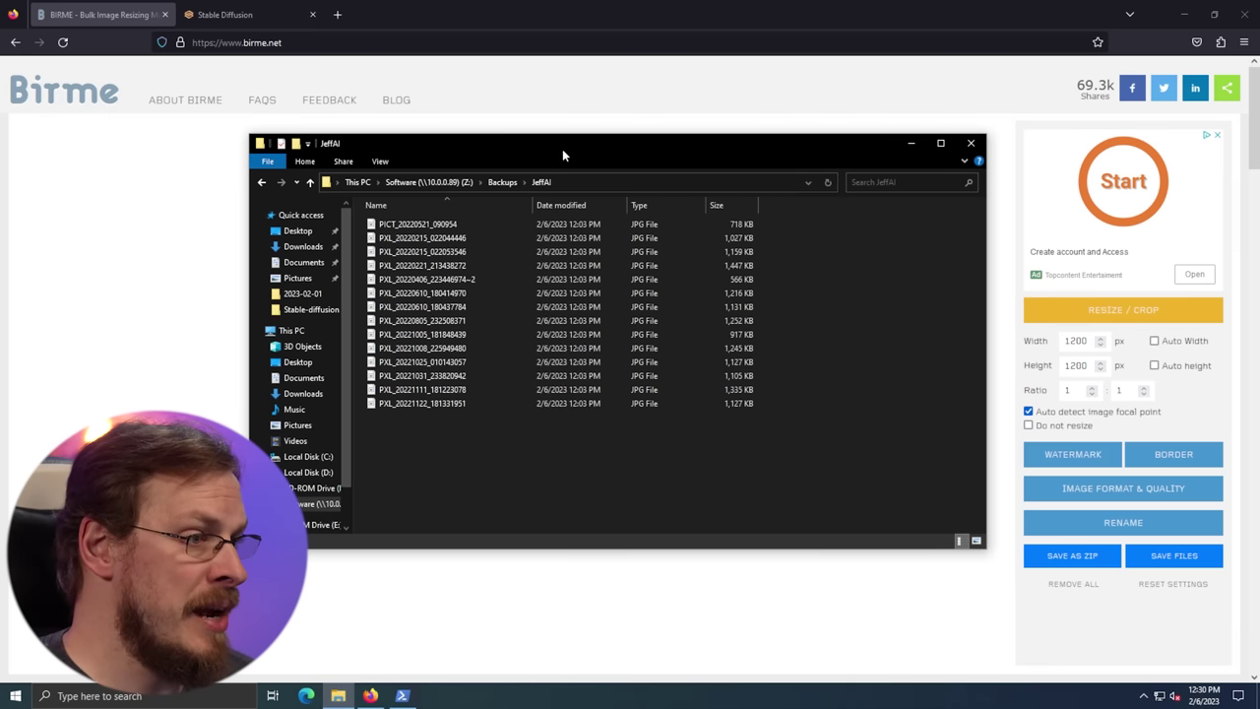
drag(562, 147, 668, 152)
drag(619, 459, 461, 219)
drag(534, 251, 284, 315)
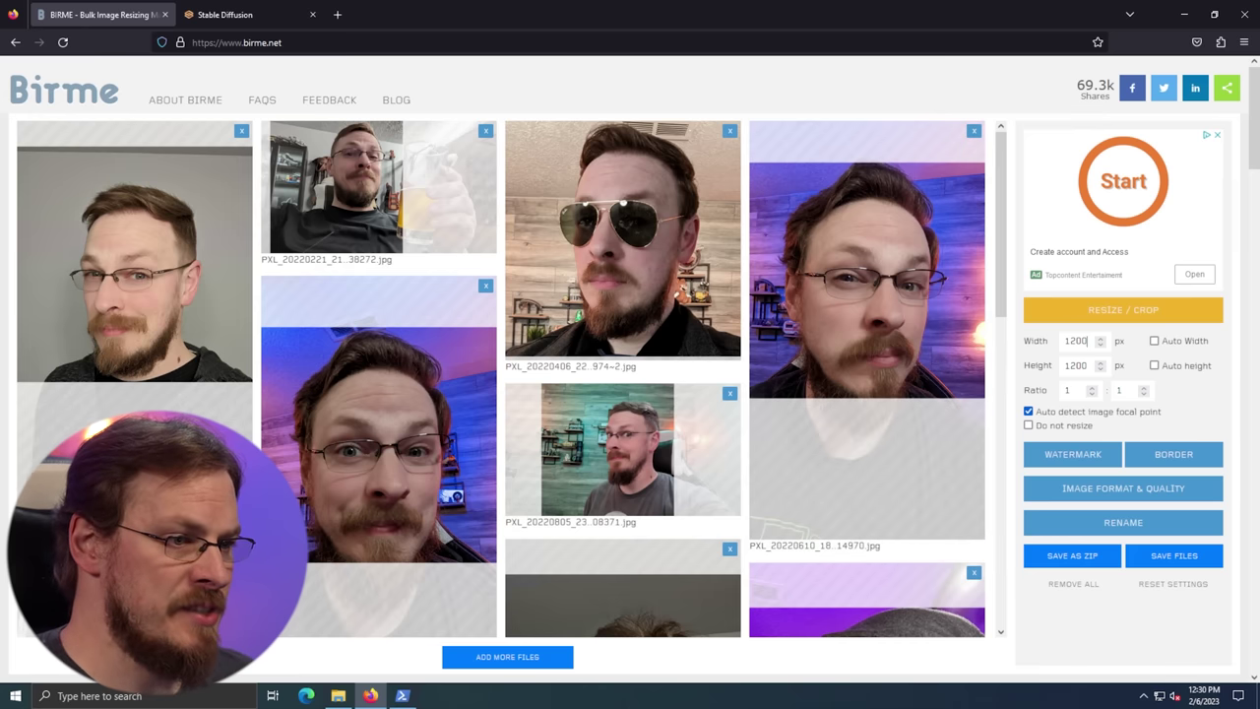
Set the crop size to 512 × 512 and shift the first two photos' crops lower
double_click(1085, 341)
text(512)
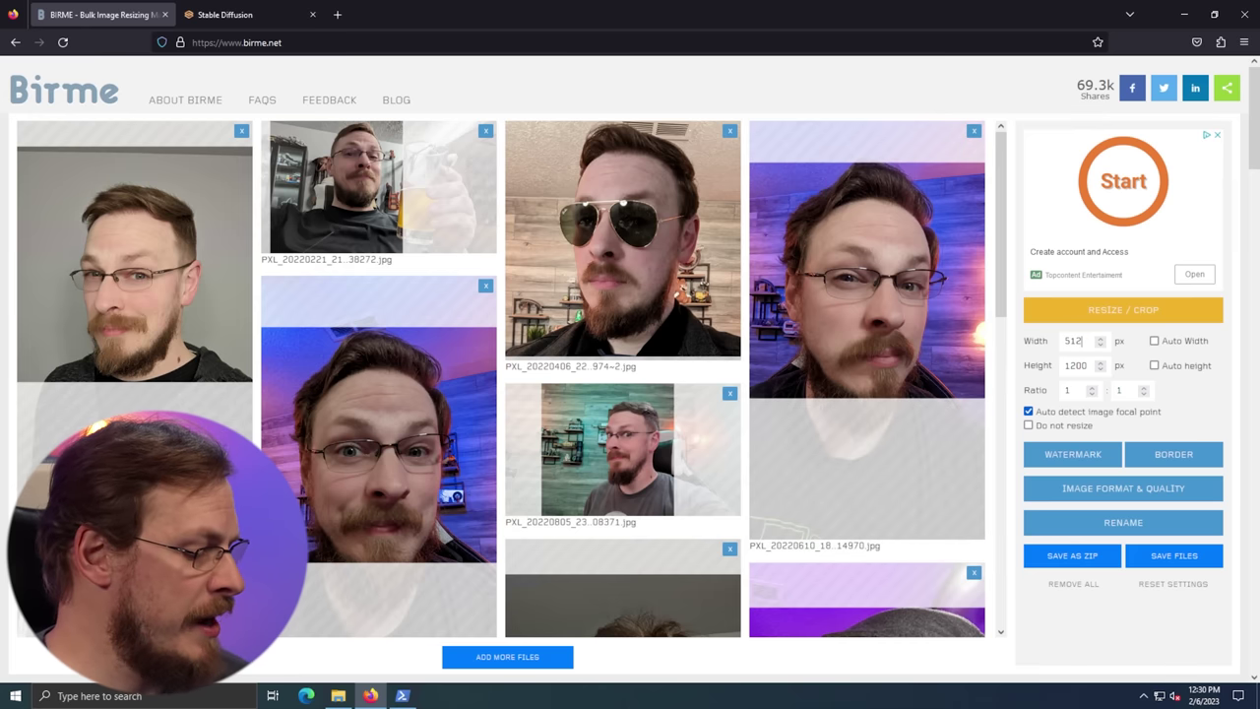
key(Tab)
text(512)
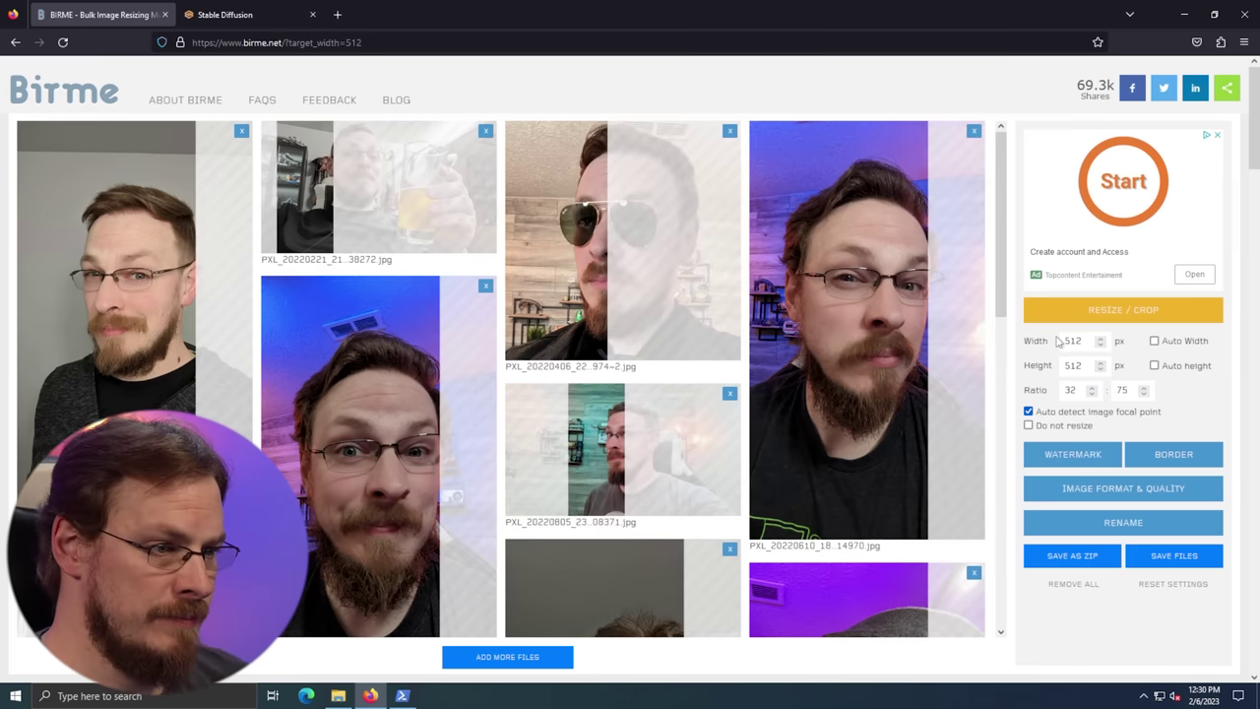
key(Tab)
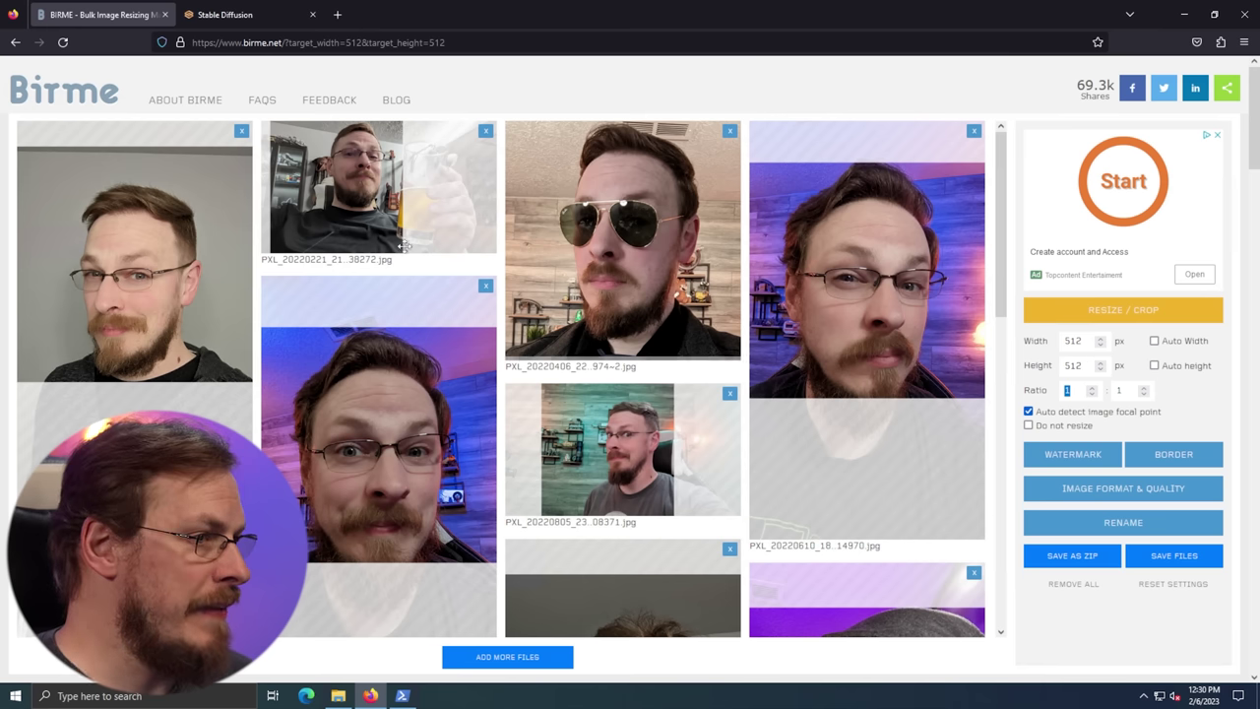
drag(164, 228, 166, 244)
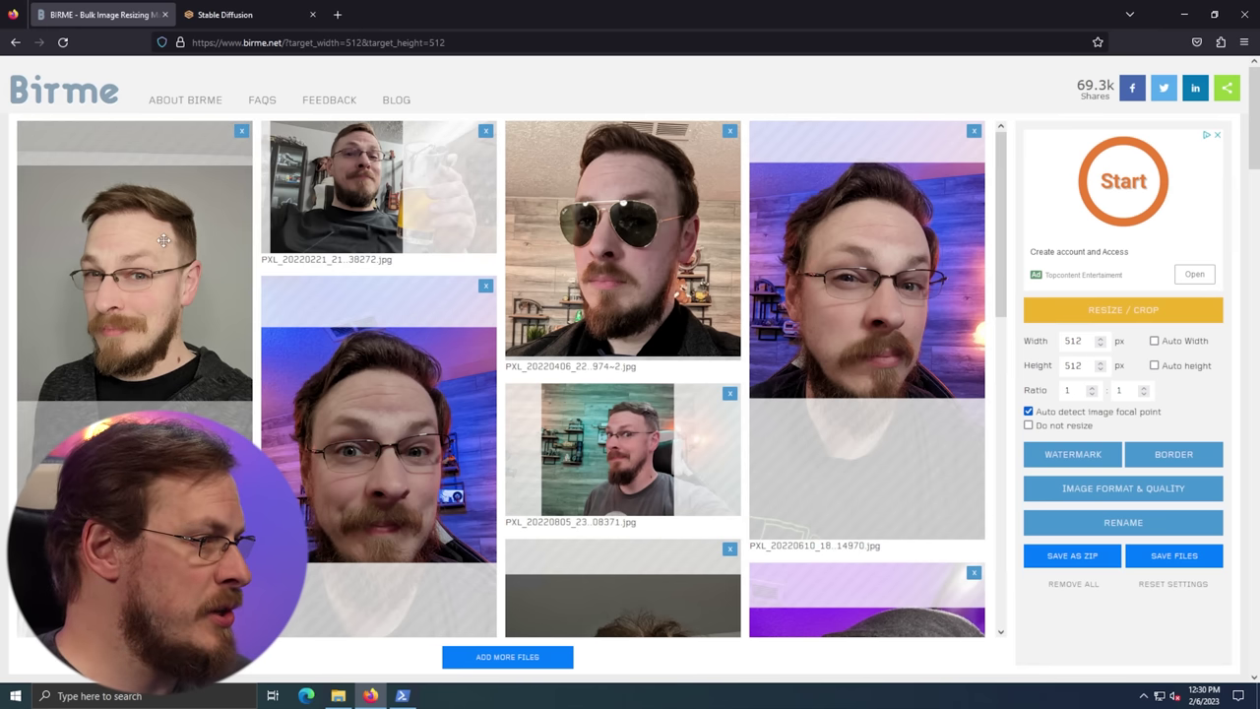
drag(420, 446, 422, 482)
scroll(576, 515, down, 10)
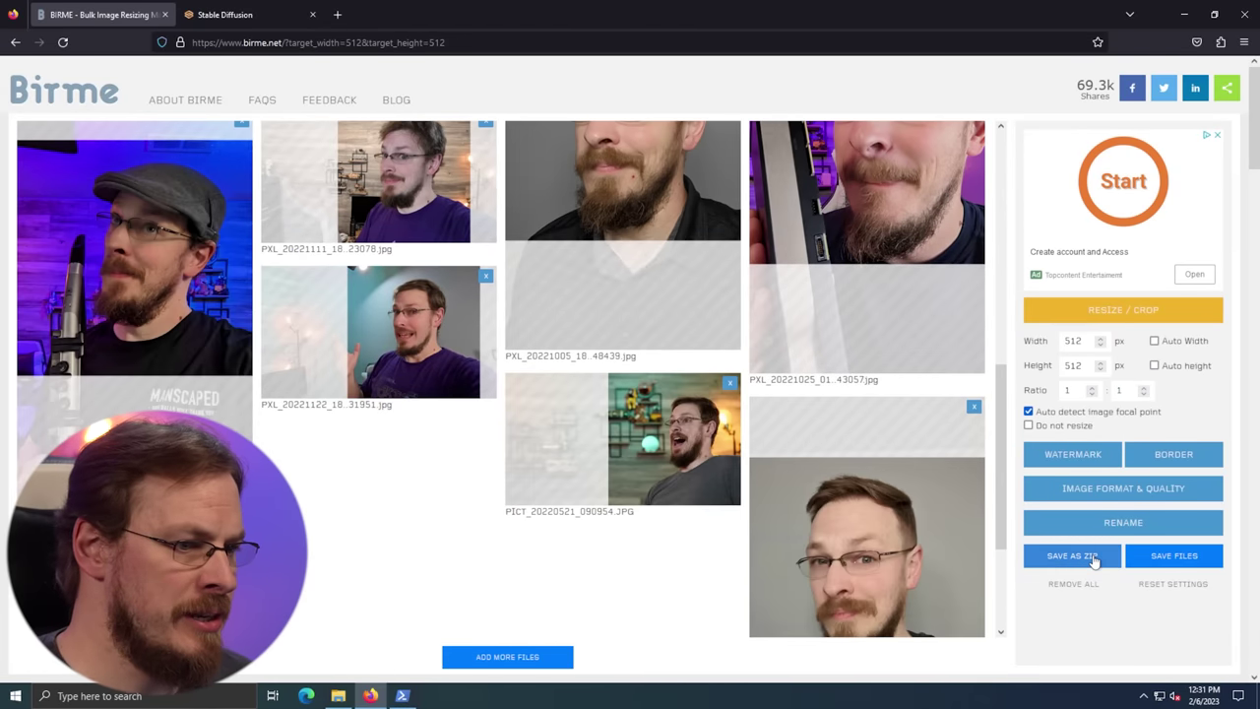
Download the cropped photos as a zip and copy the 14 resized JPGs into Z:\Backups\JeffAI
click(1093, 559)
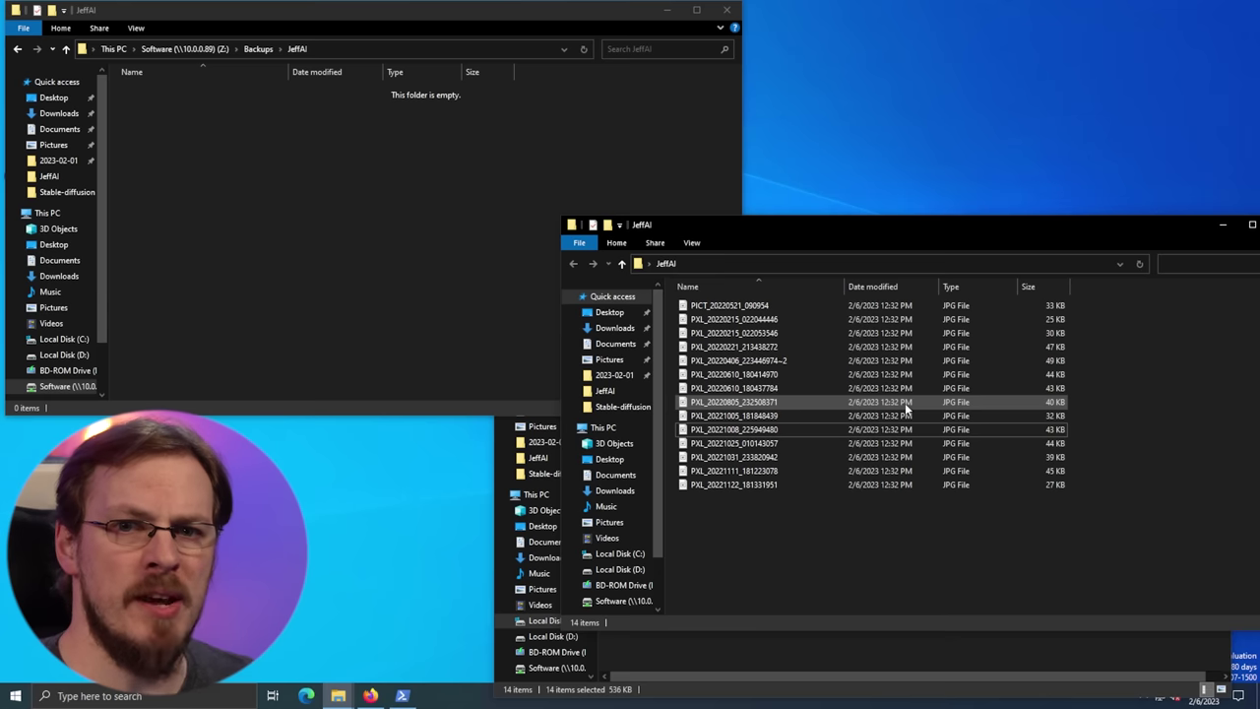
drag(872, 531, 685, 301)
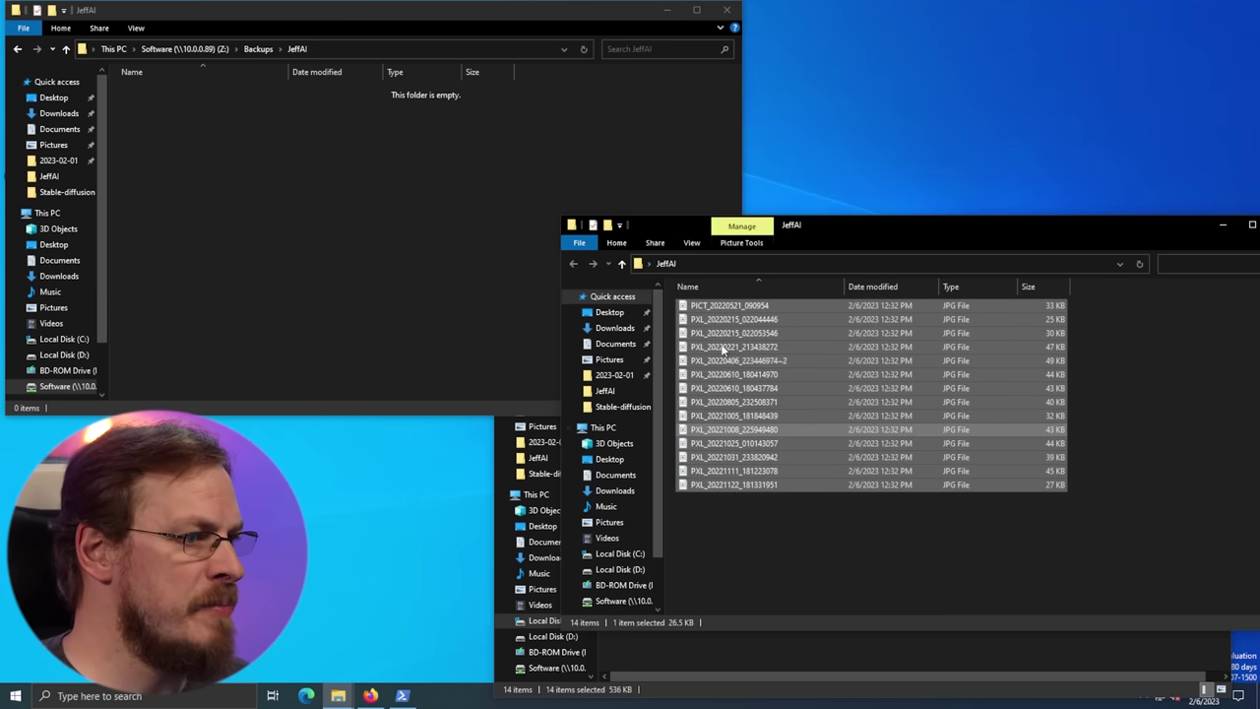
drag(738, 360, 358, 217)
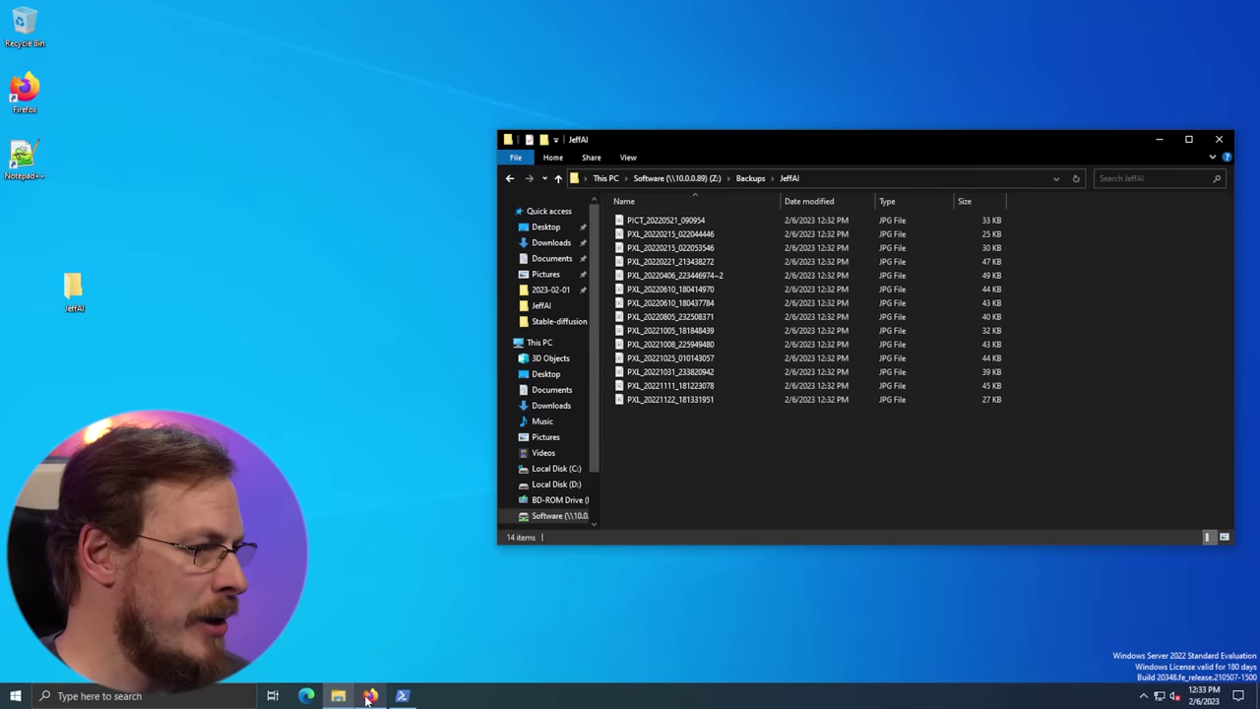
Run the Dreambooth Performance Wizard to calculate 24GB-VRAM training settings, then open Concepts
click(370, 695)
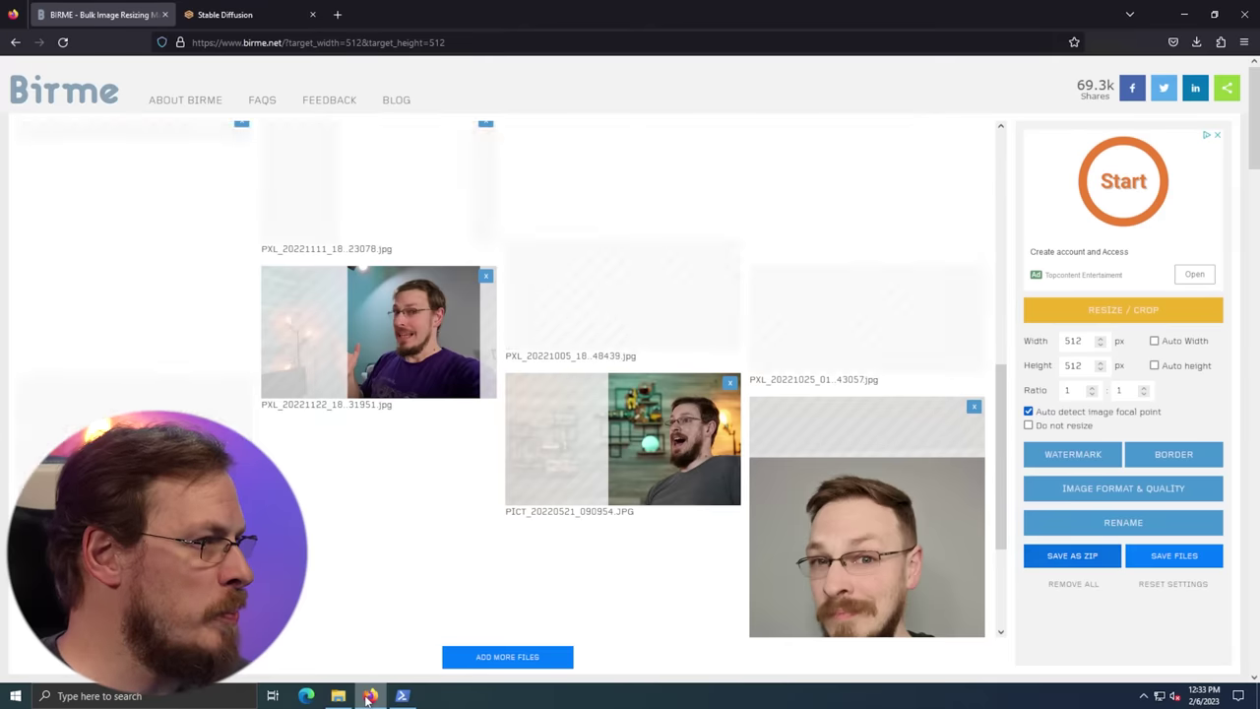
click(224, 14)
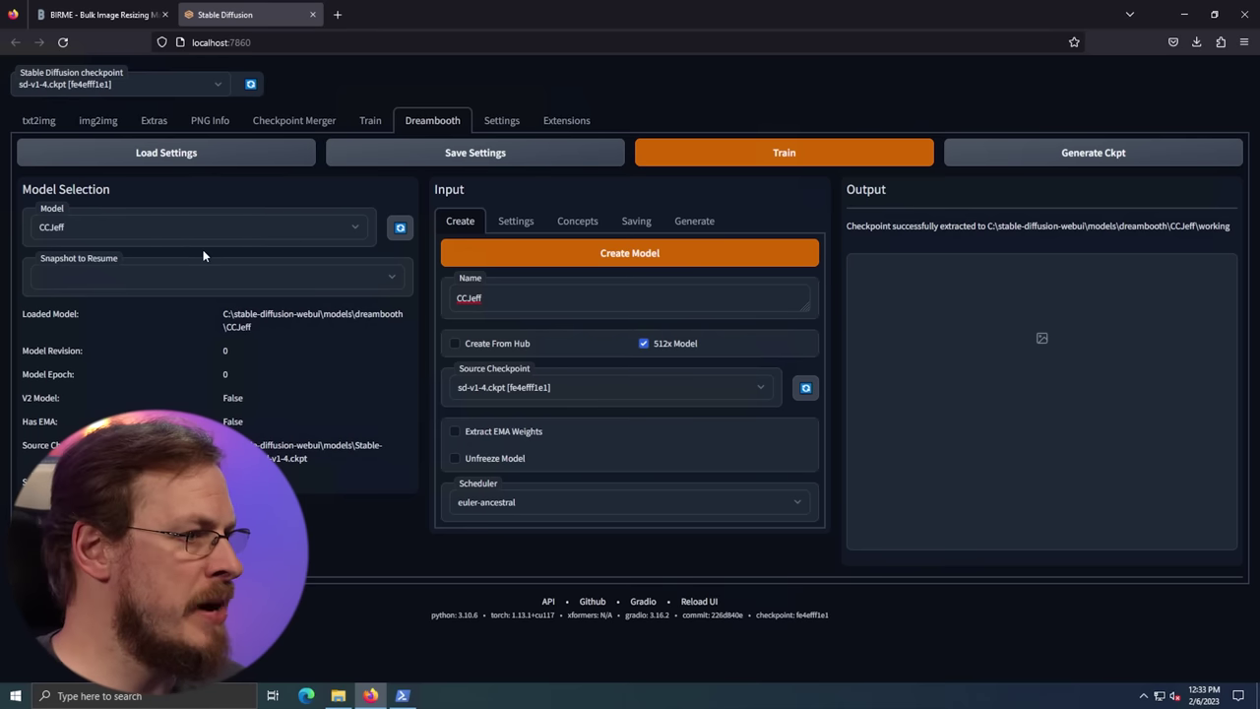
drag(120, 187, 14, 189)
click(147, 188)
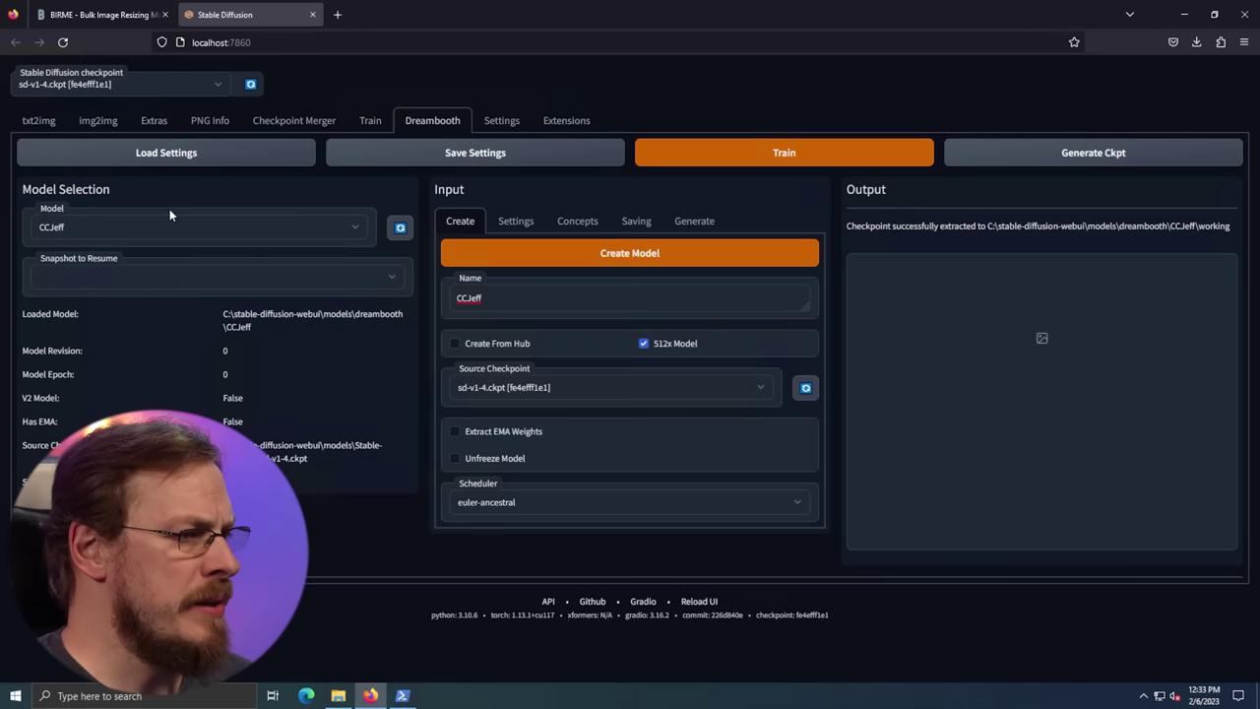
click(516, 221)
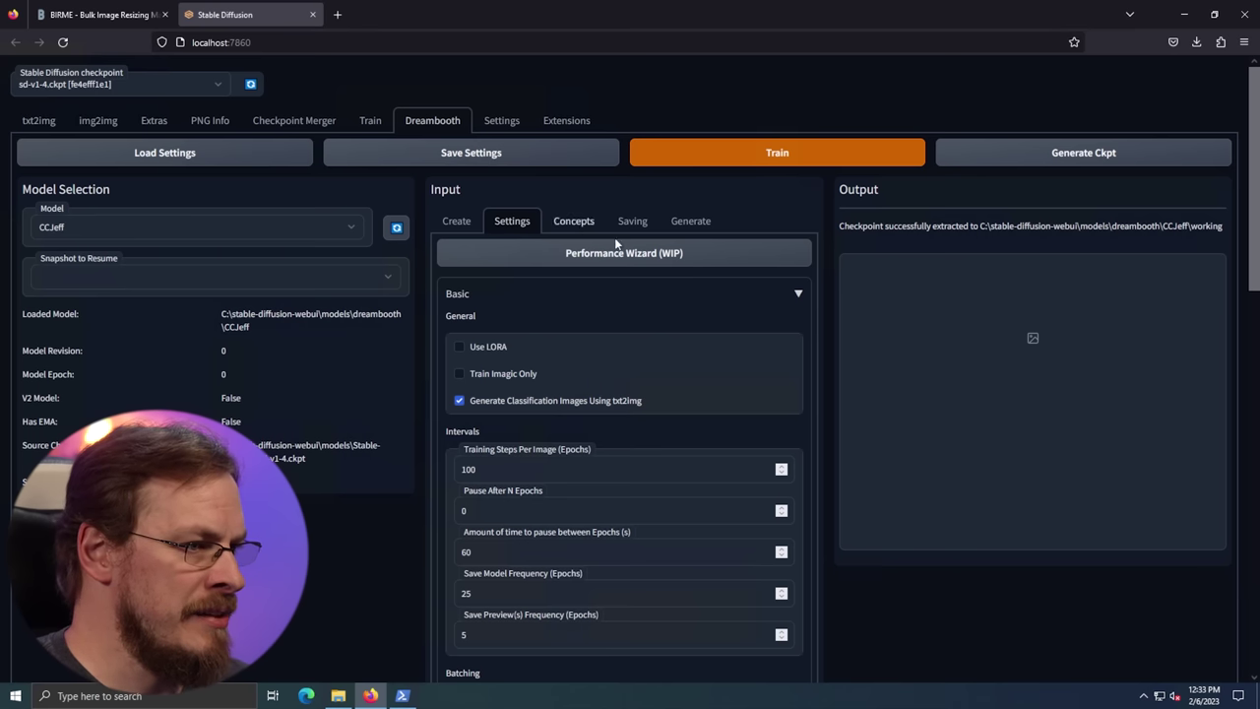
click(630, 258)
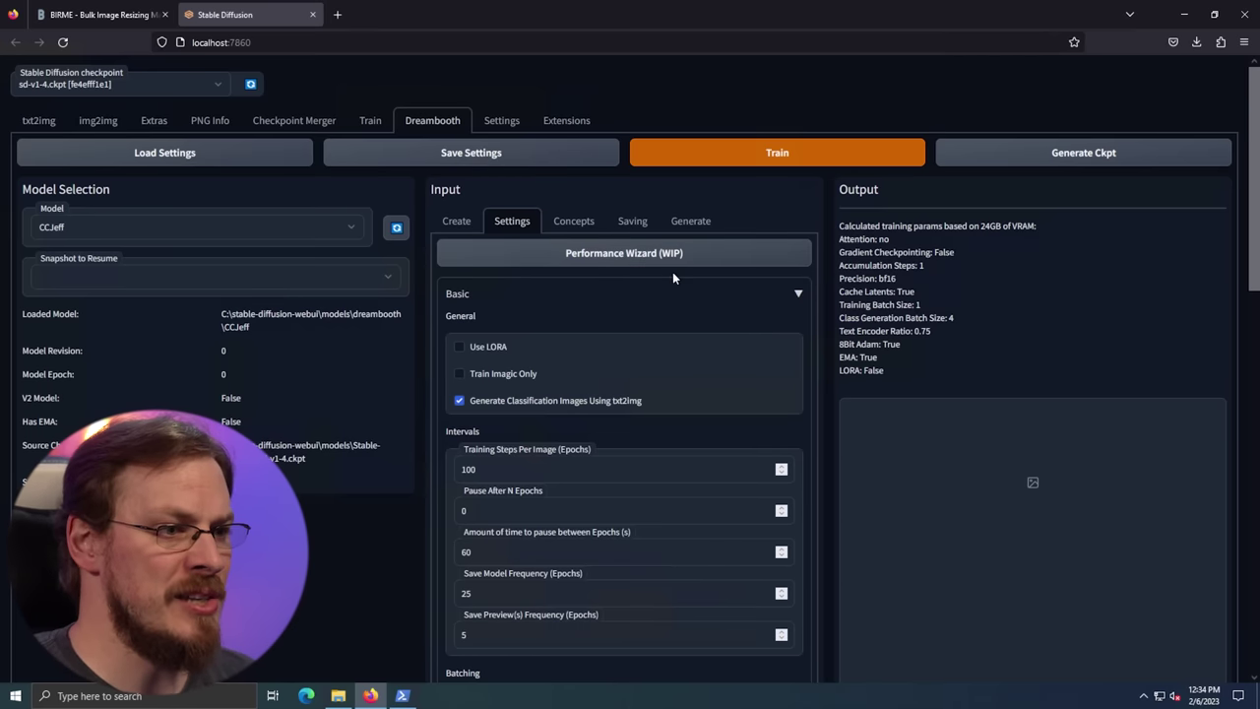
drag(1043, 227, 838, 226)
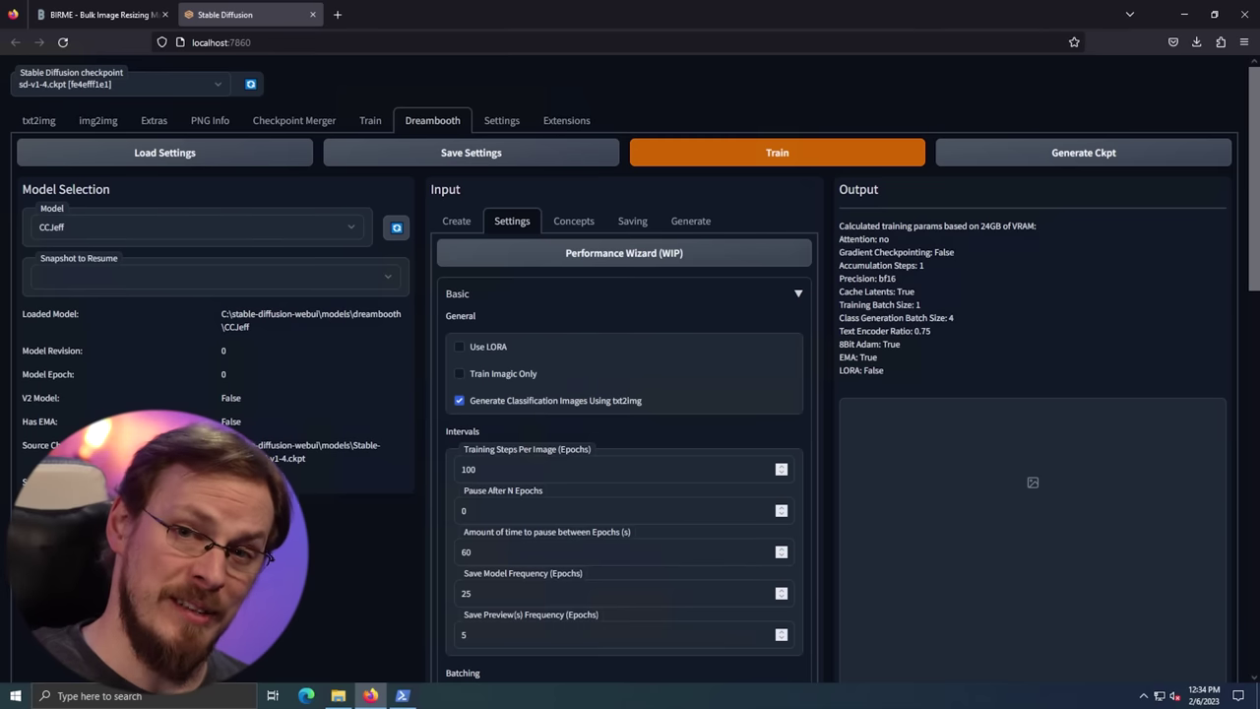
click(571, 232)
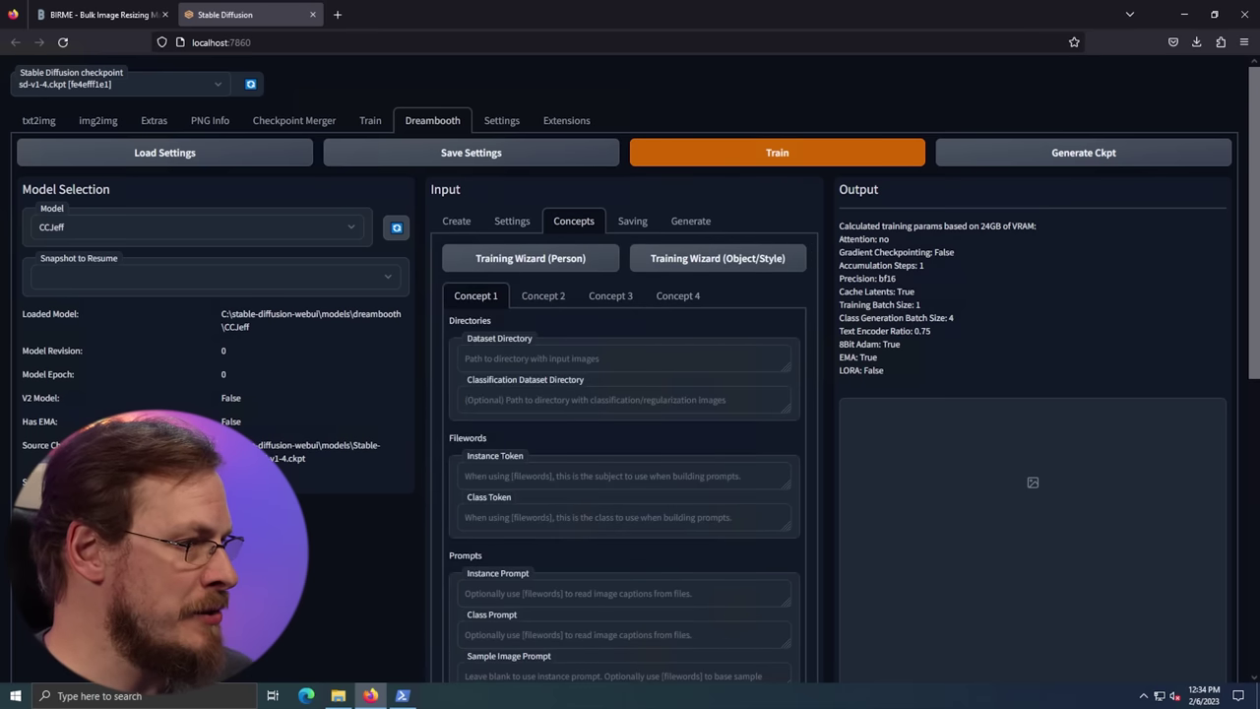
Paste Z:\Backups\JeffAI as Concept 1's dataset directory
click(465, 359)
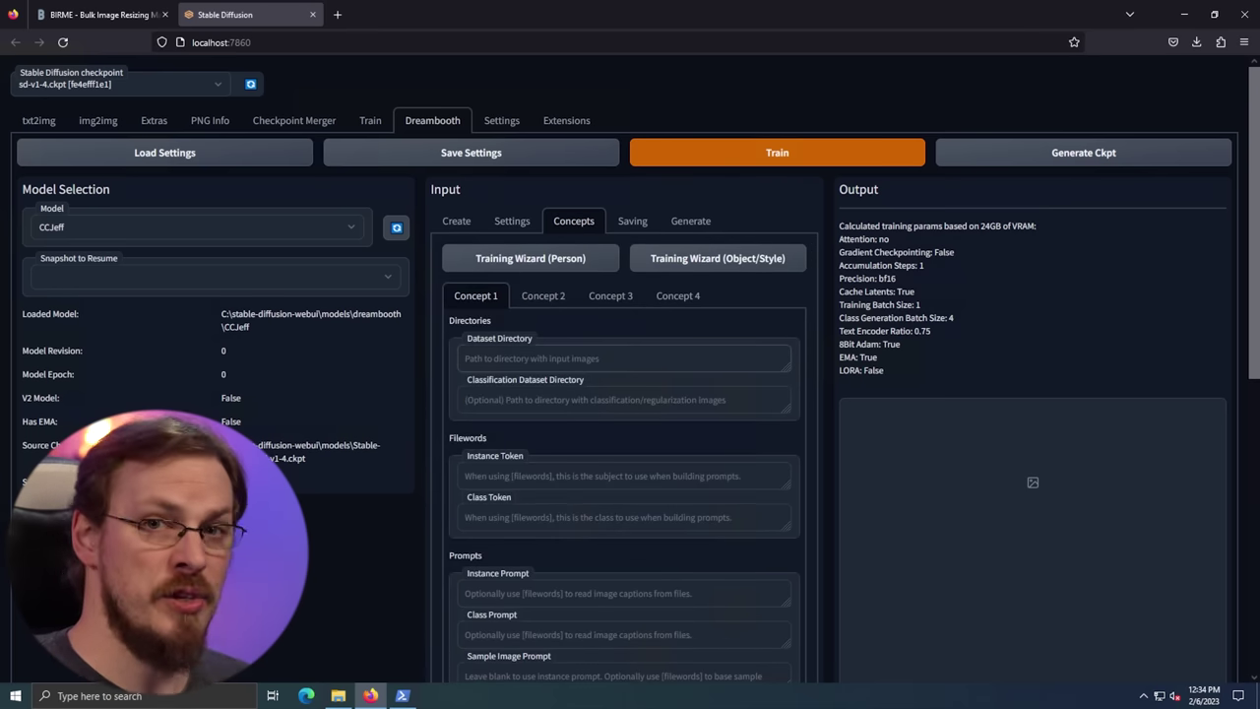
text(Z:\Backups\JeffAI)
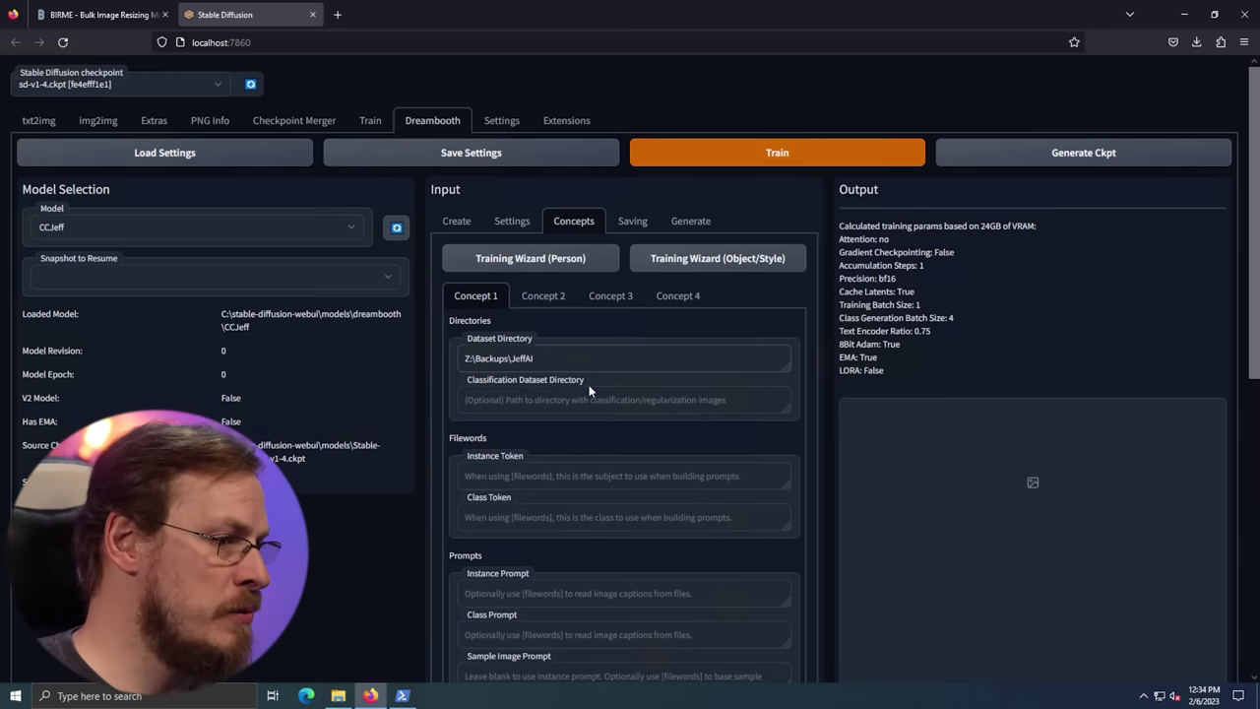
scroll(573, 430, down, 2)
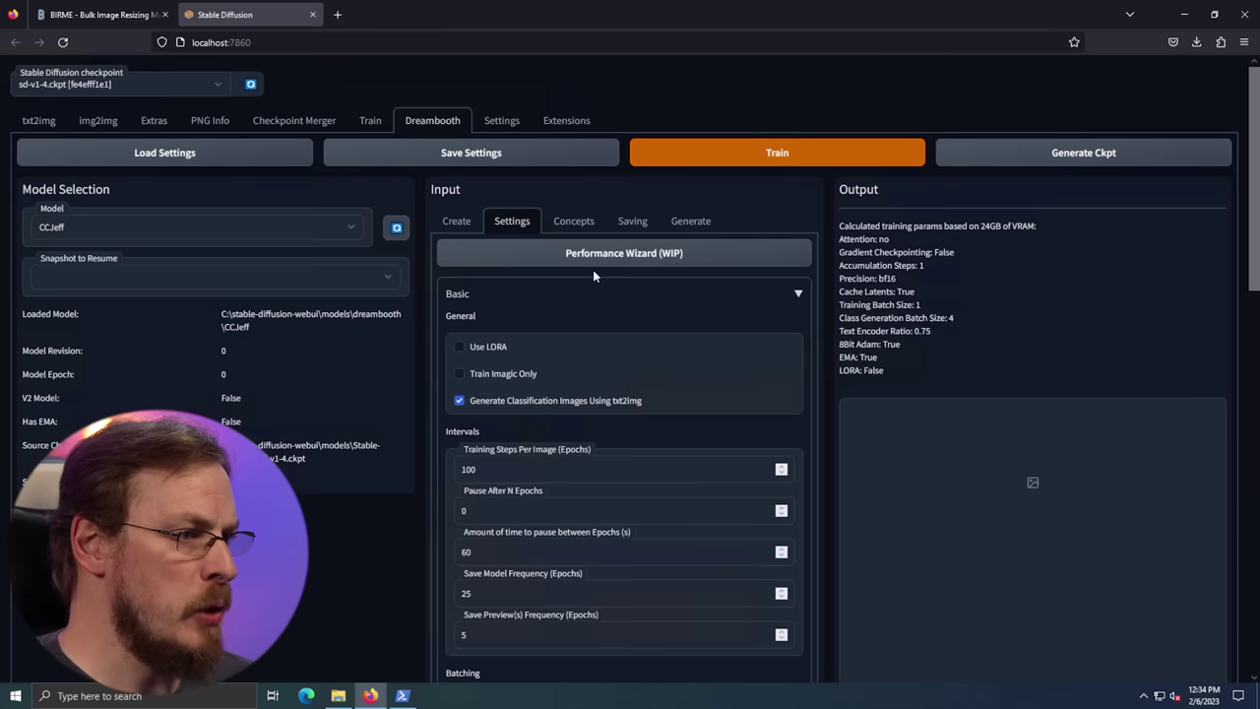
click(580, 226)
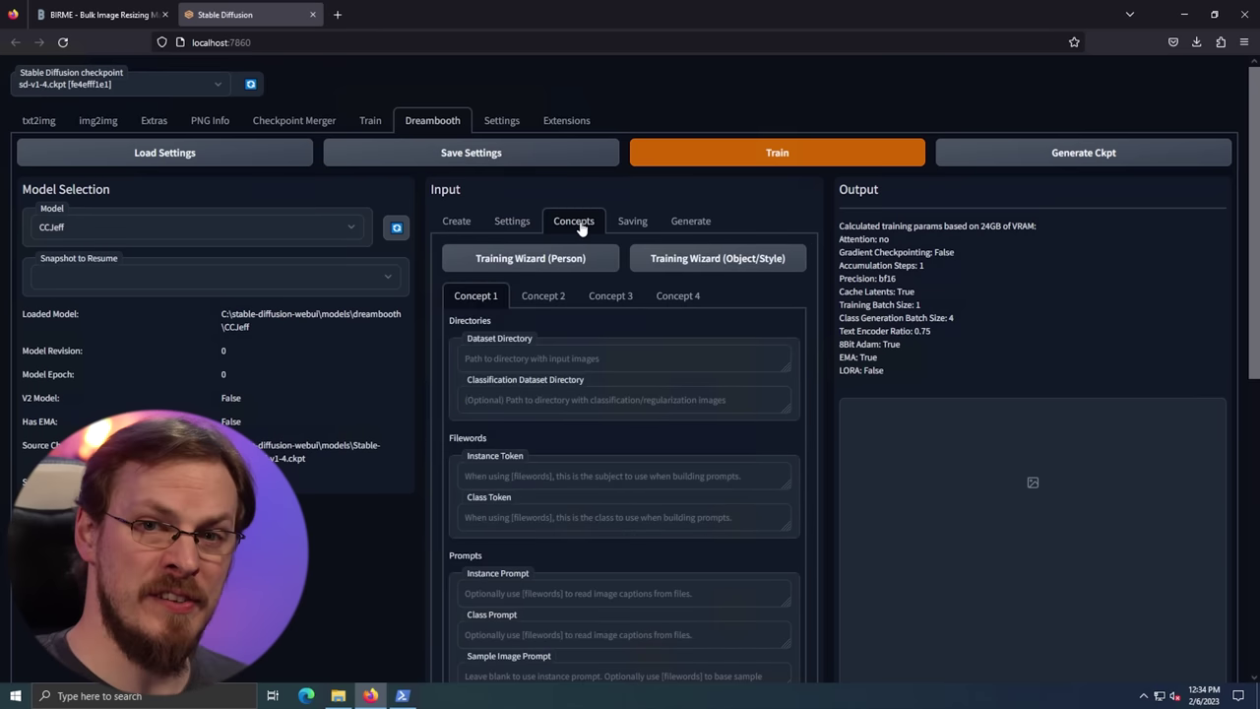
click(523, 358)
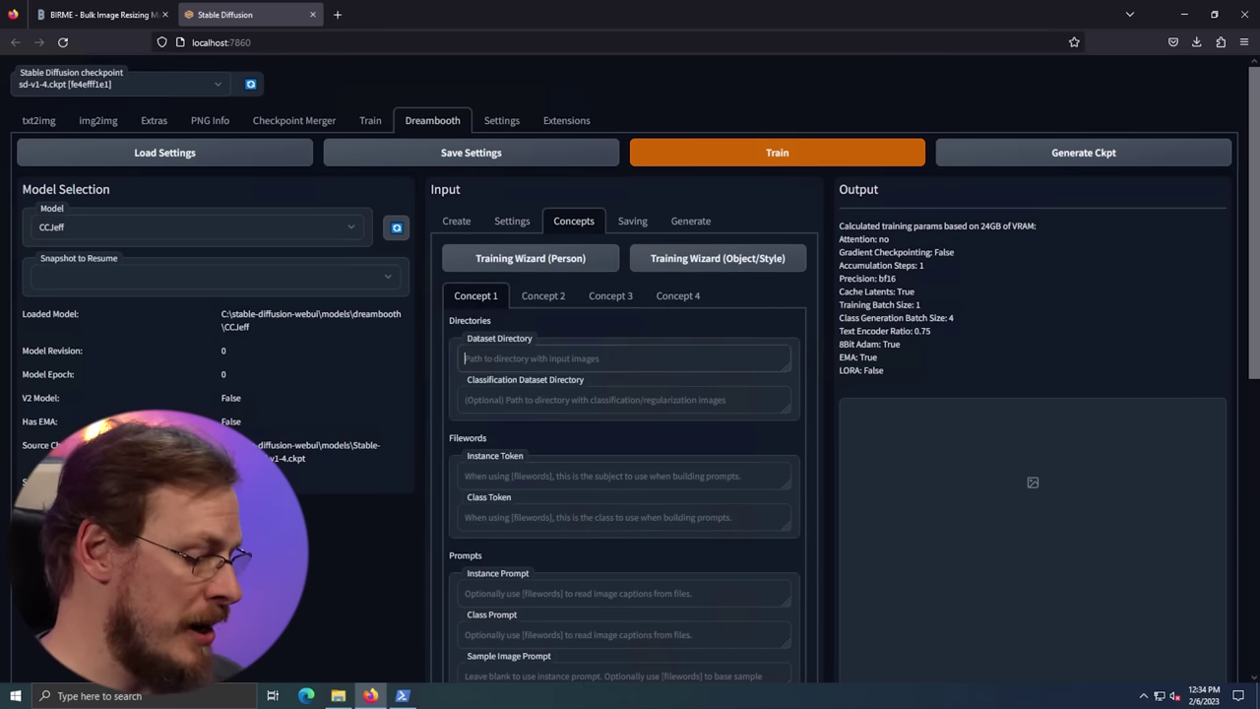
text(Z:\Backups\JeffAI)
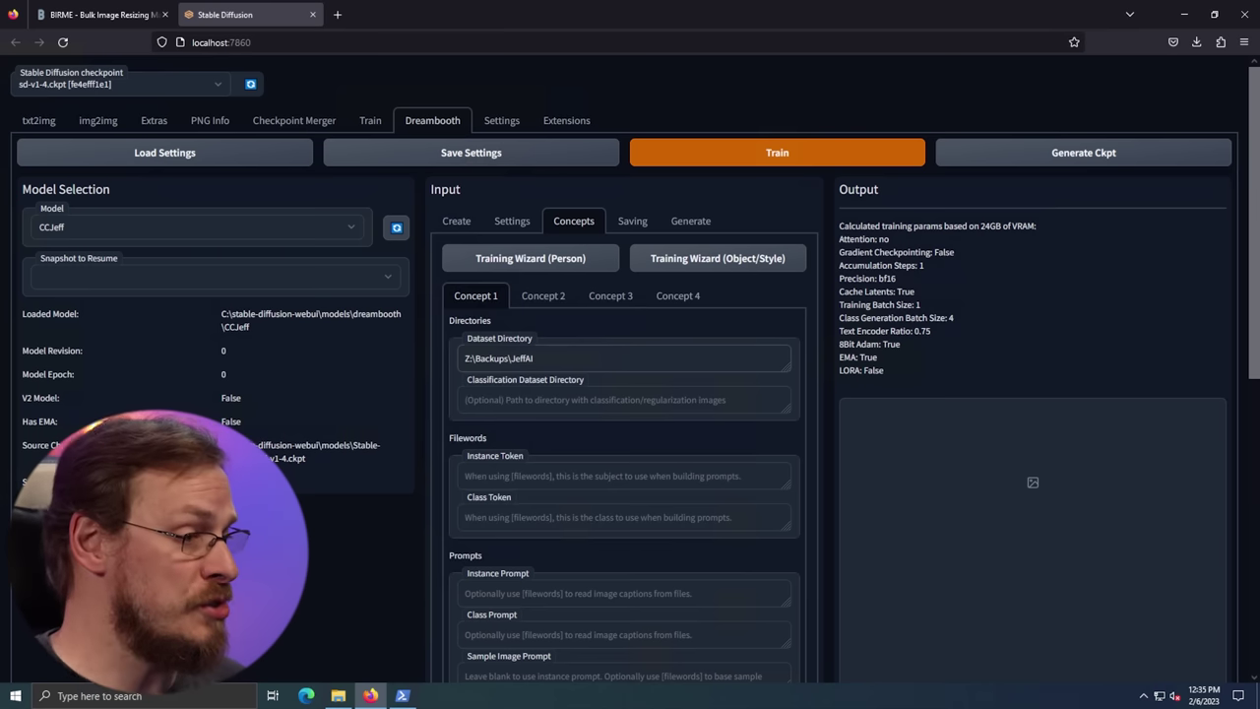
Enter CCJeff as Concept 1's instance prompt
scroll(509, 351, down, 3)
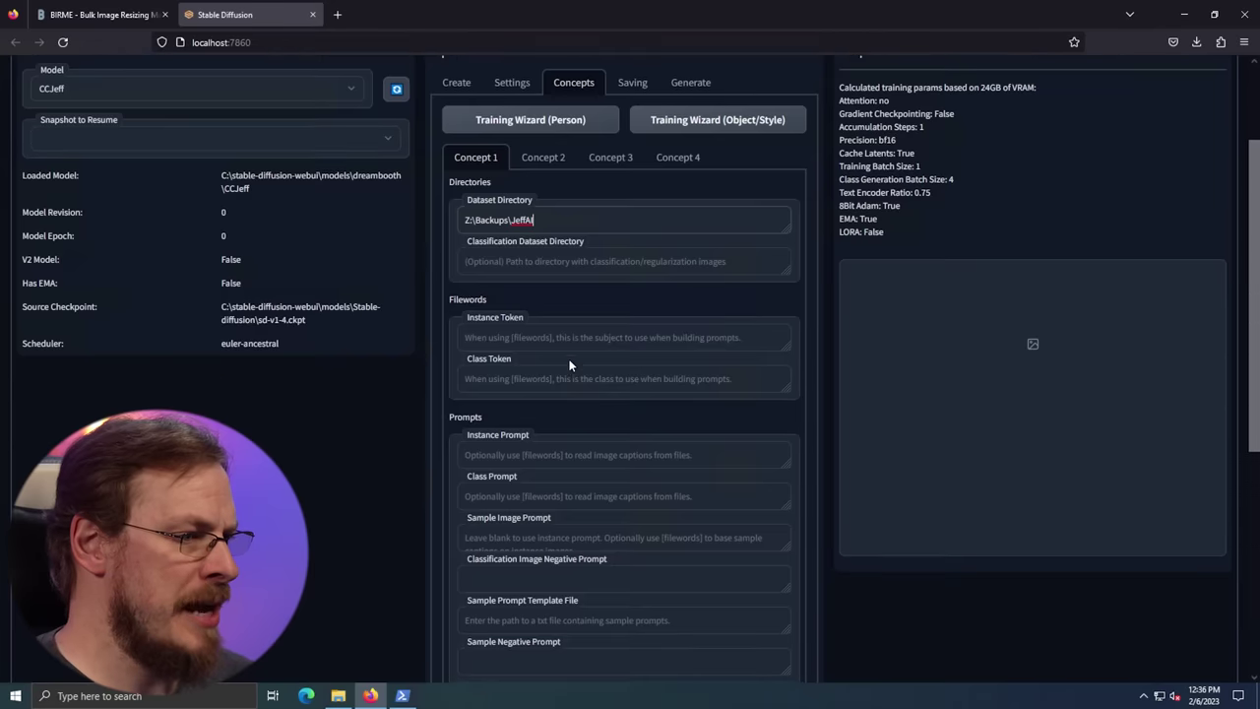
drag(510, 351, 431, 354)
click(529, 380)
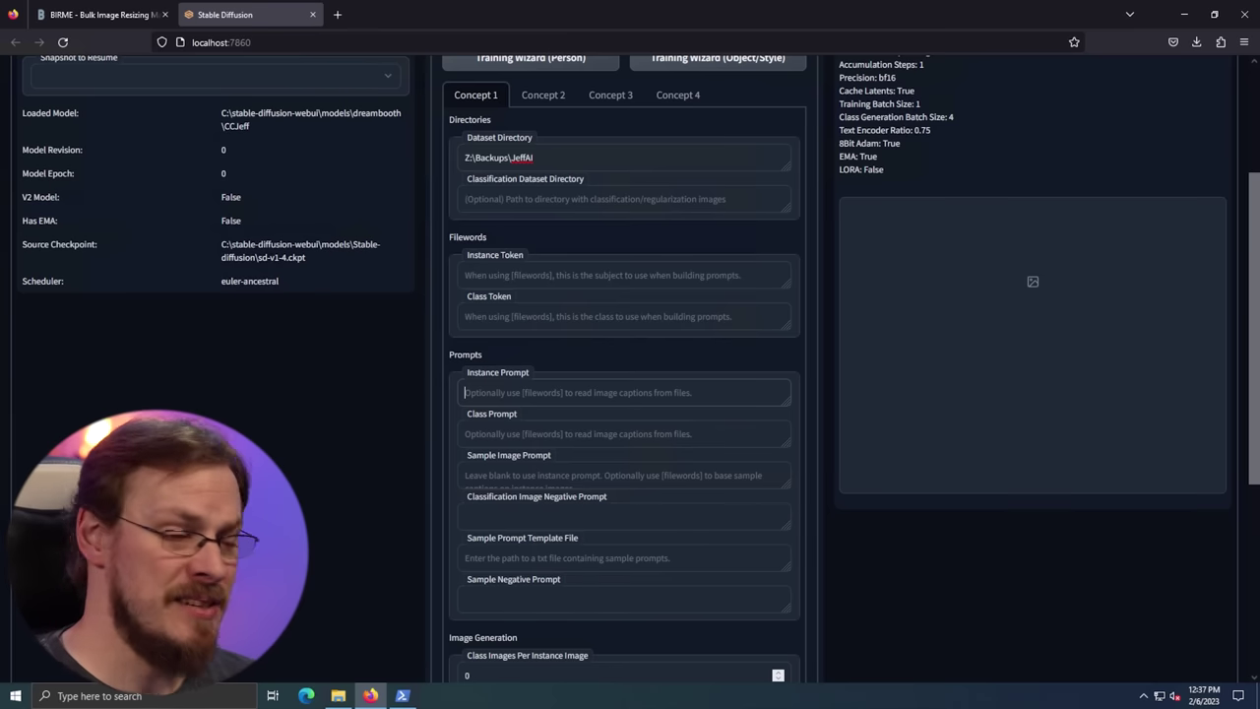
text(CCJeff)
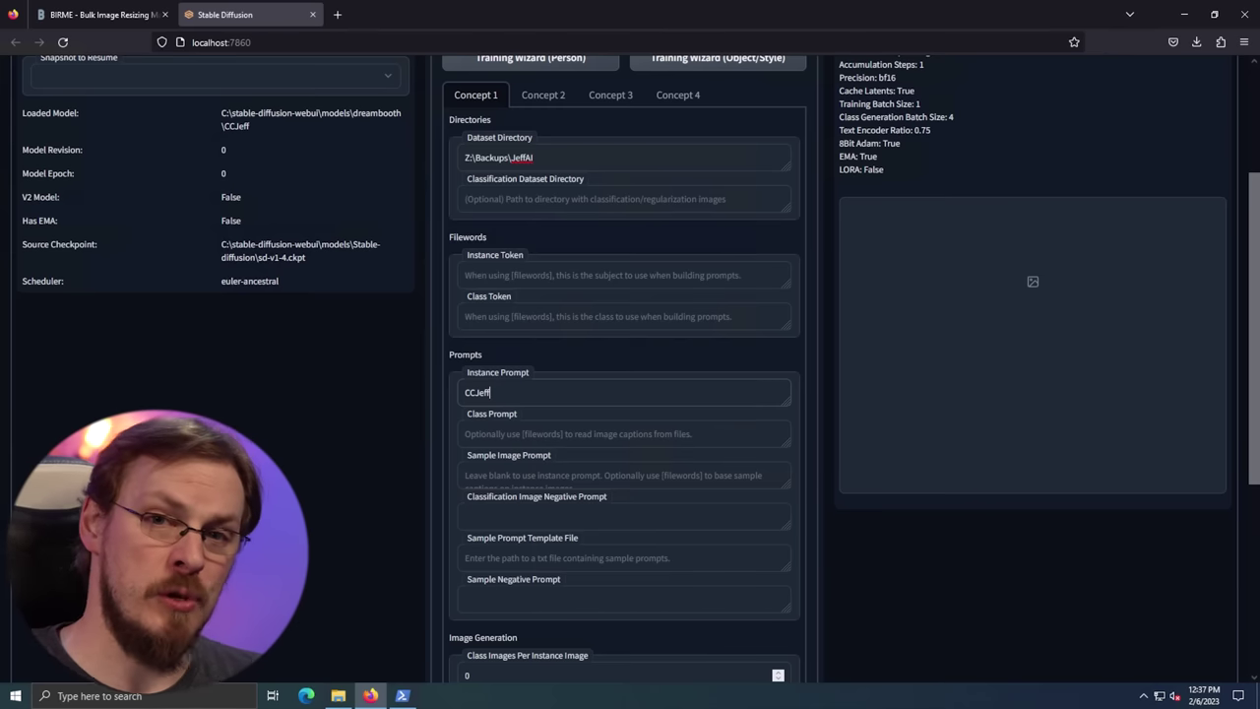
Prefix the instance prompt to read 'Photo of CCJeff' and set the class prompt to 'Photo of a man'
click(465, 392)
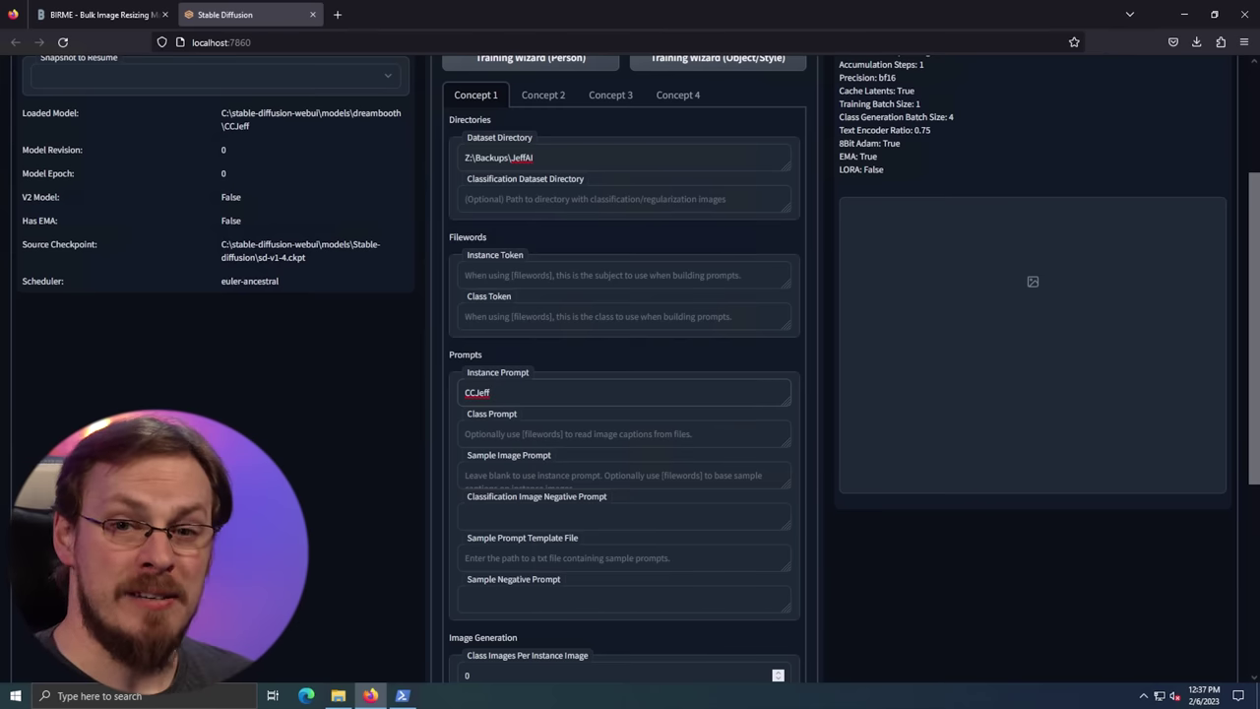
text(Photo of)
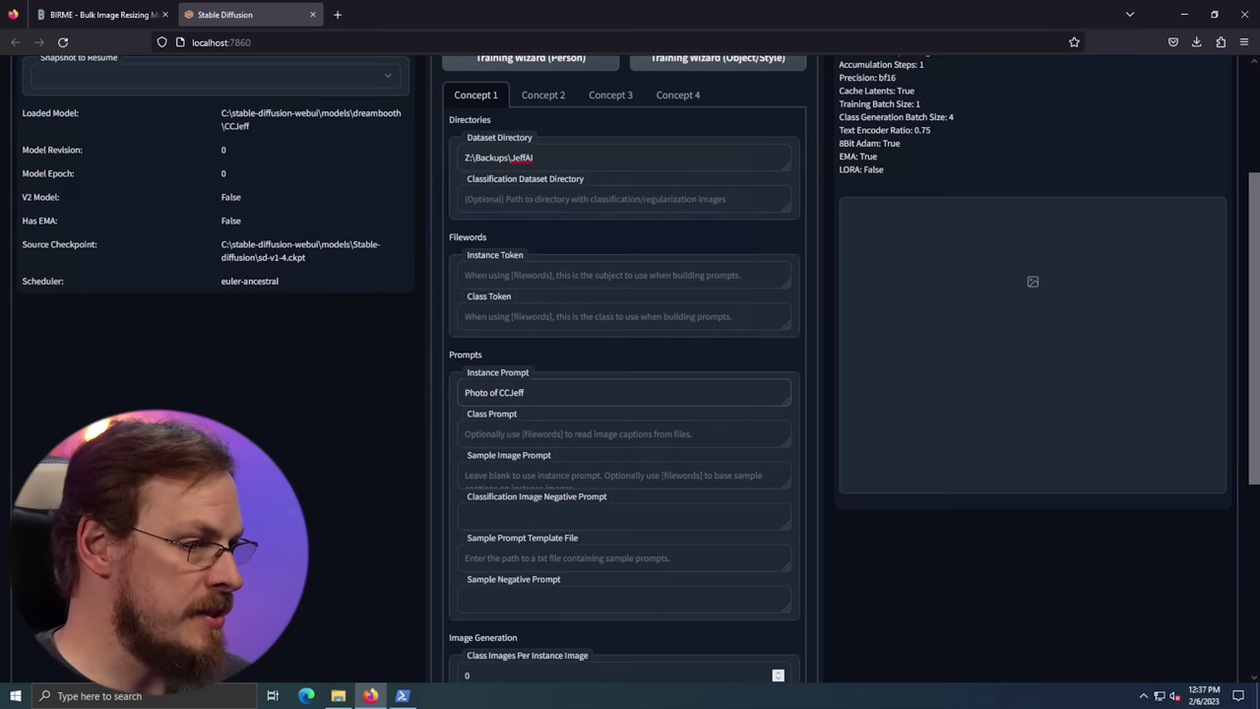
click(525, 431)
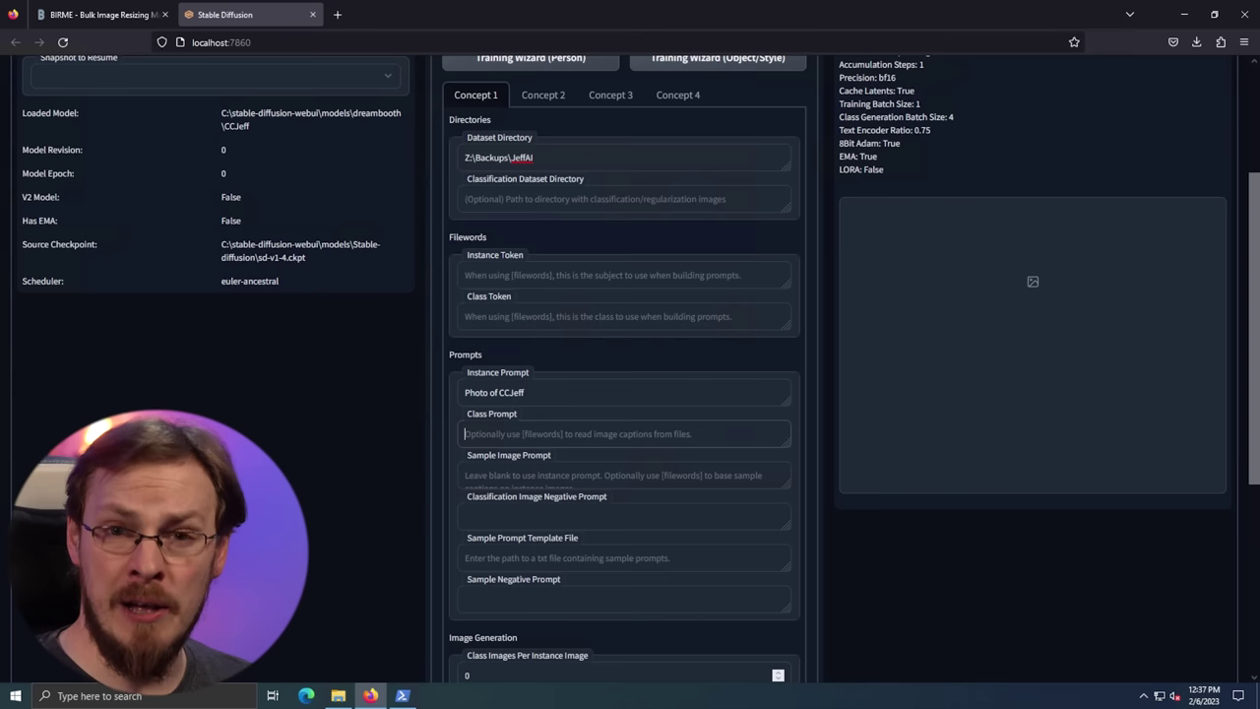
text(Ph)
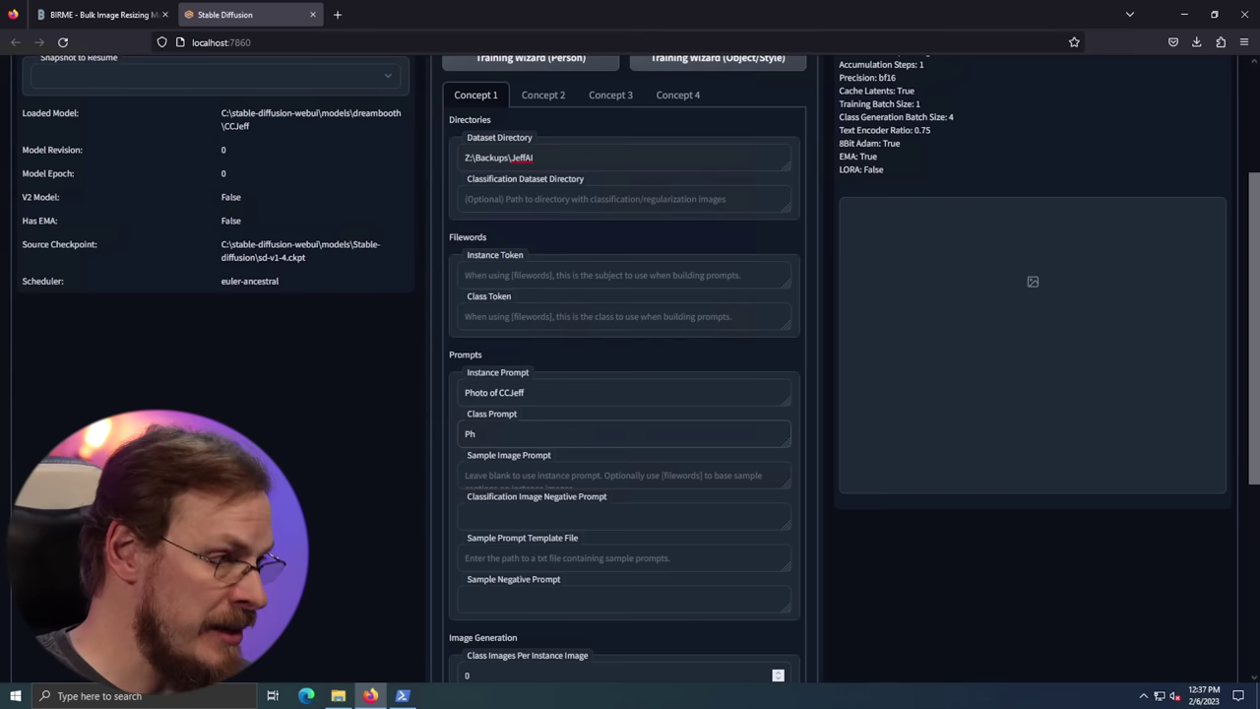
text(oto of a man)
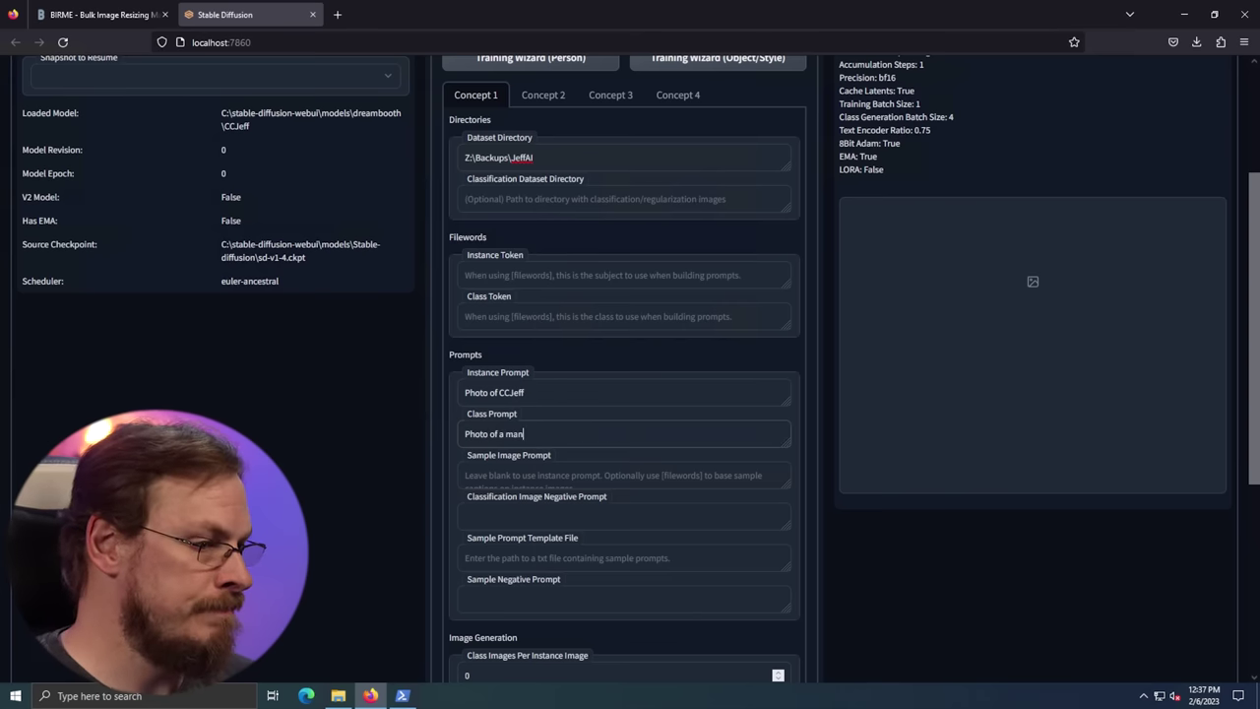
scroll(630, 374, down, 2)
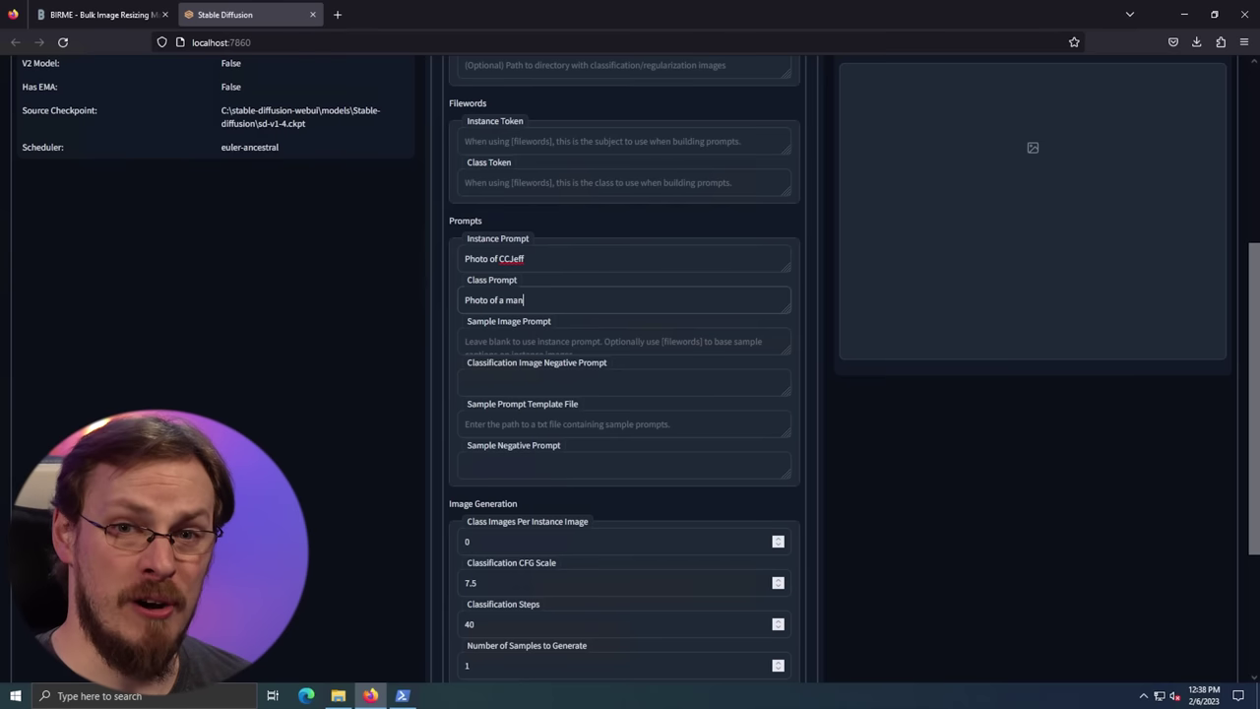
scroll(485, 273, up, 5)
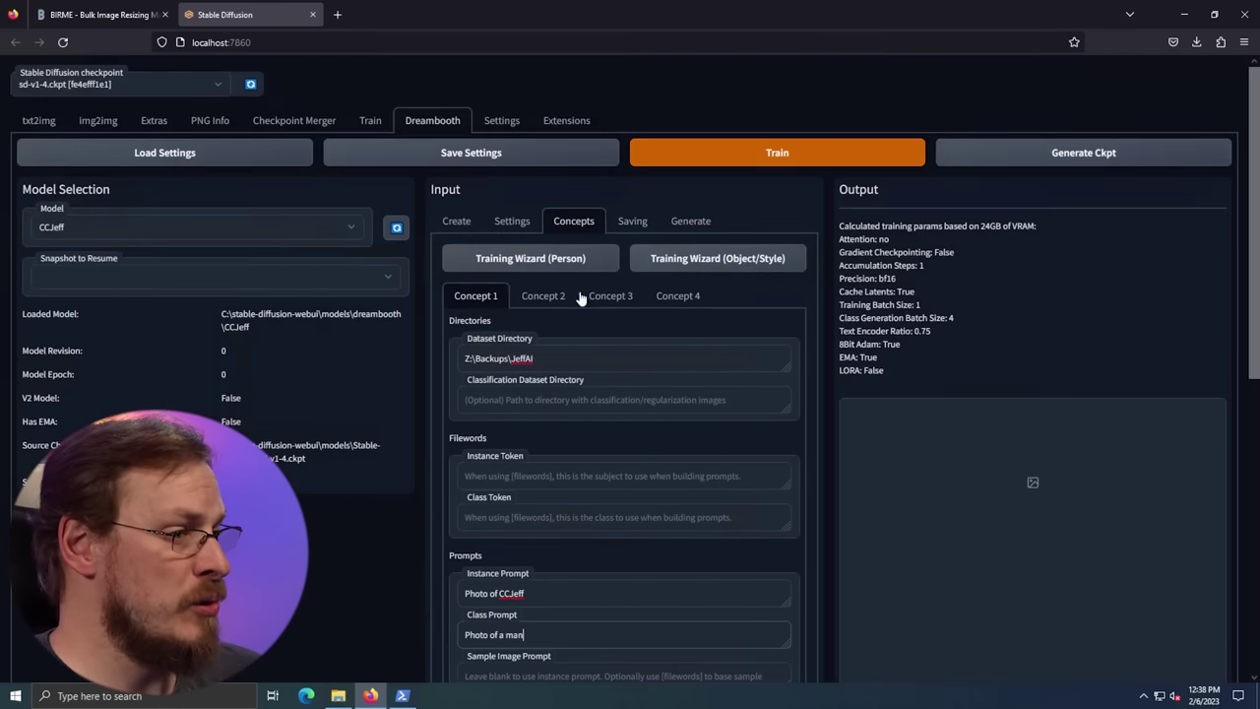
Apply the Person training wizard's 150 epochs, then train CCJeff to 1400 steps
click(522, 263)
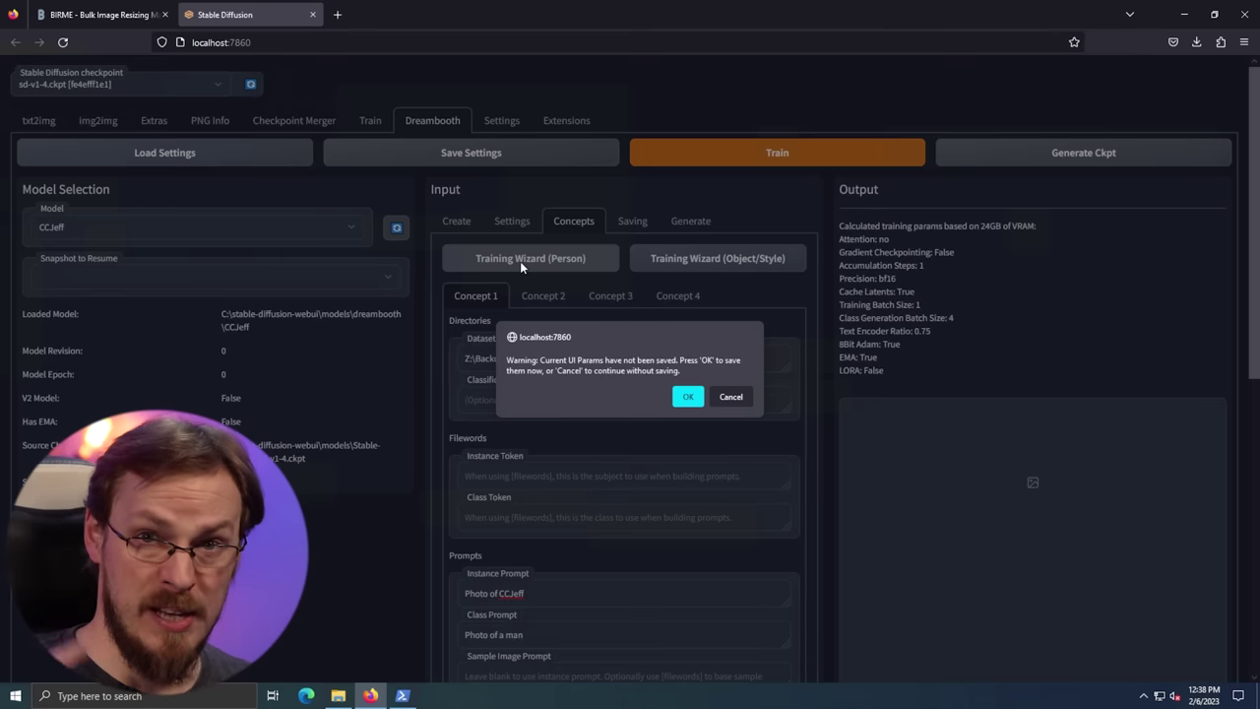
click(688, 396)
click(689, 417)
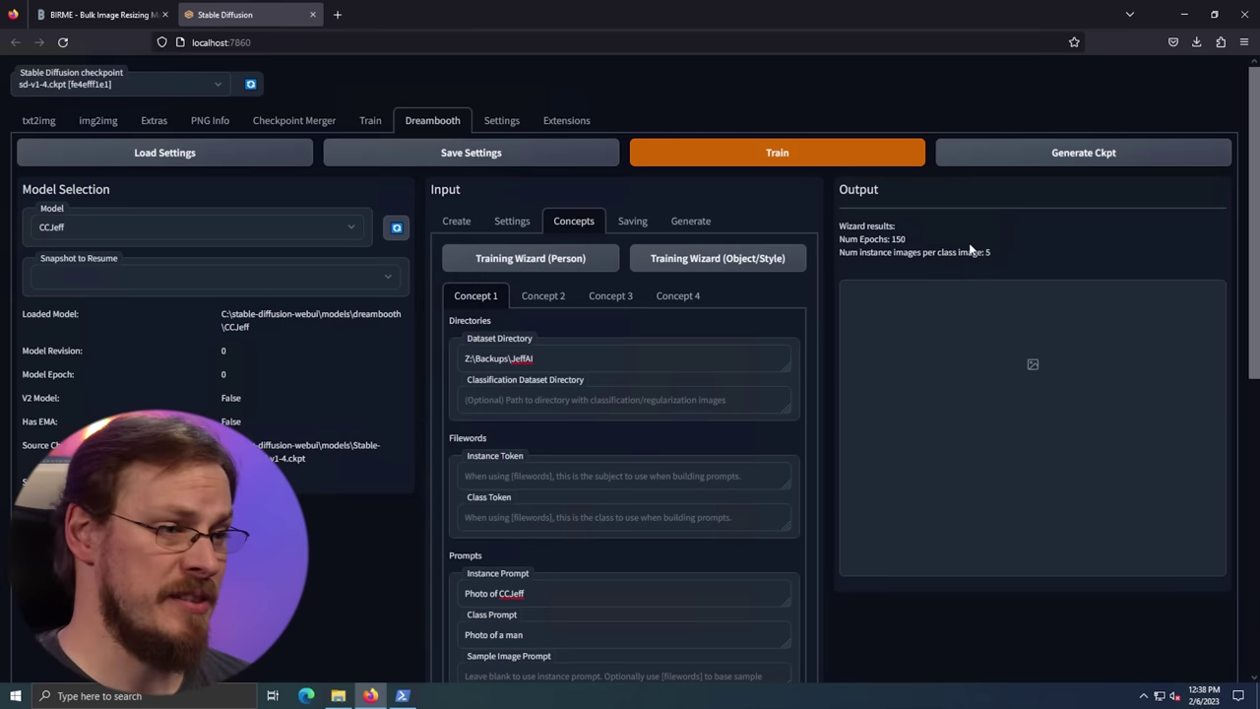
drag(998, 252, 968, 252)
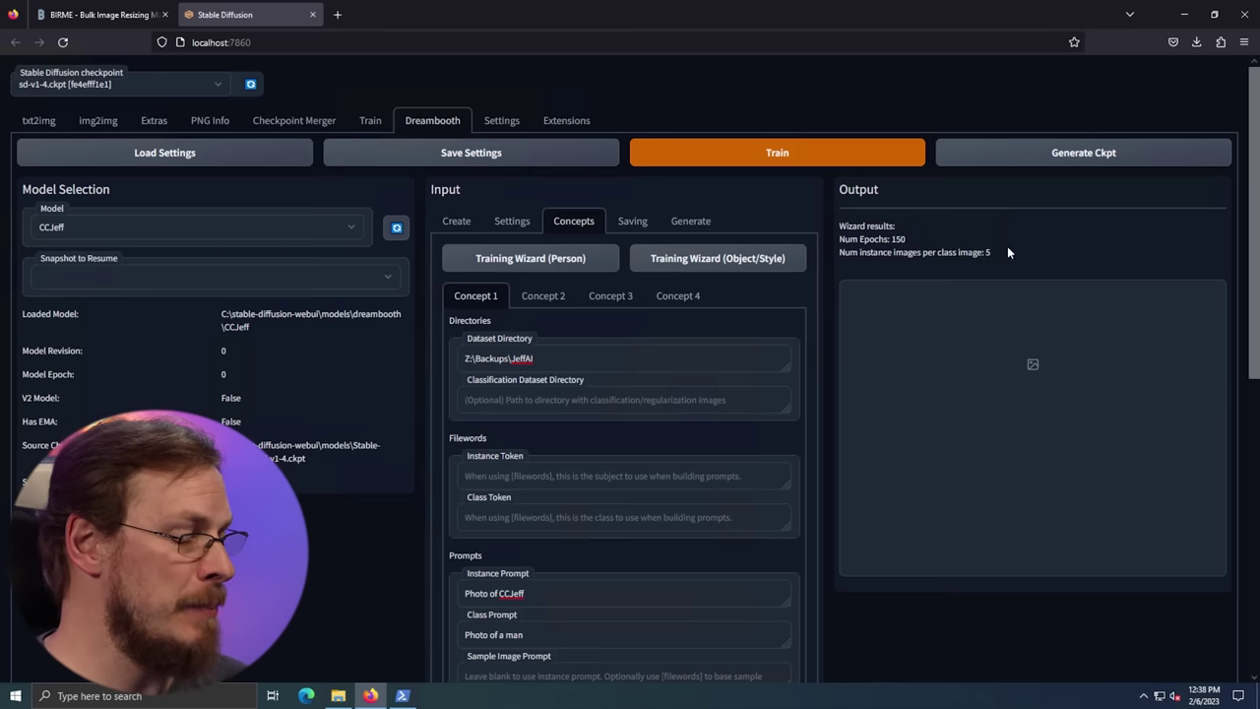
click(793, 161)
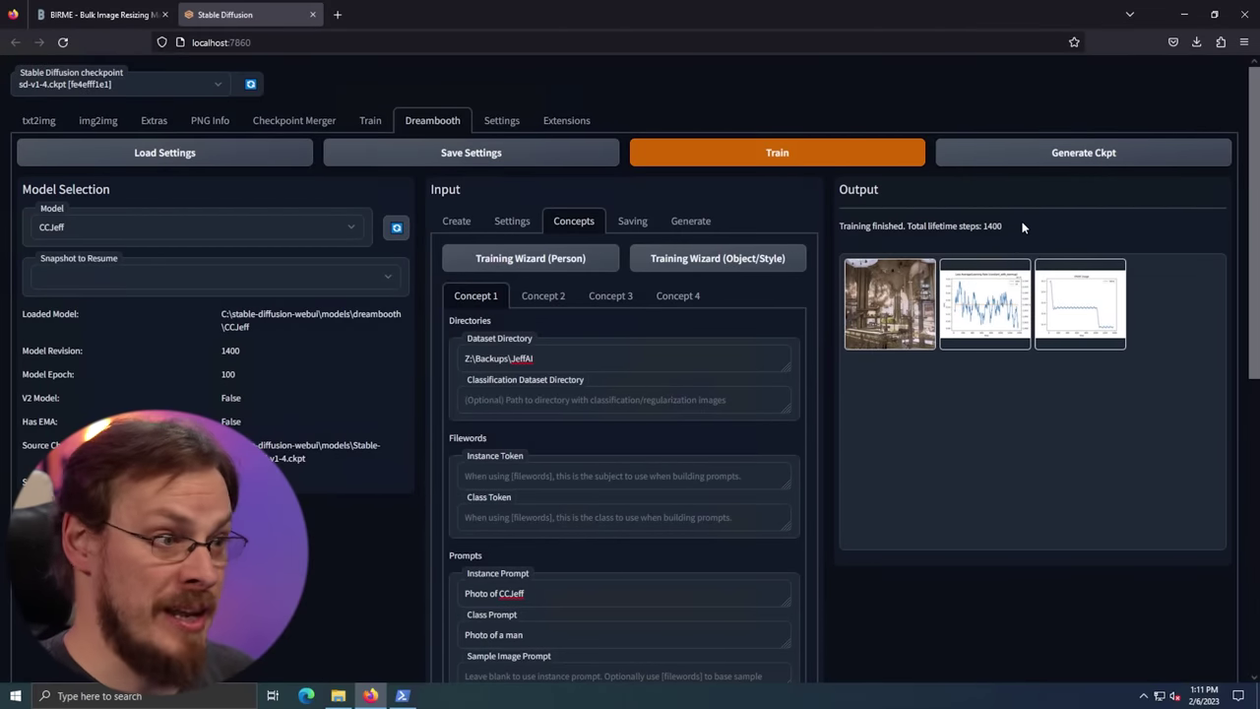
In txt2img, refresh the checkpoint list and load CCJeff_1400.ckpt
drag(1018, 225, 840, 238)
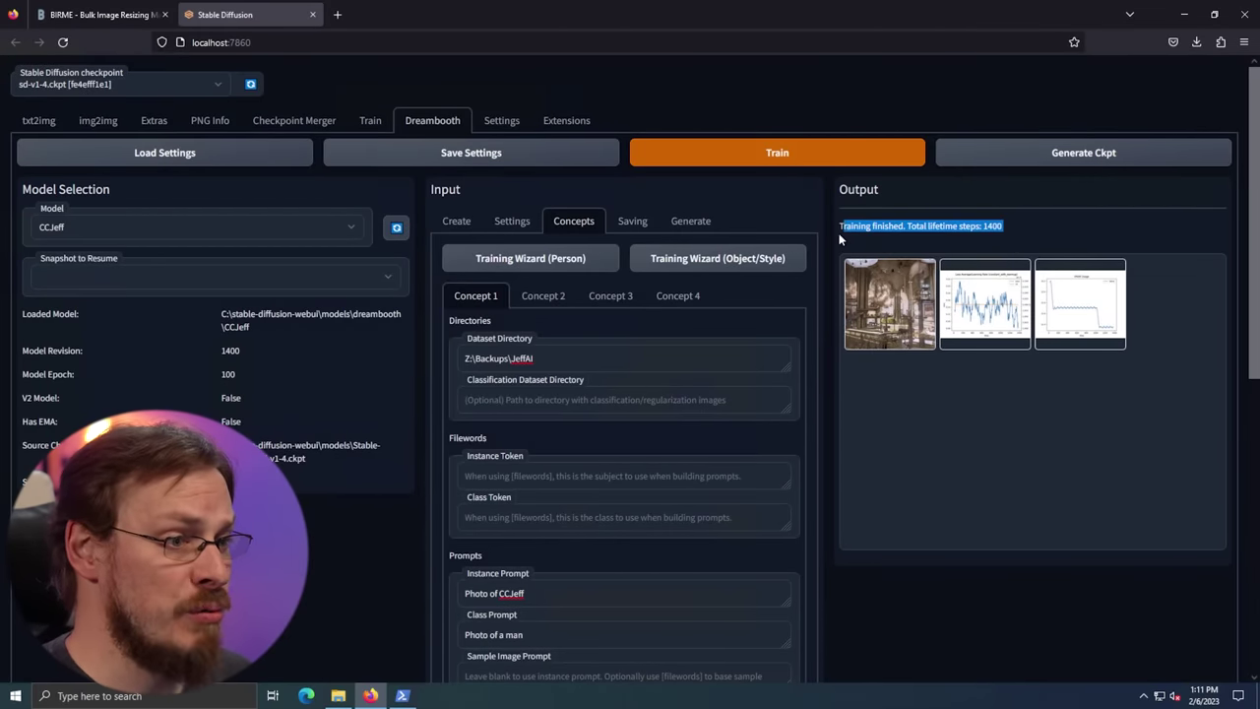
click(1053, 232)
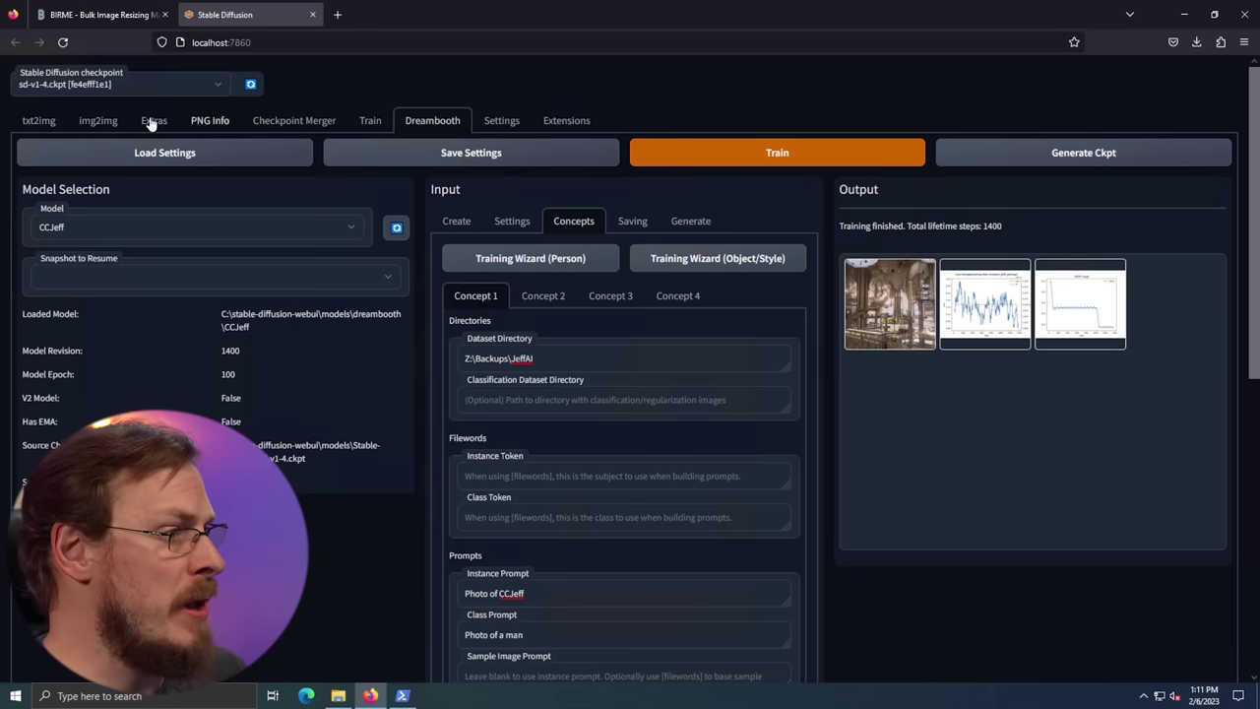
click(39, 123)
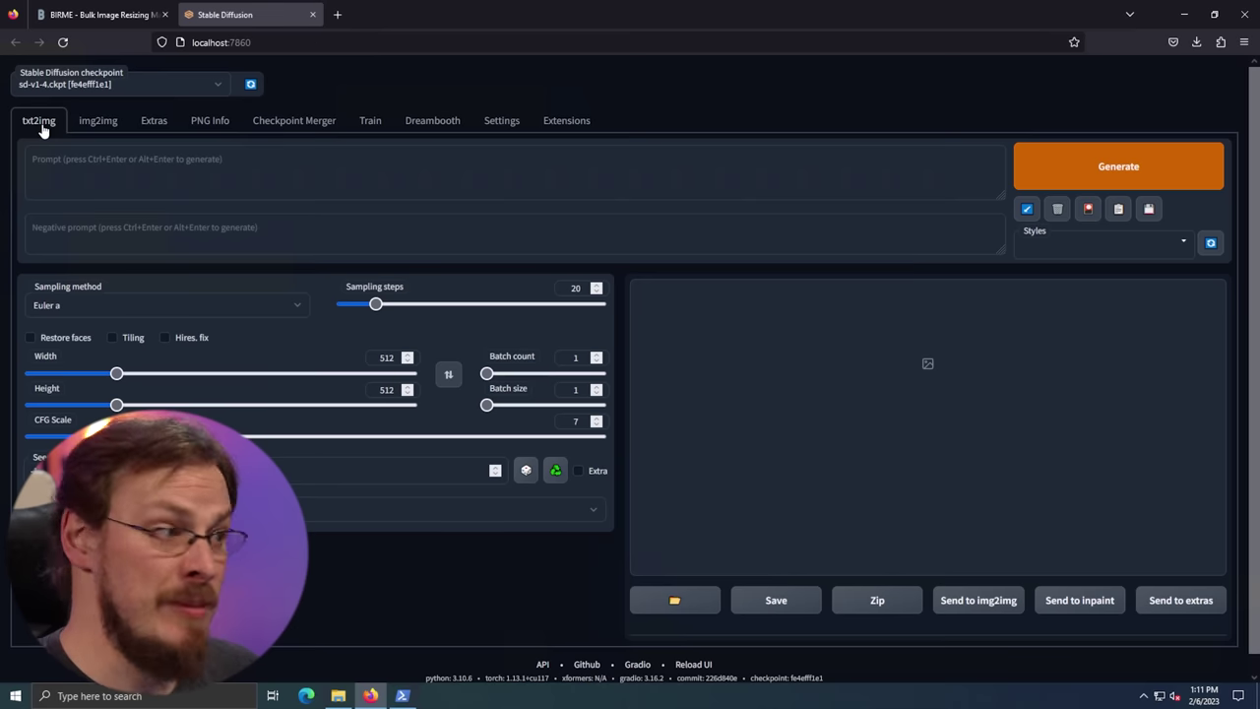
click(250, 84)
click(223, 84)
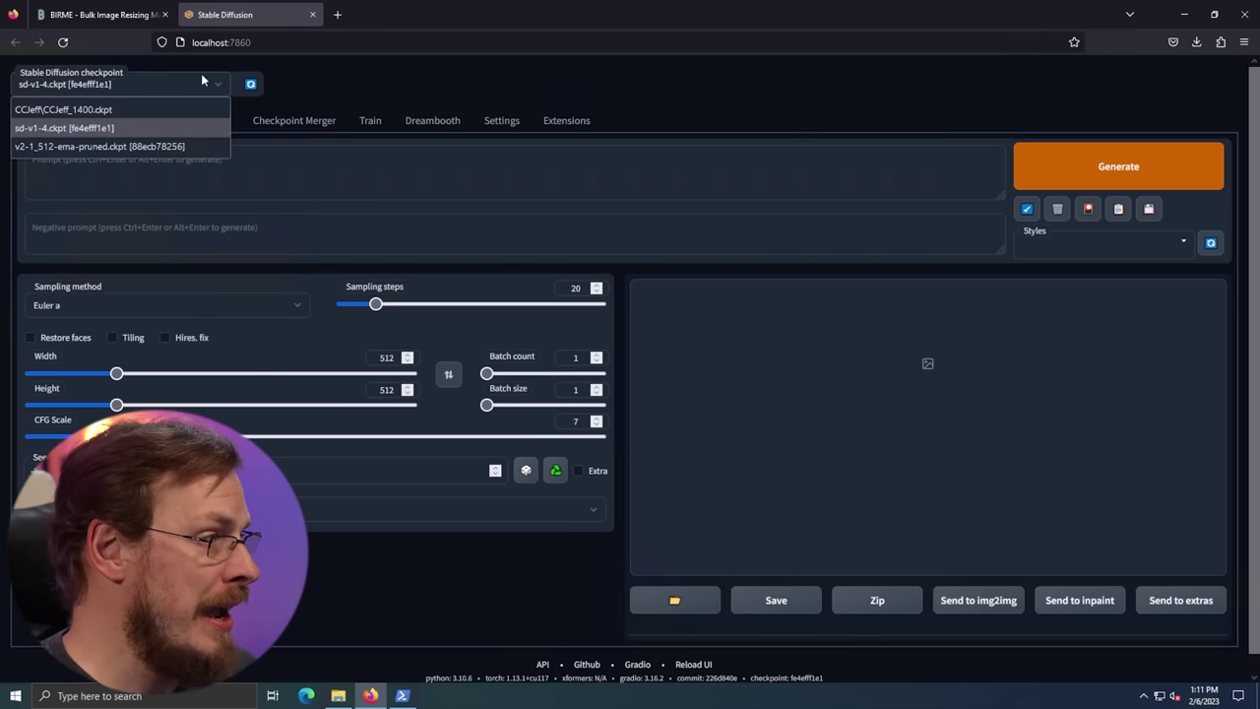
click(134, 108)
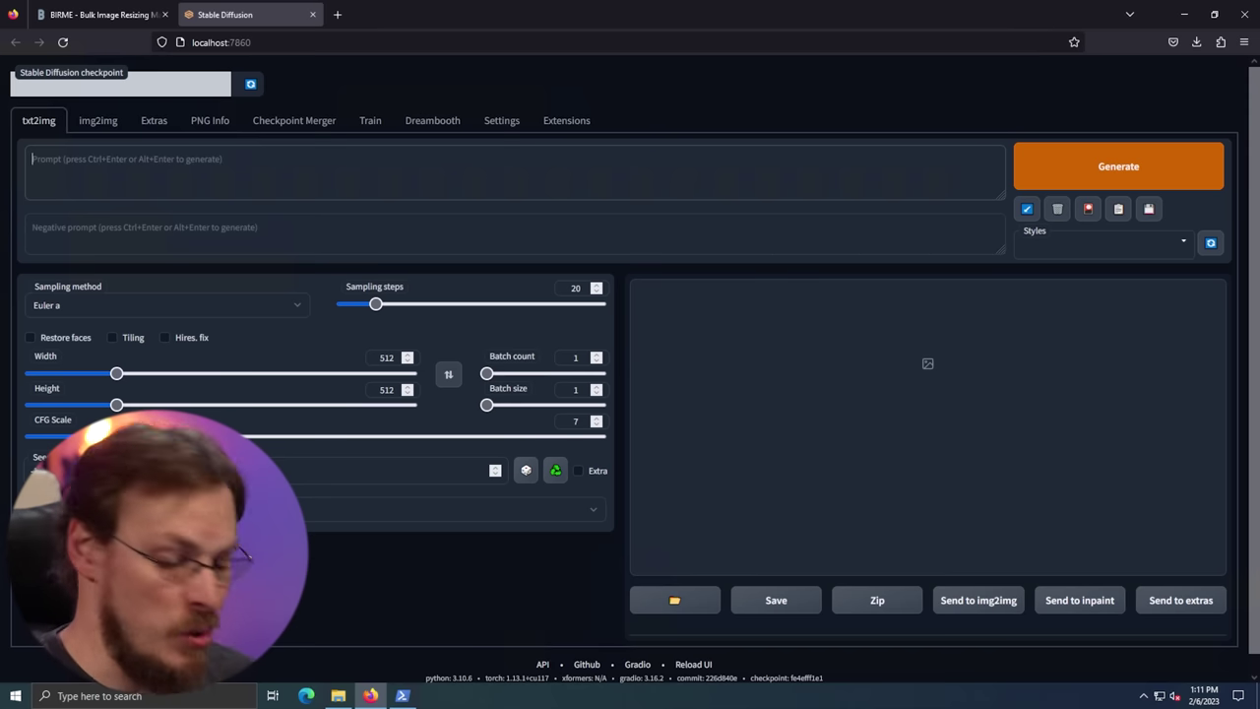
Generate a 'Photo of CCJeff' portrait and view it enlarged
text(Photo of)
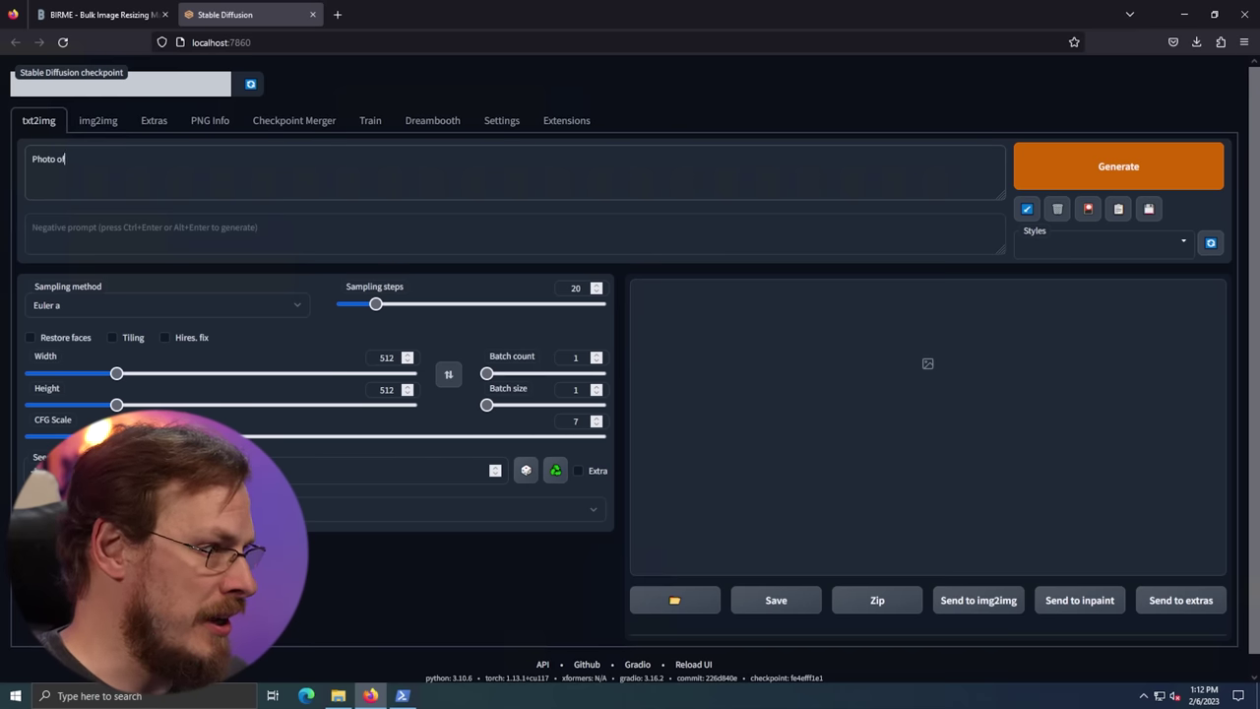
text( CCJeff)
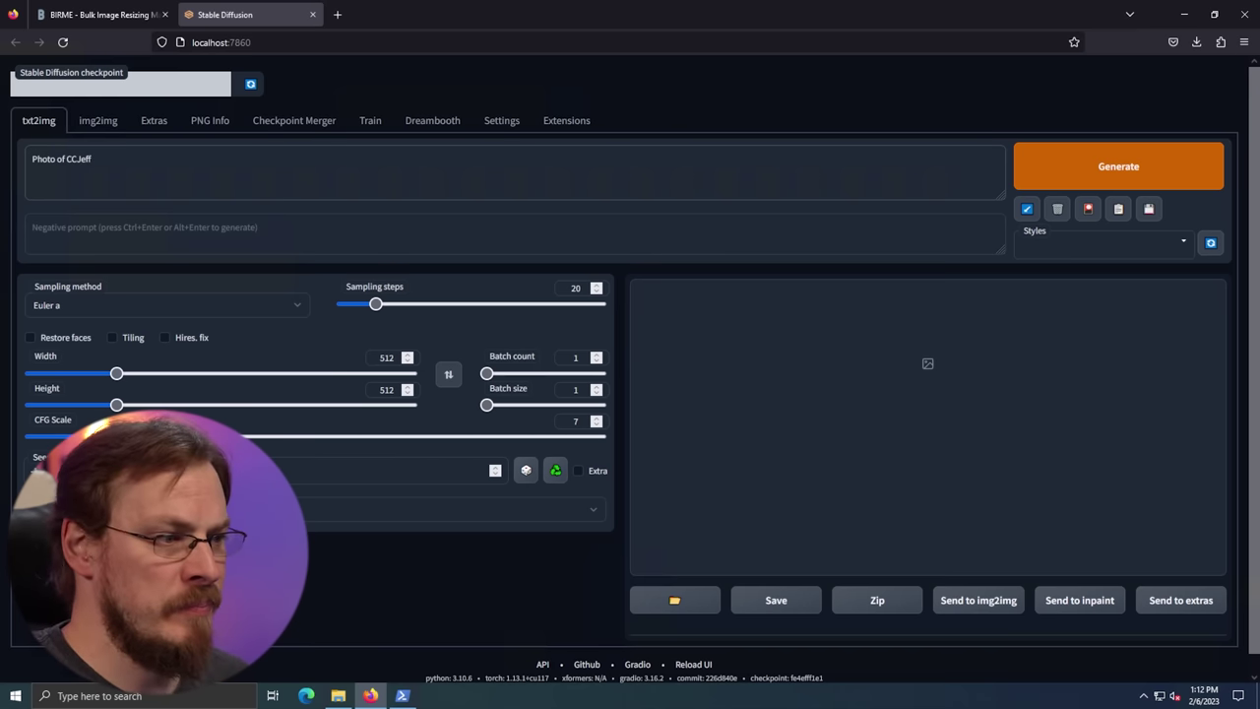
key(ctrl+Return)
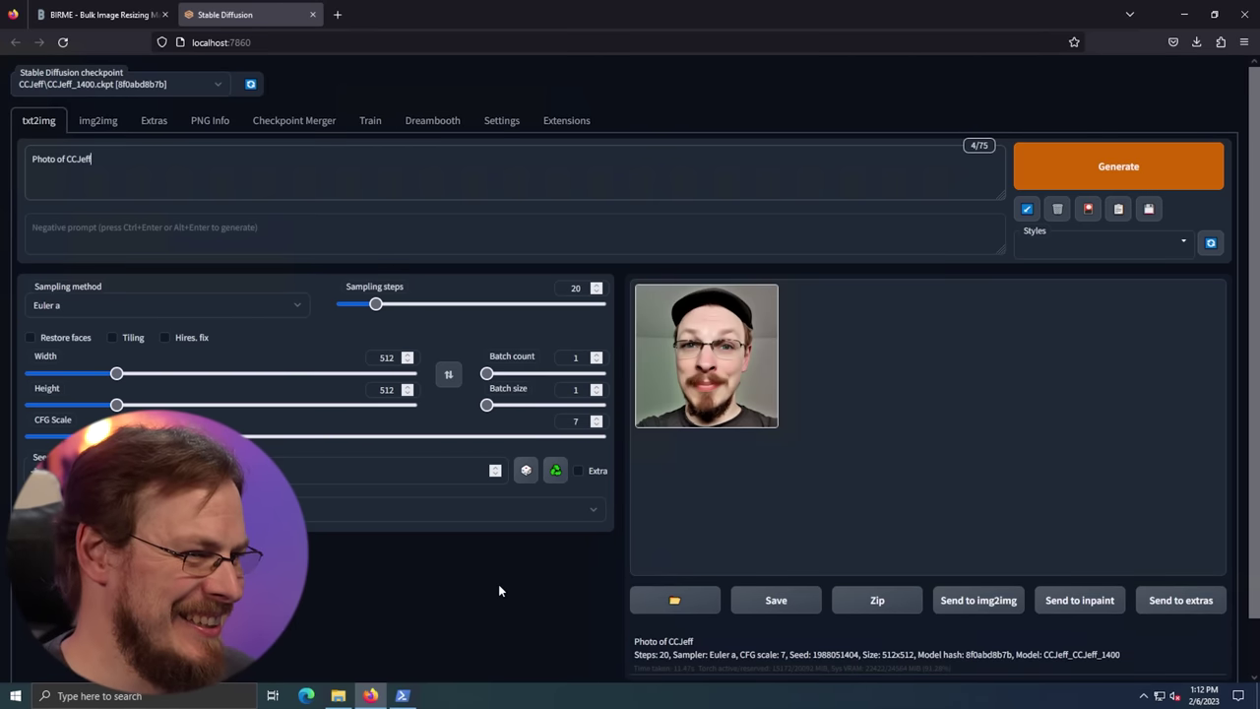
click(733, 394)
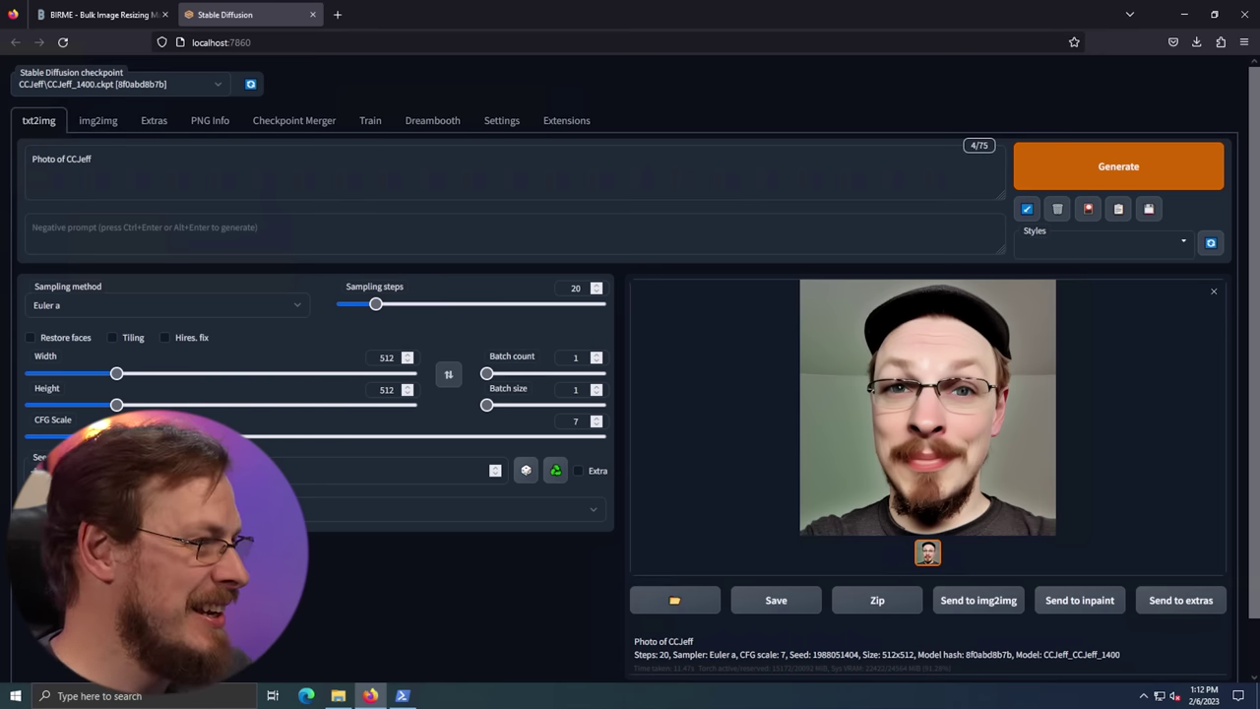
click(384, 172)
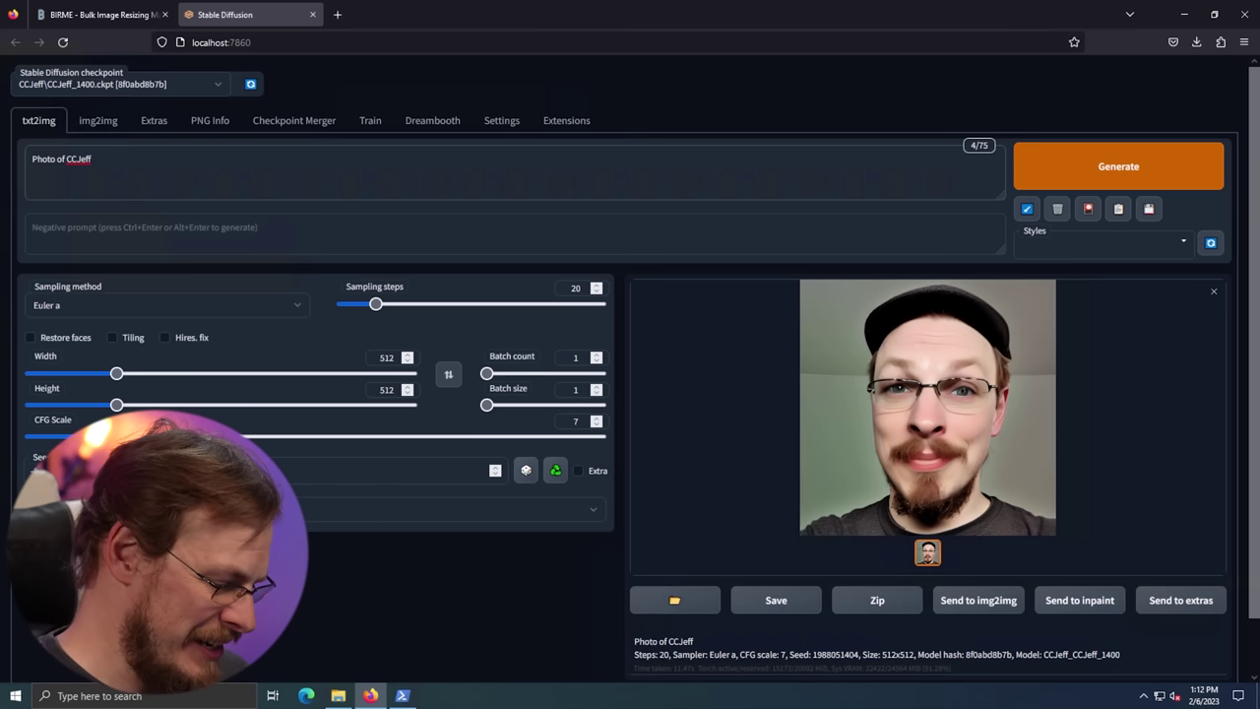
Replace the prompt with 'CCJeff Cyberpunk' and generate a portrait
key(ctrl+a)
key(BackSpace)
text(CC.J)
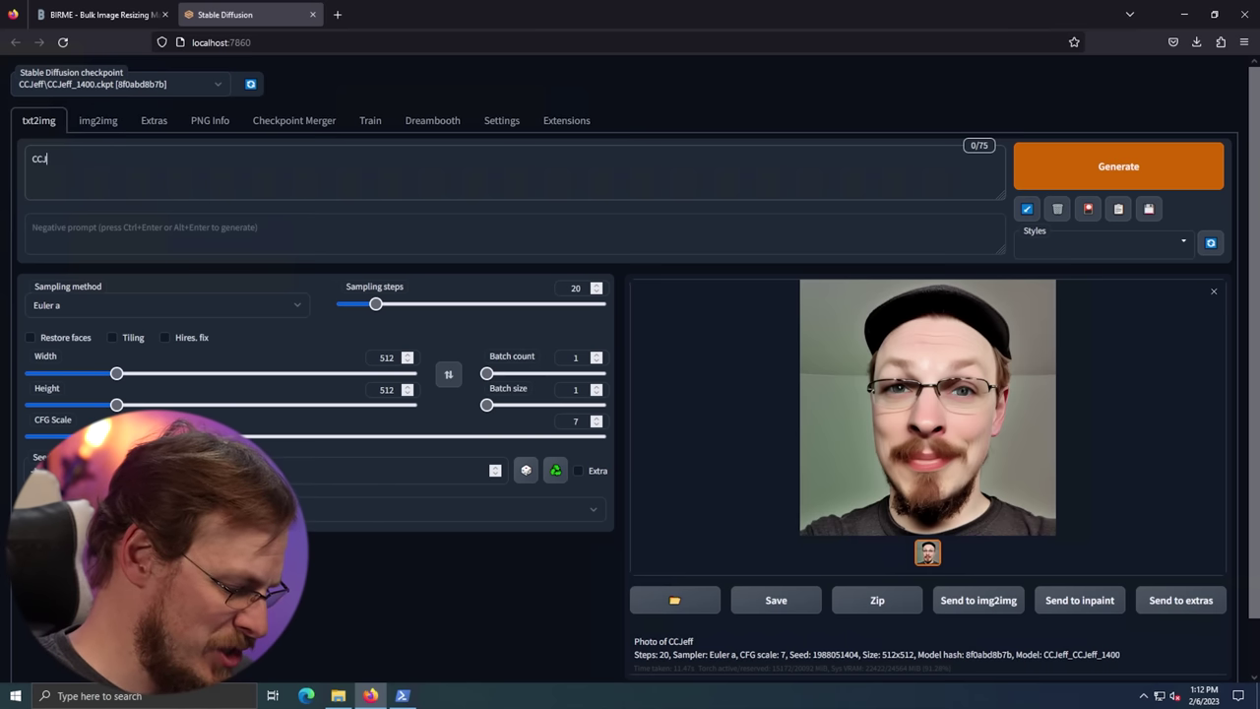
text(eff Cyberpunk)
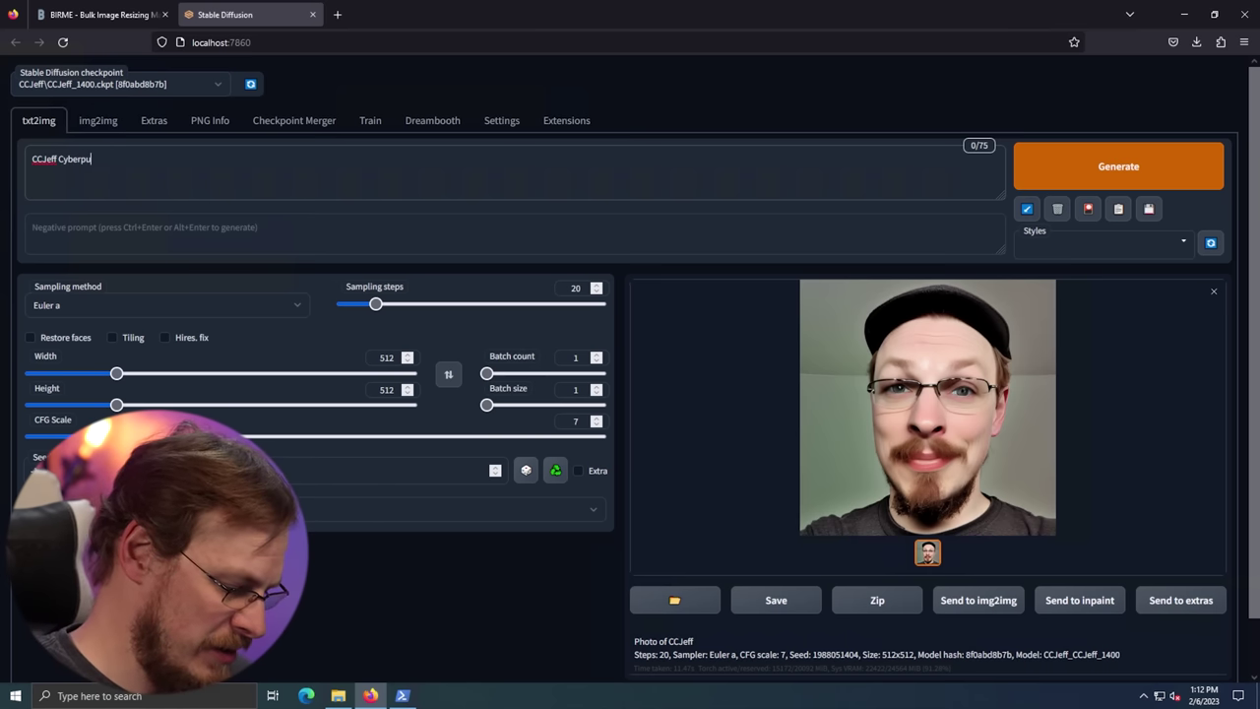
click(1058, 168)
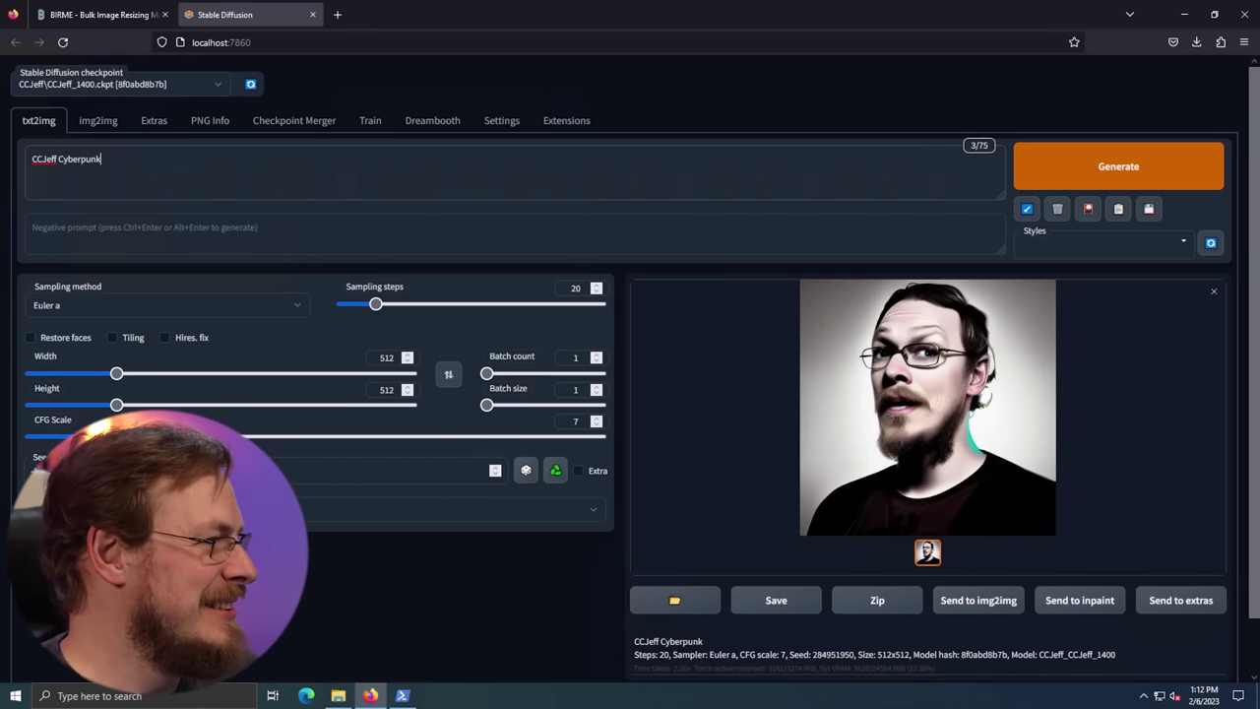
Change the prompt to 'CCJeff as a superhero' and generate three variations
key(BackSpace)
key(BackSpace)
key(BackSpace)
key(BackSpace)
key(BackSpace)
key(BackSpace)
key(BackSpace)
key(BackSpace)
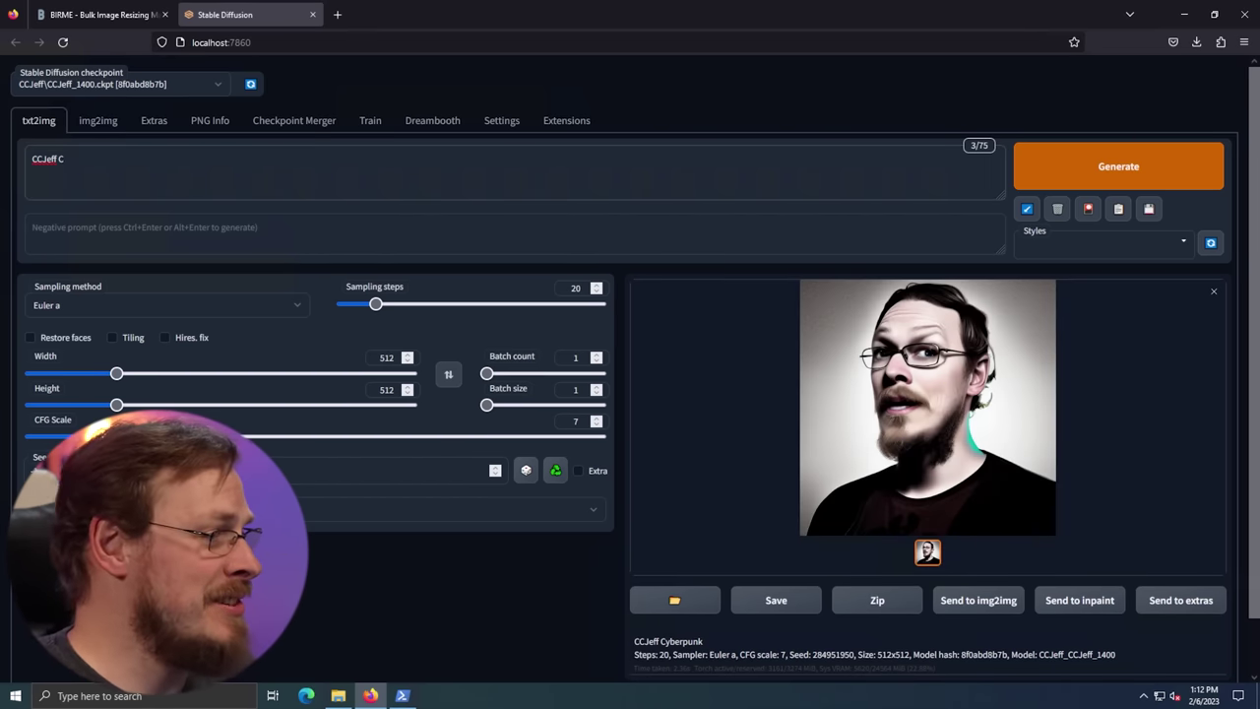
text(as a su)
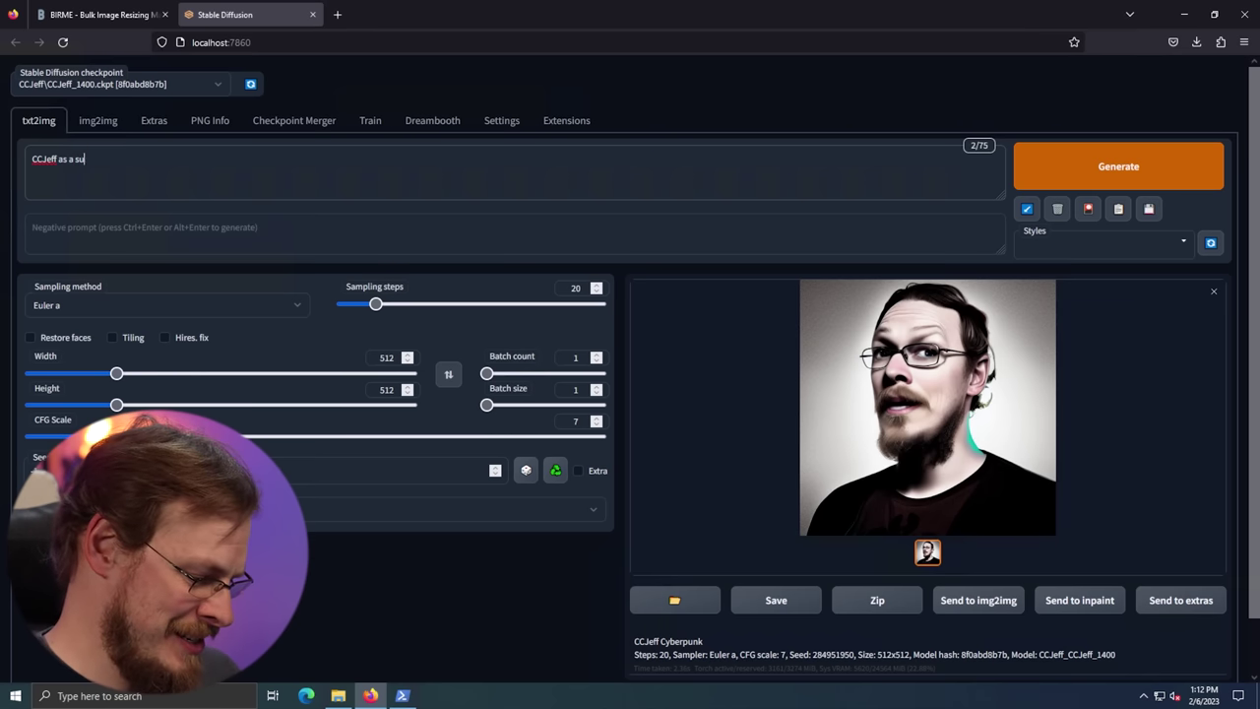
text(perhero)
key(ctrl+Return)
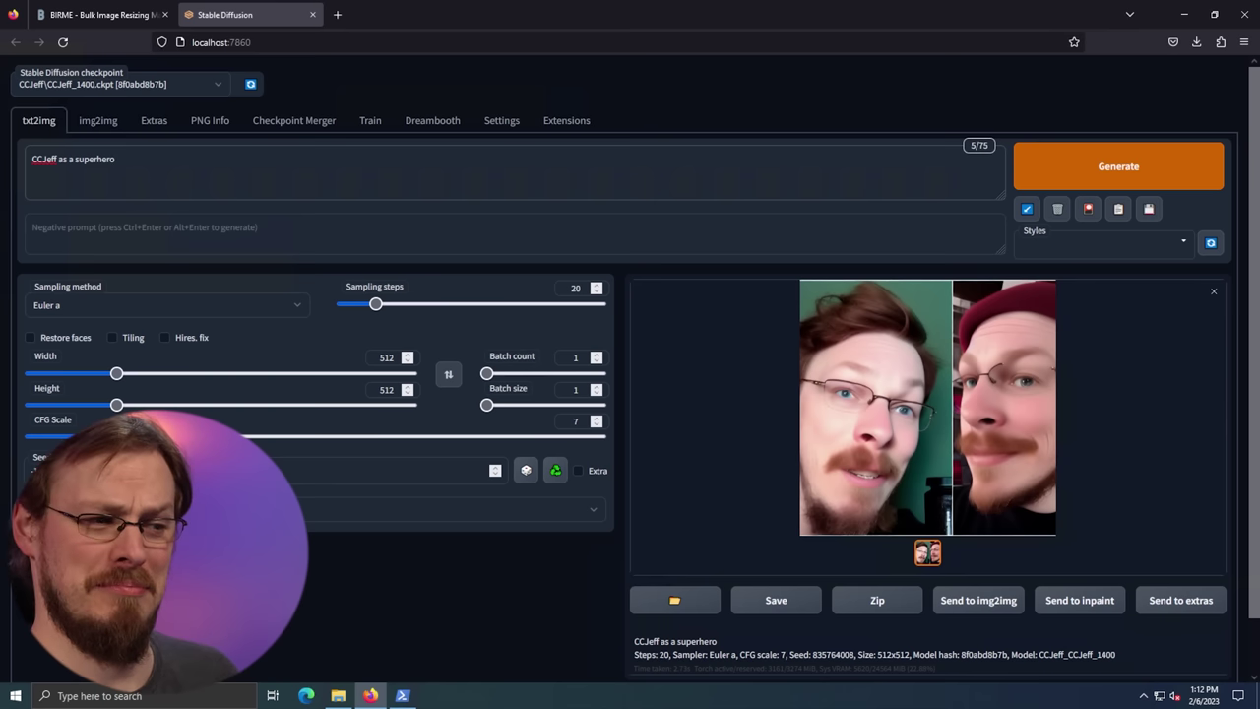
key(ctrl+Return)
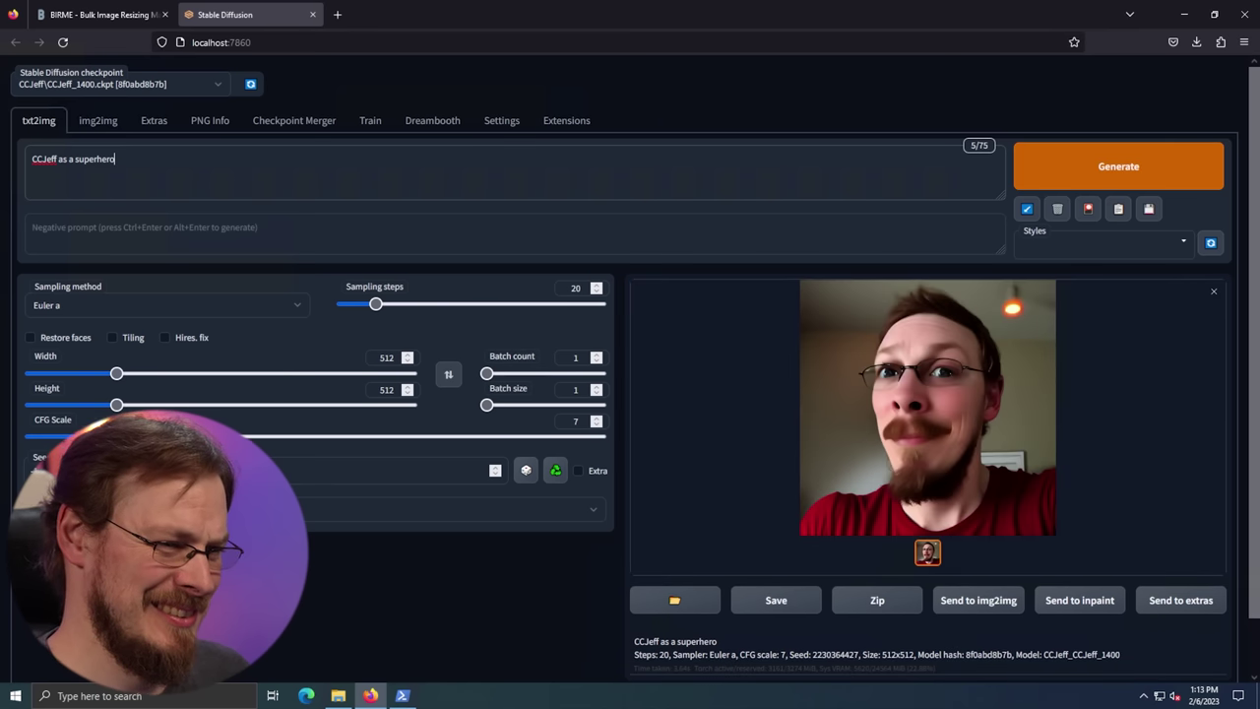
key(ctrl+Return)
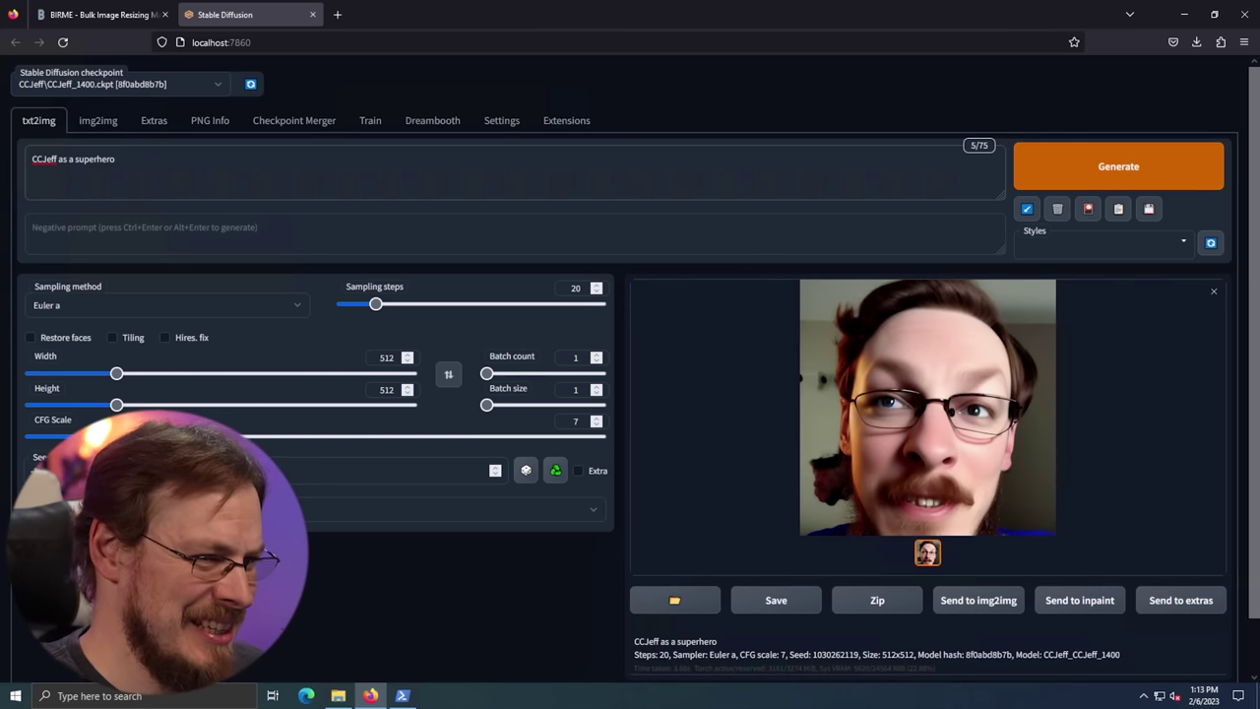
Generate three more 'Oil painting of CCJeff' images
key(ctrl+Return)
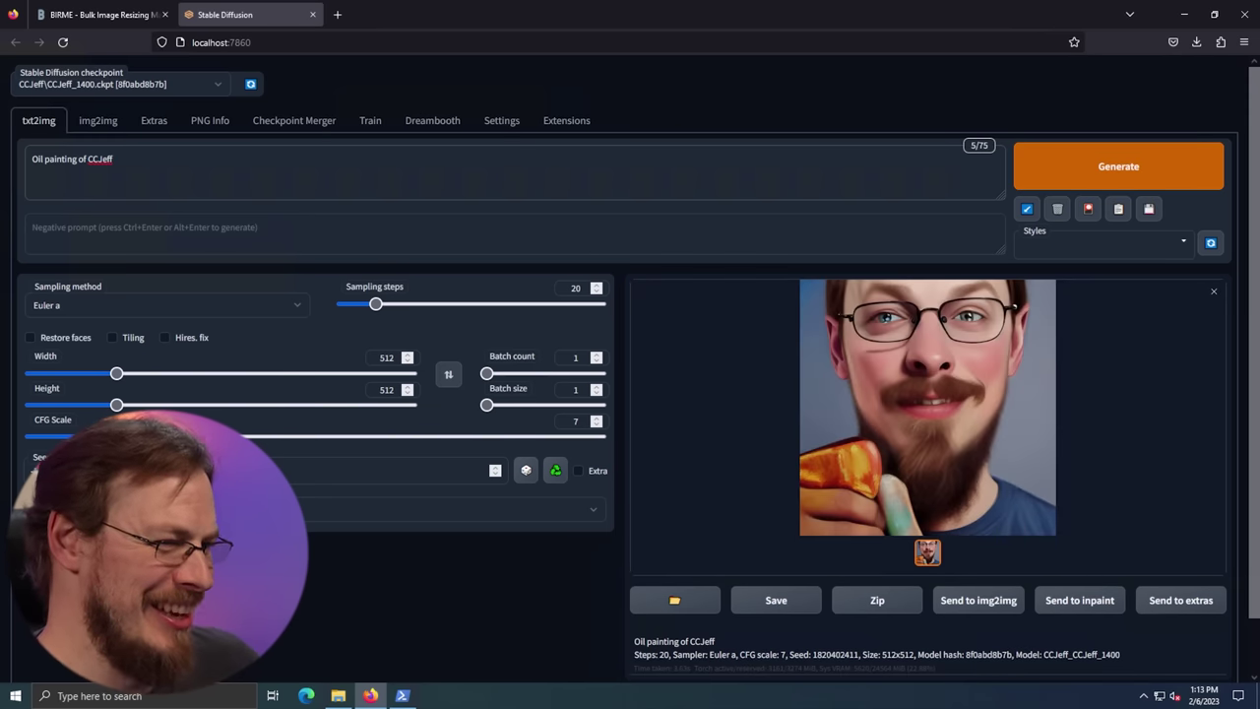
key(ctrl+Return)
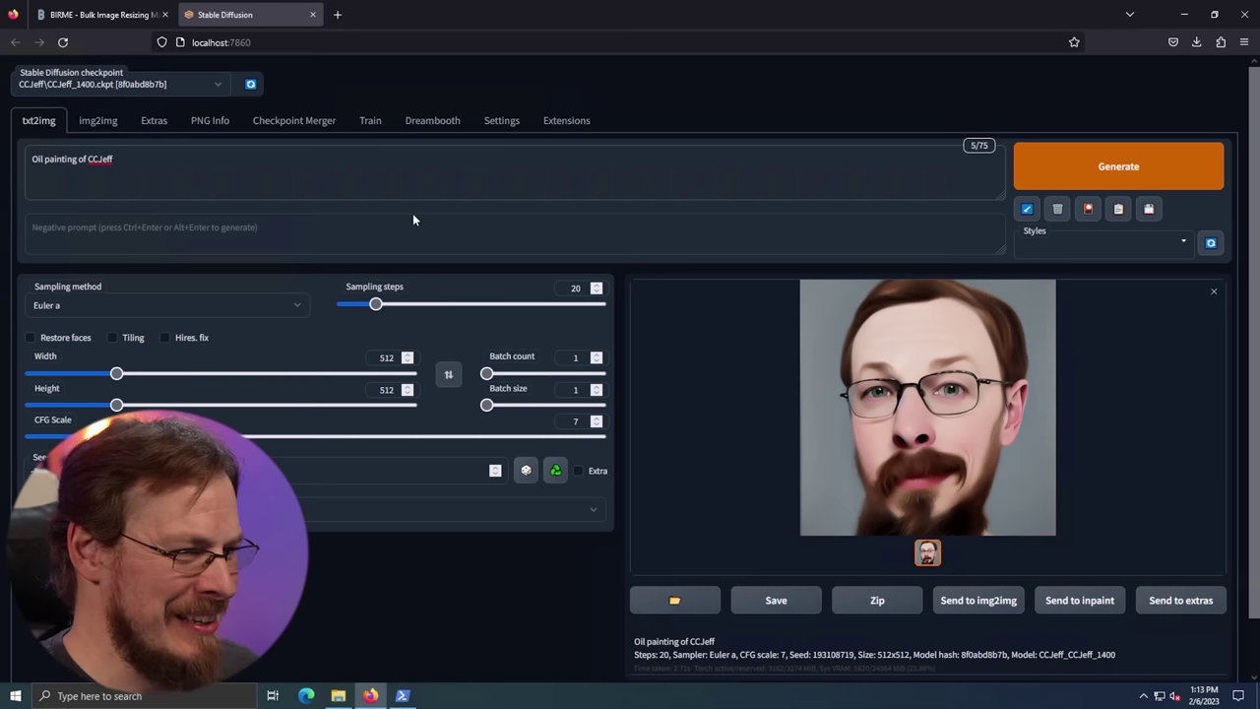
key(ctrl+Return)
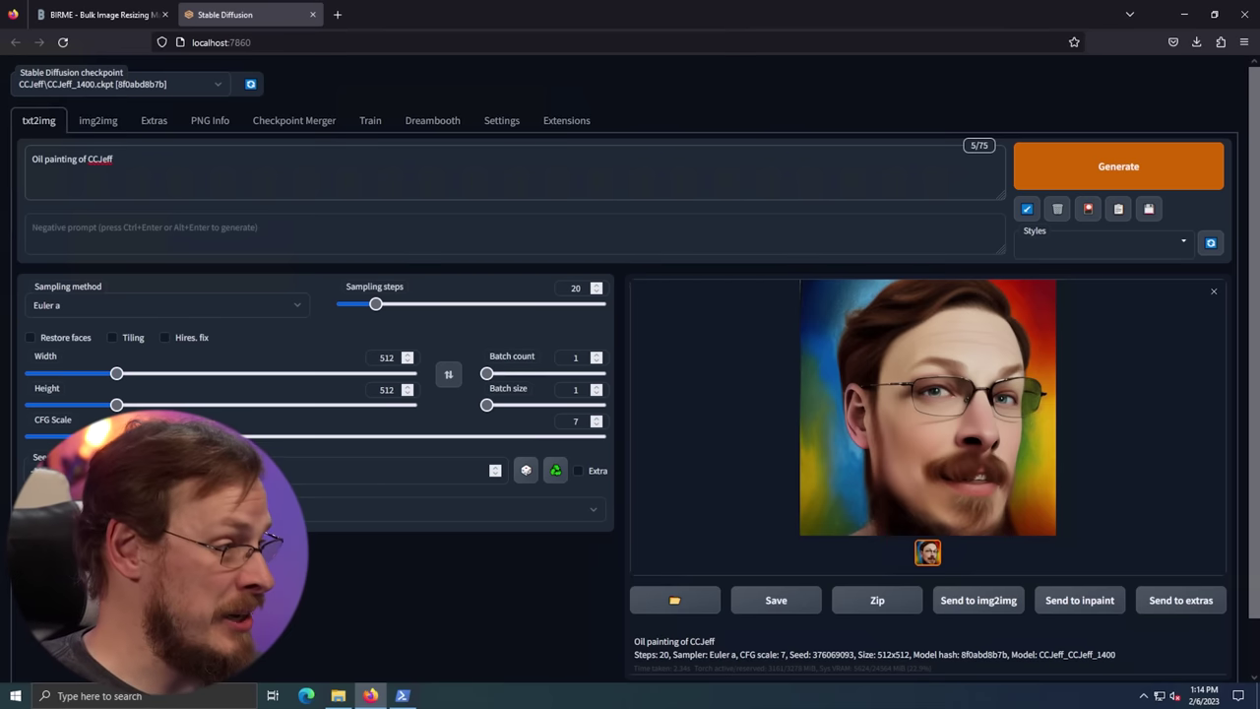
Replace the prompt with 'CCJeff in Star Trek'
key(ctrl+a)
key(BackSpace)
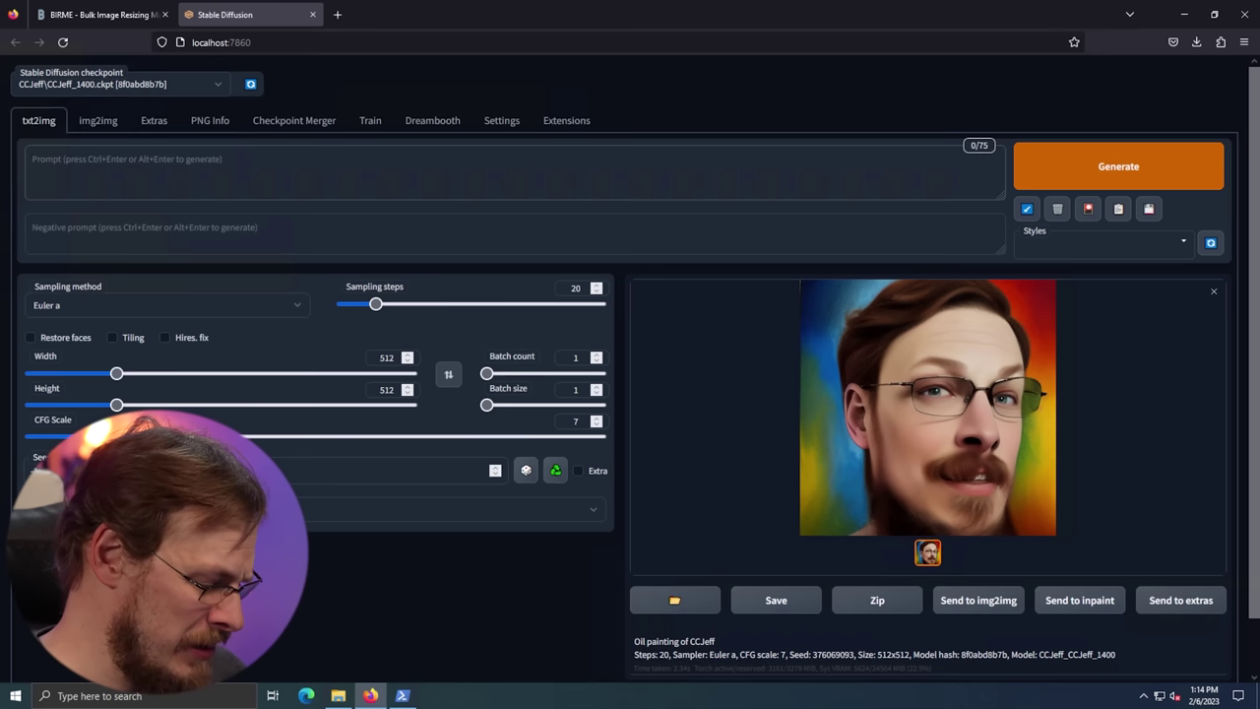
text(CCJeff)
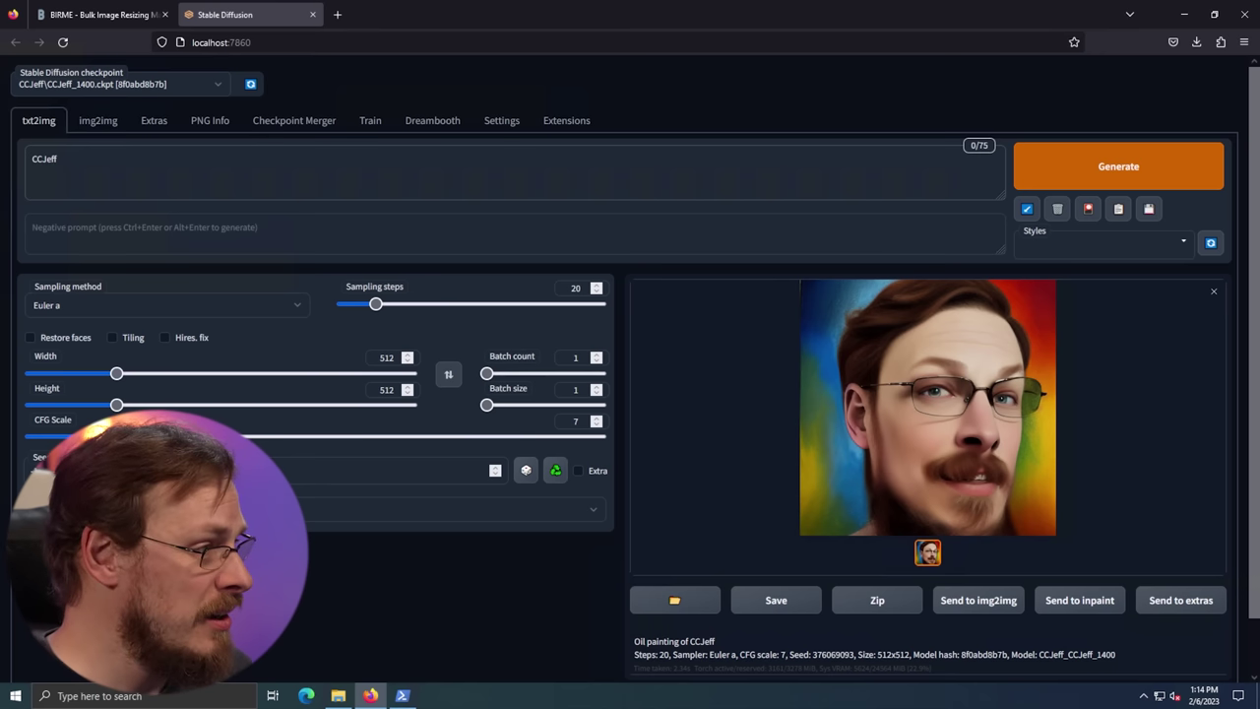
text( in Star)
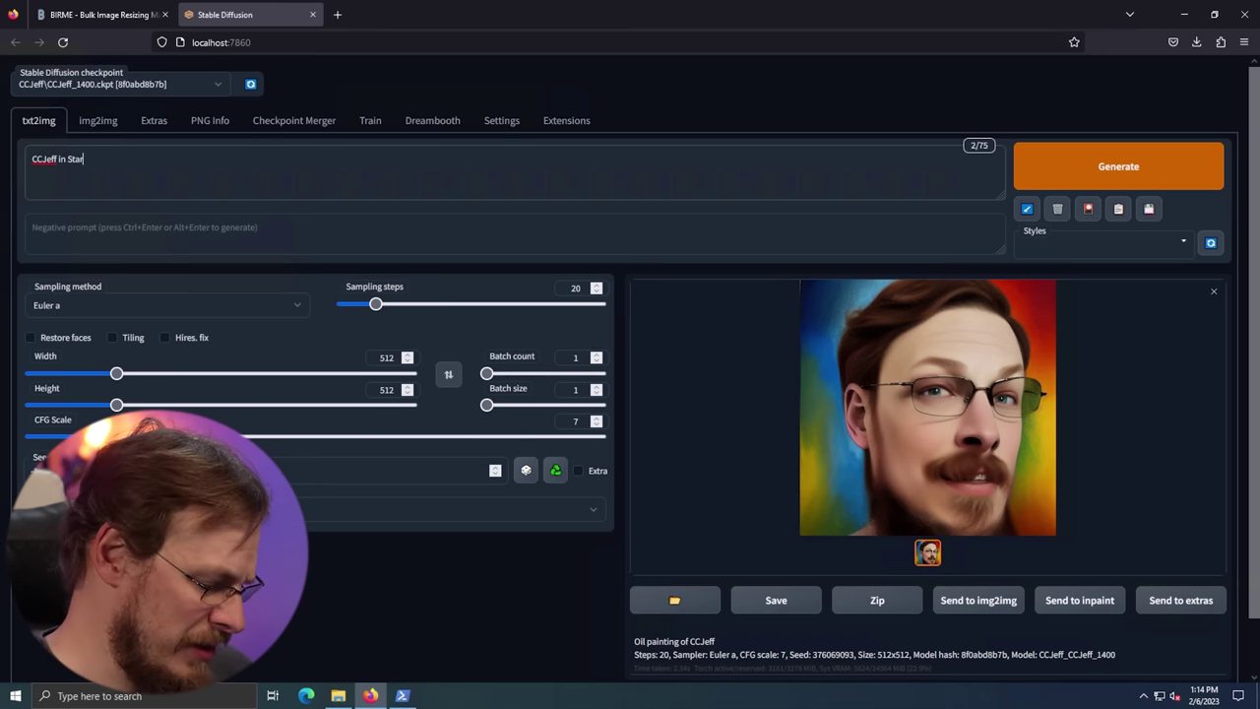
text( Trek)
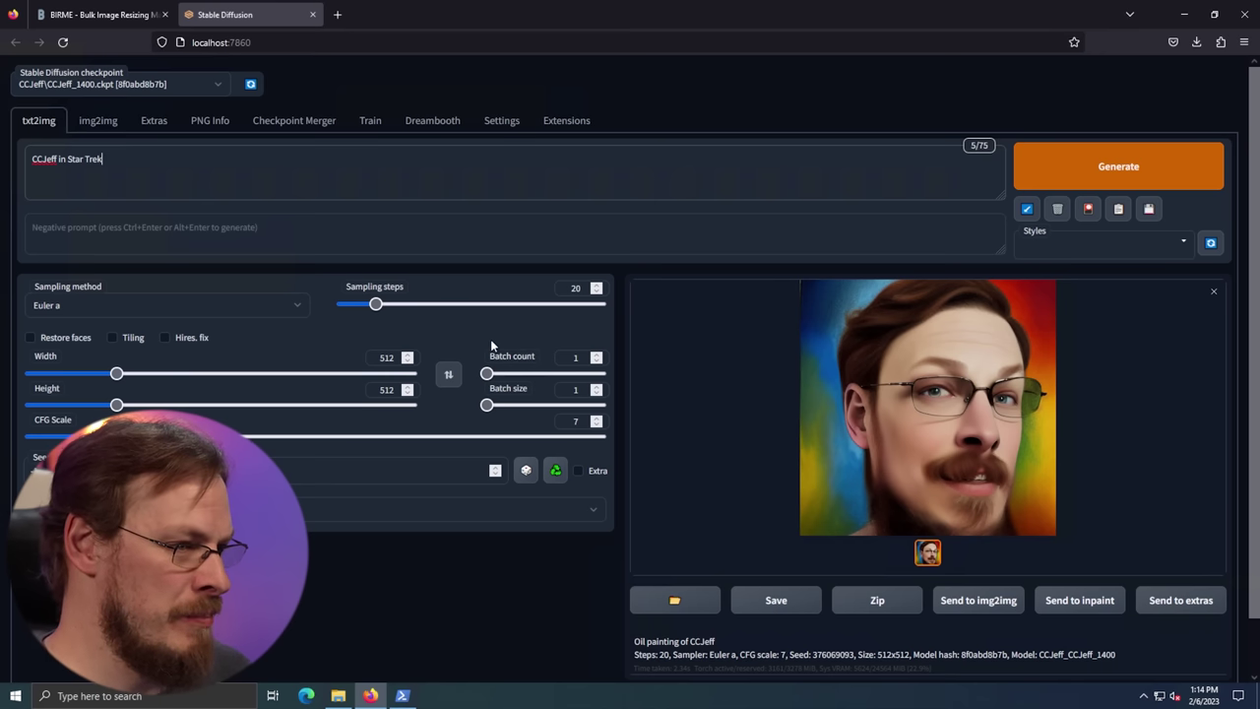
Set batch count to 20 and generate the 'CCJeff in Star Trek' batch
double_click(575, 357)
text(20)
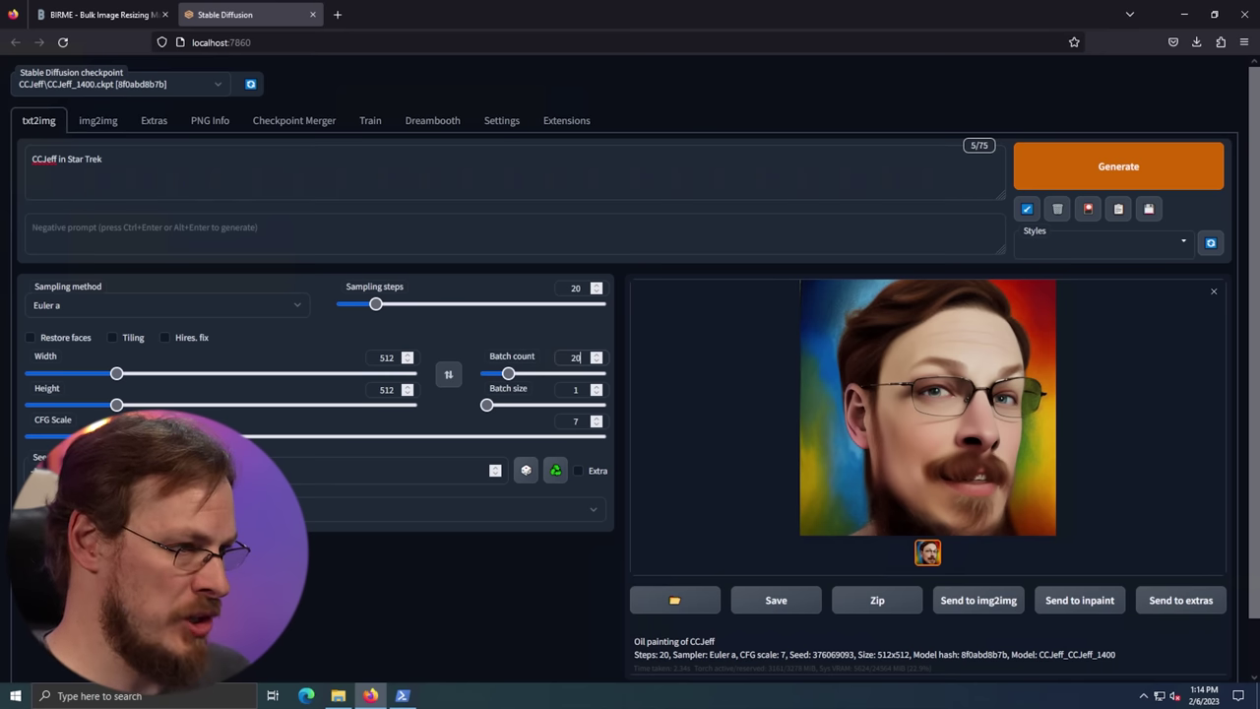
key(ctrl+Return)
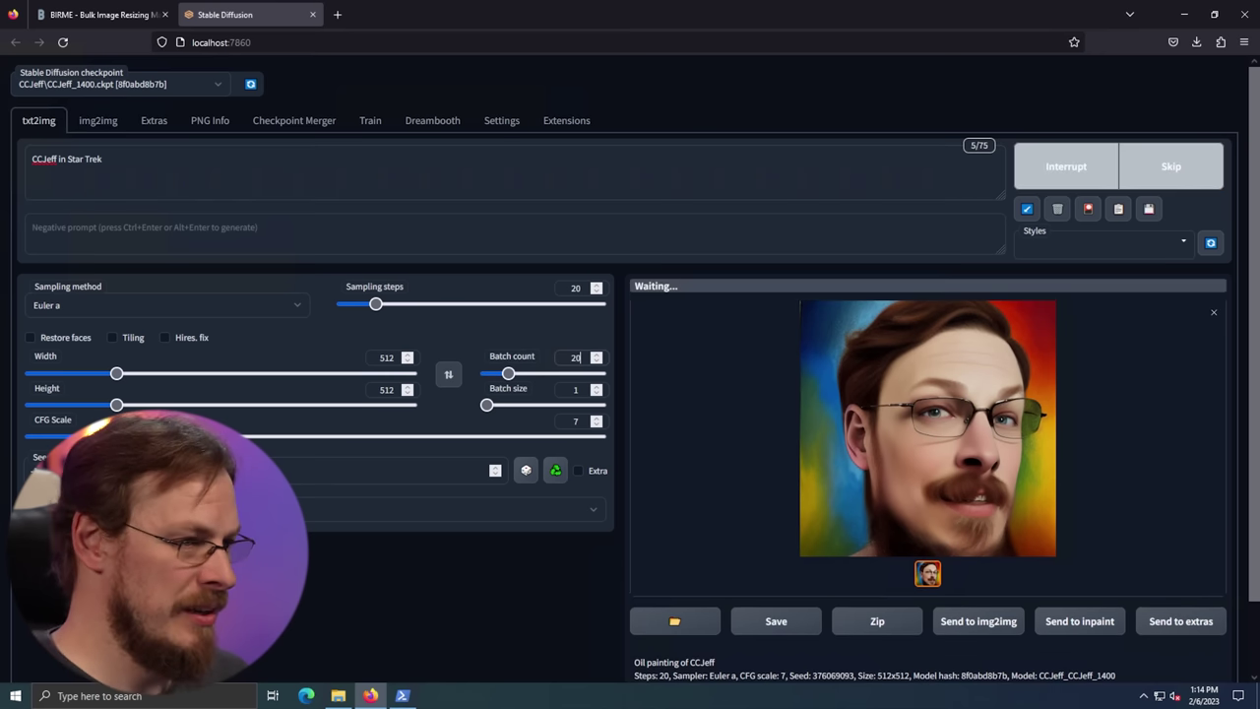
Browse the Star Trek portraits one by one in the full-screen viewer
click(1026, 342)
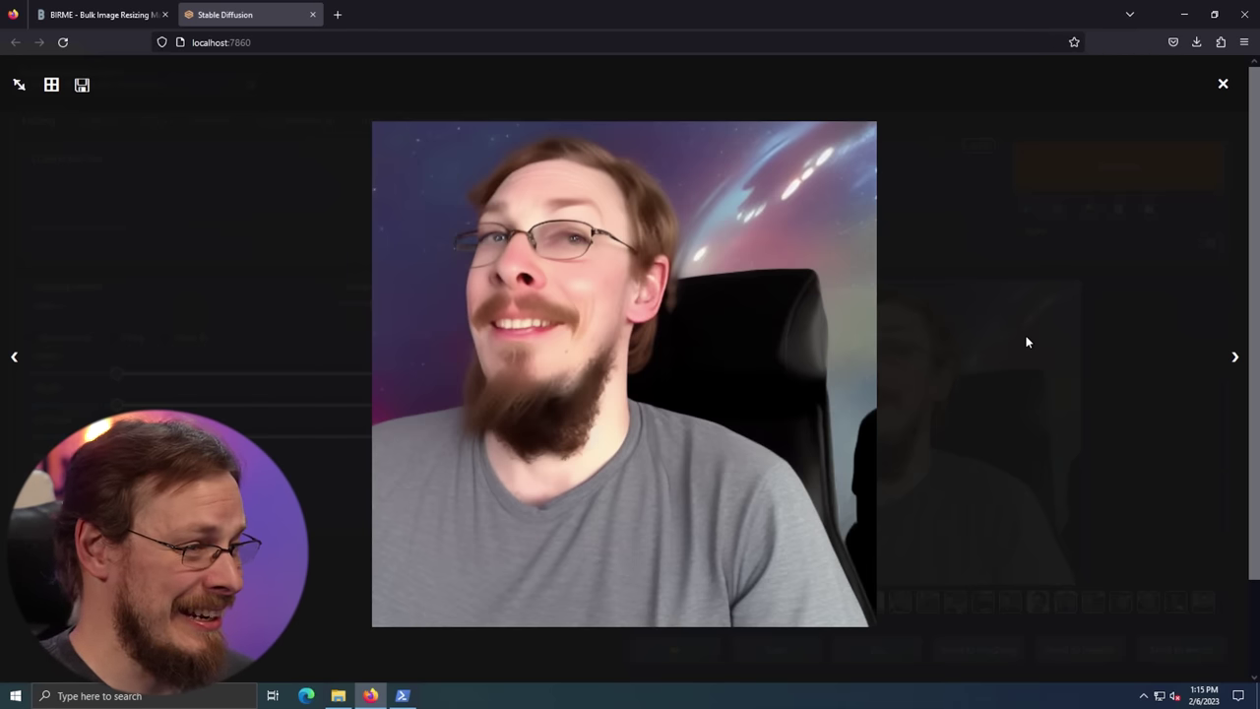
key(Right)
key(Right)
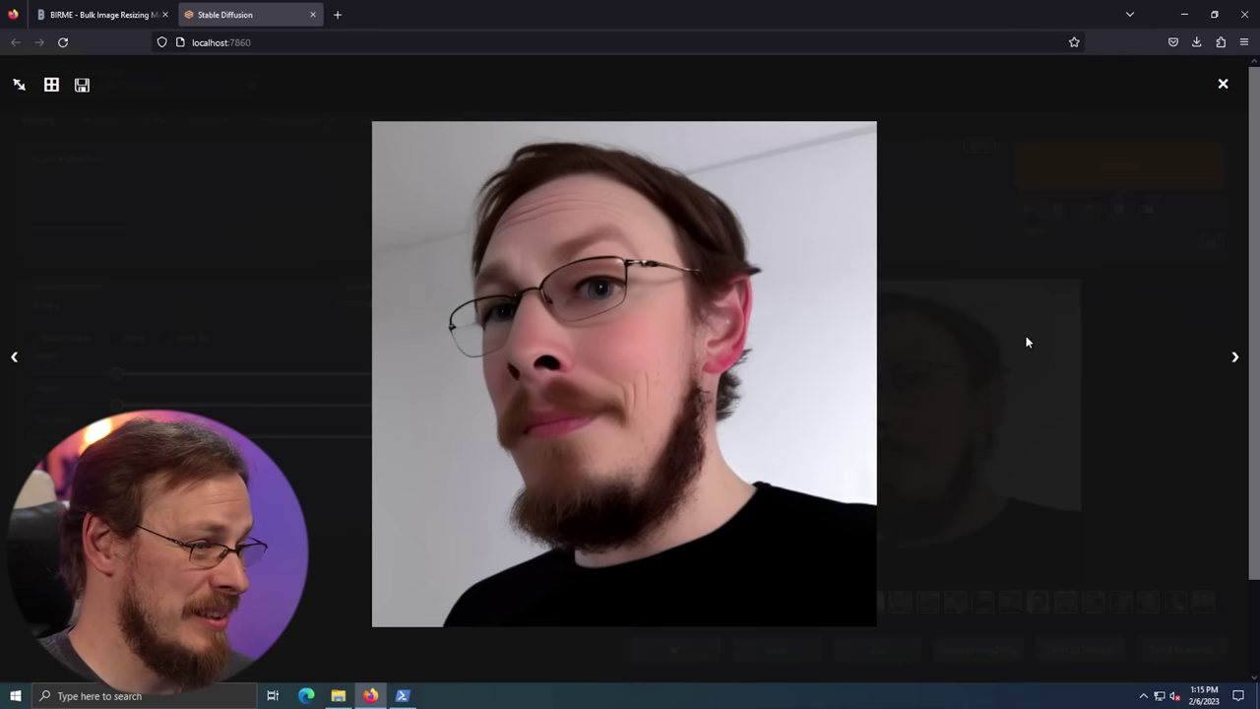
key(Right)
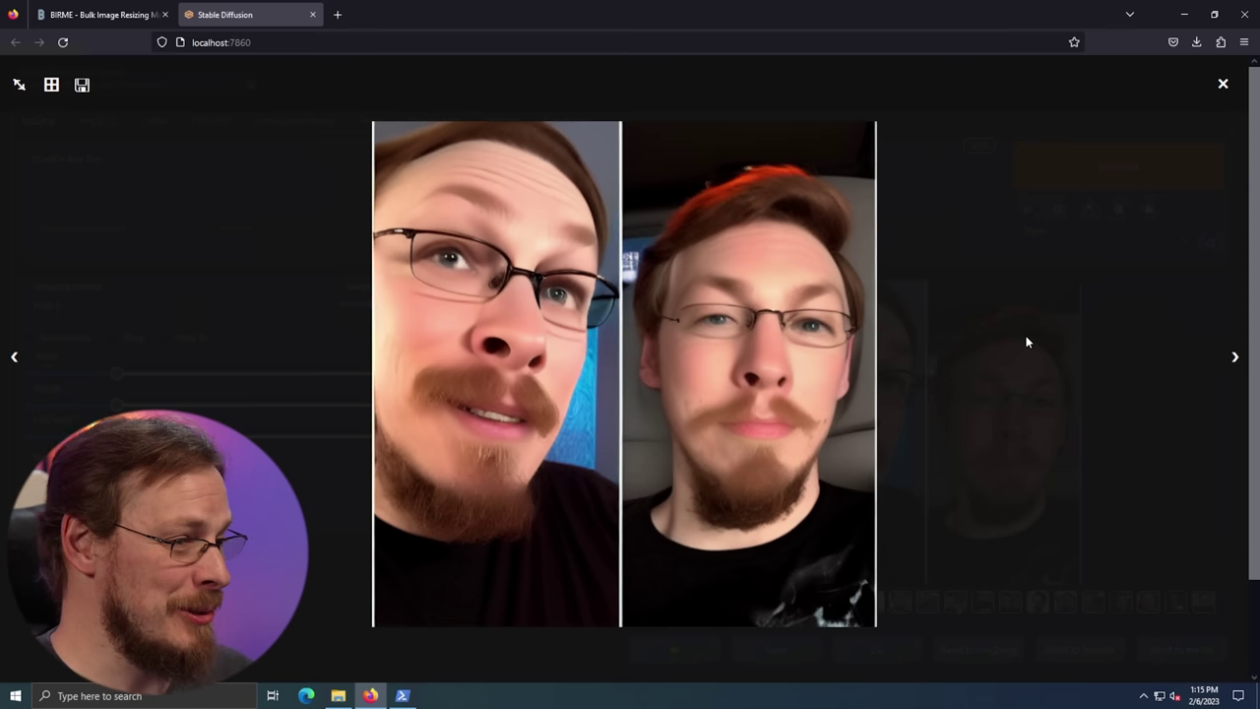
key(Right)
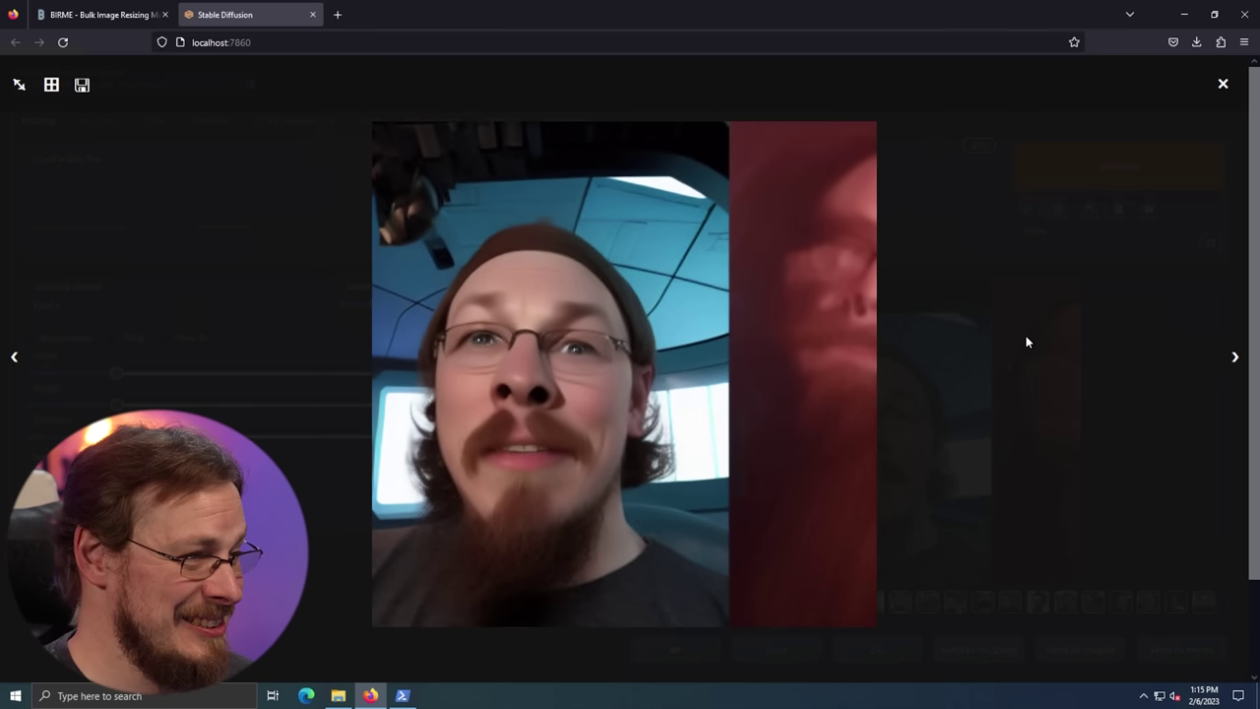
key(Right)
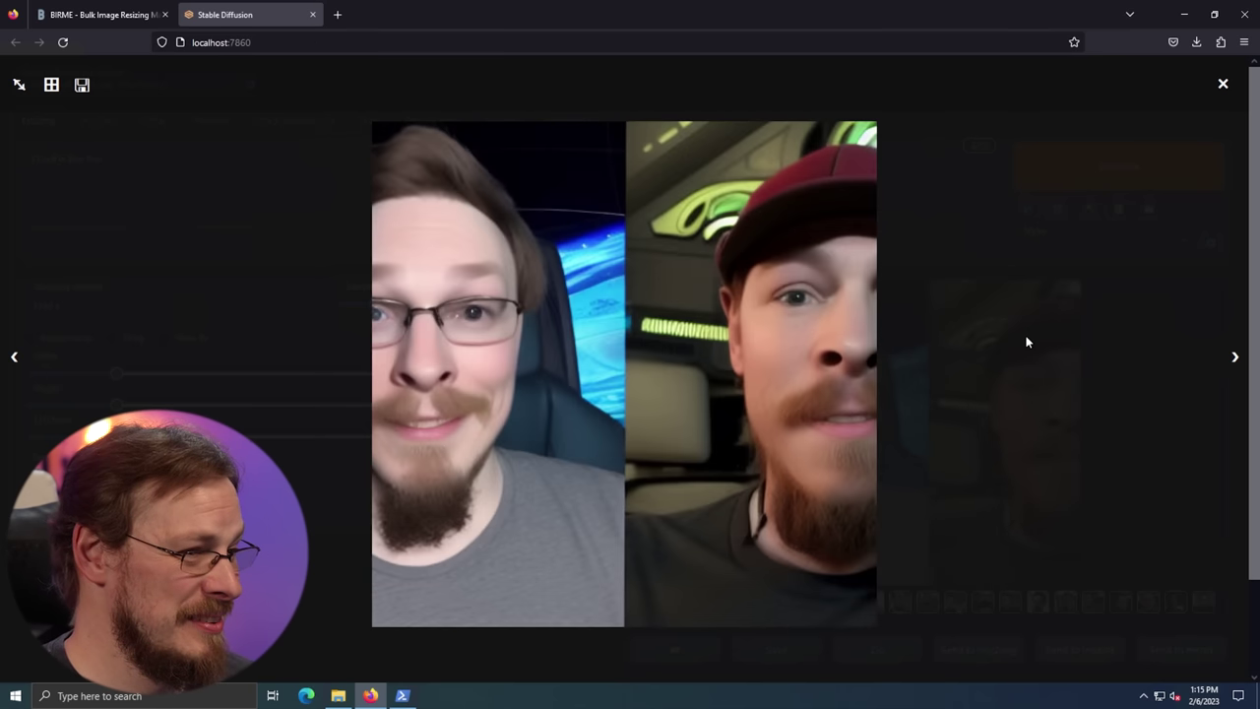
key(Right)
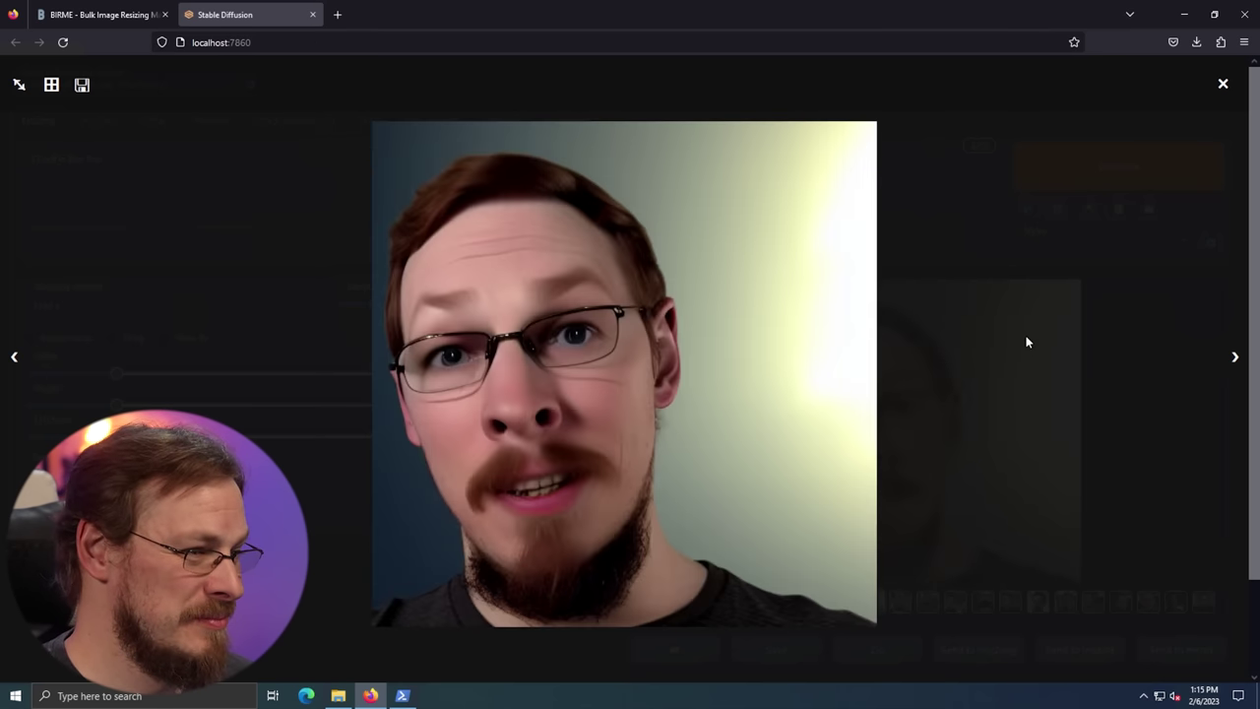
key(Right)
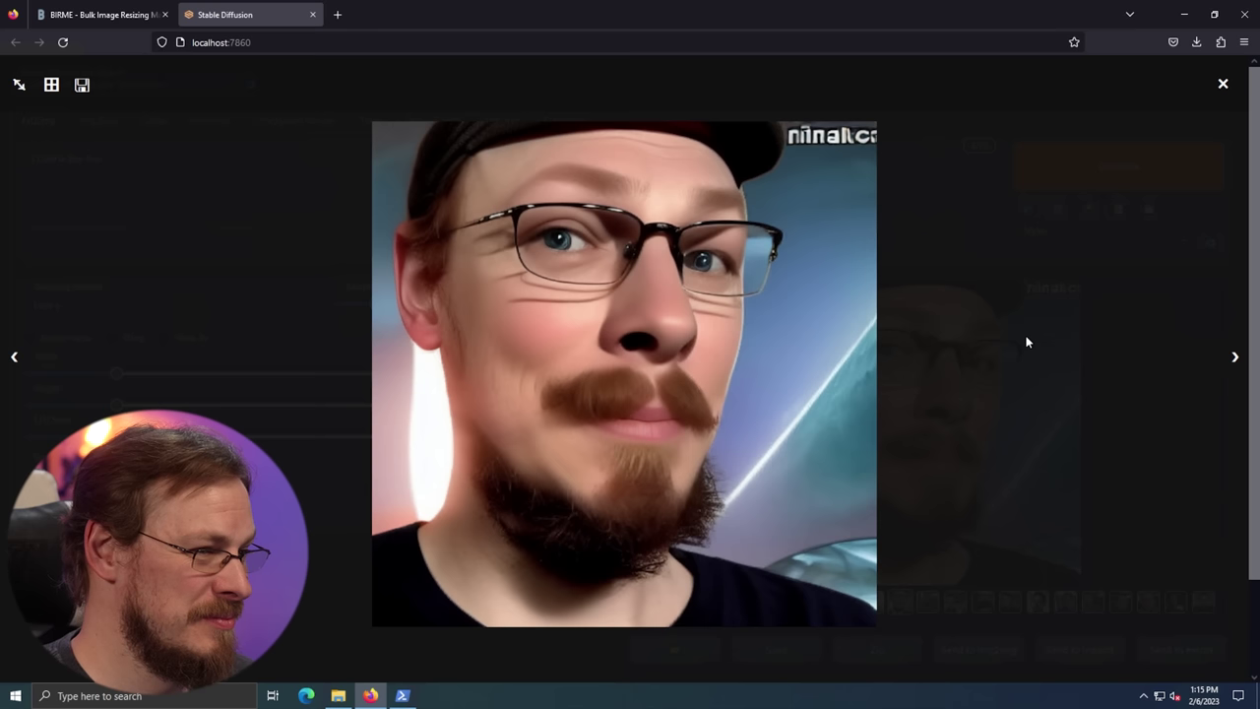
key(Right)
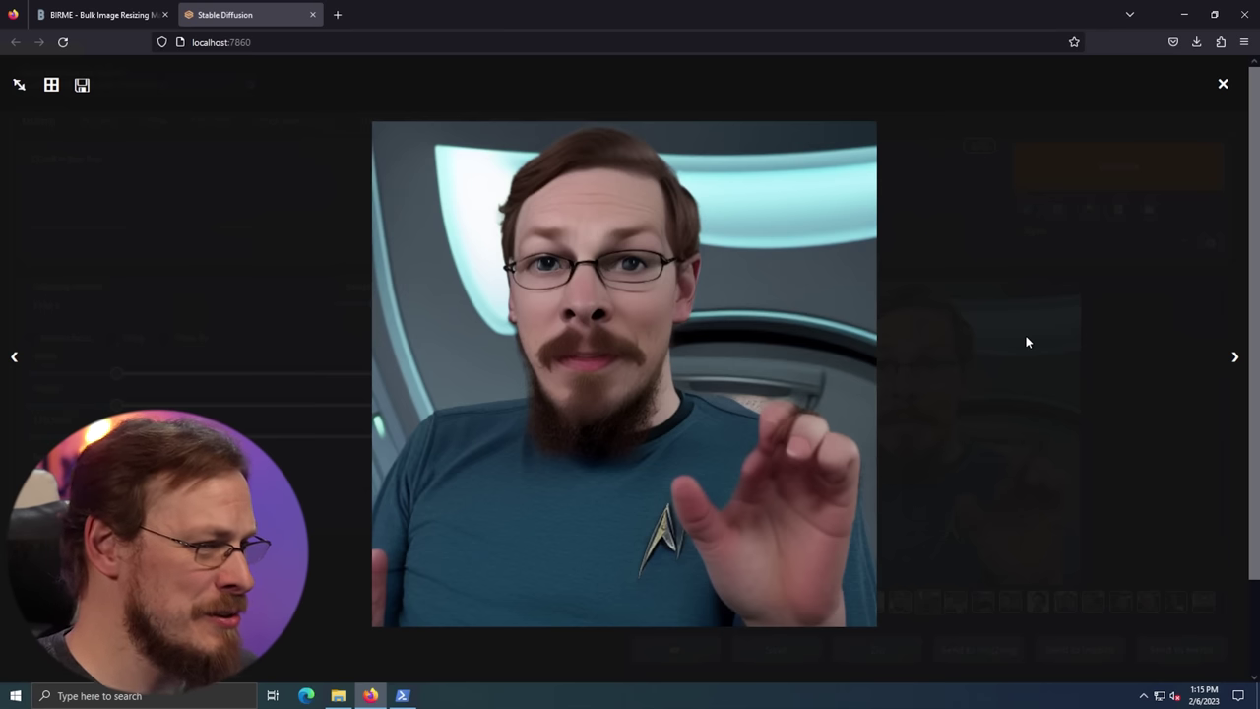
key(Right)
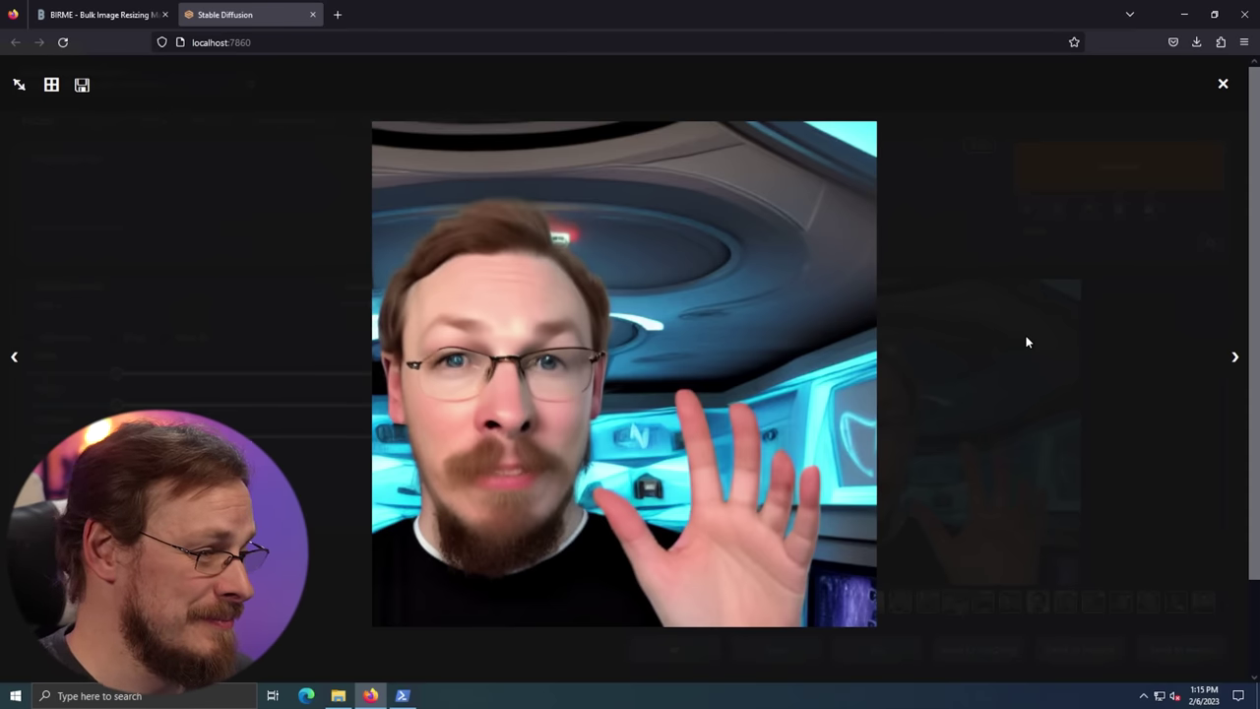
key(Right)
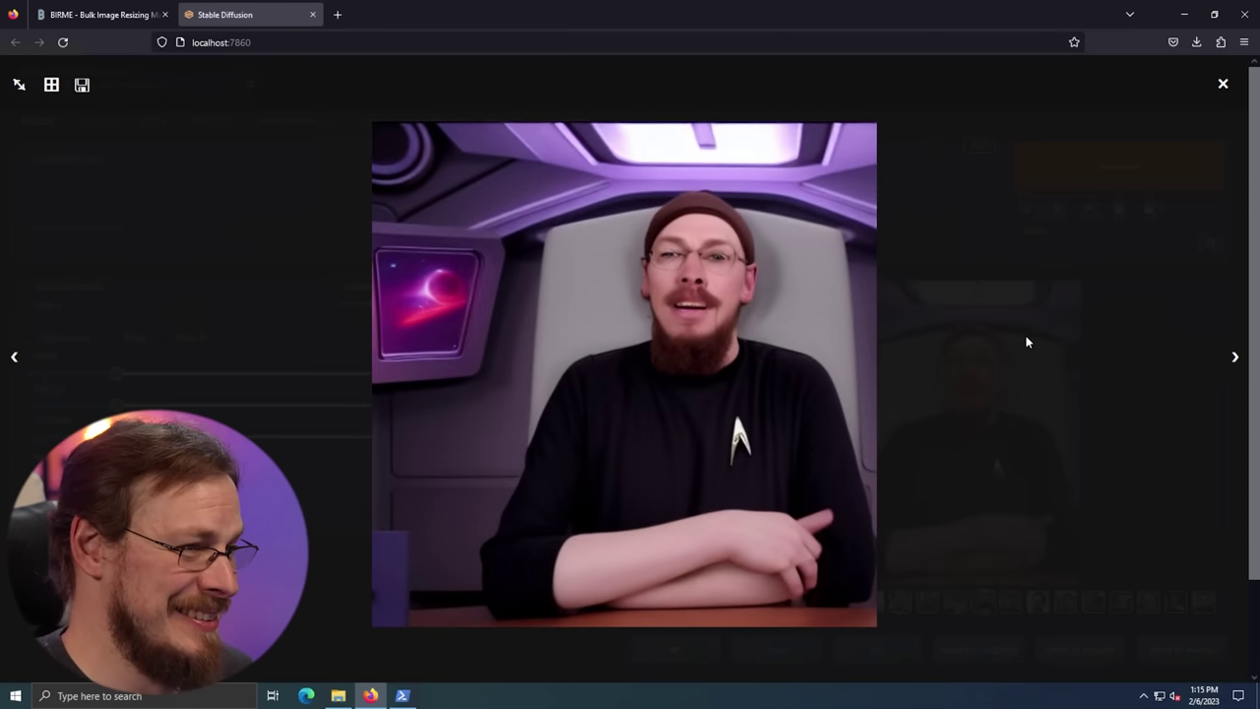
key(Right)
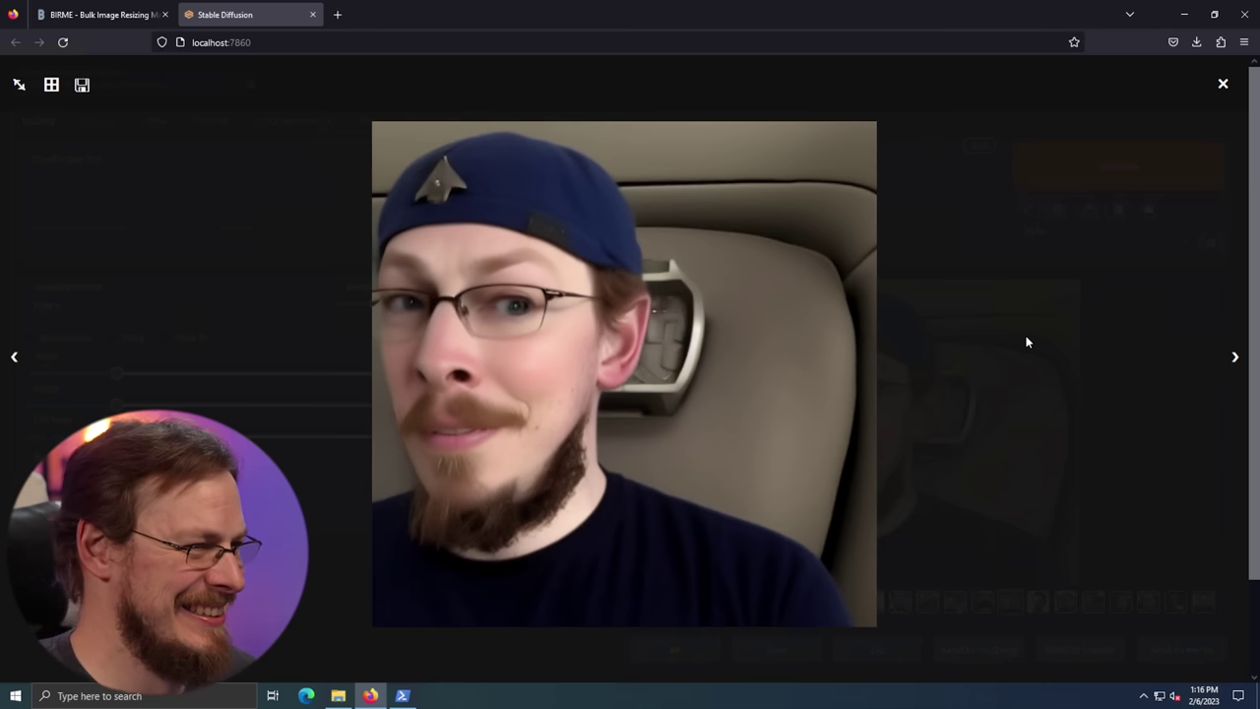
key(Right)
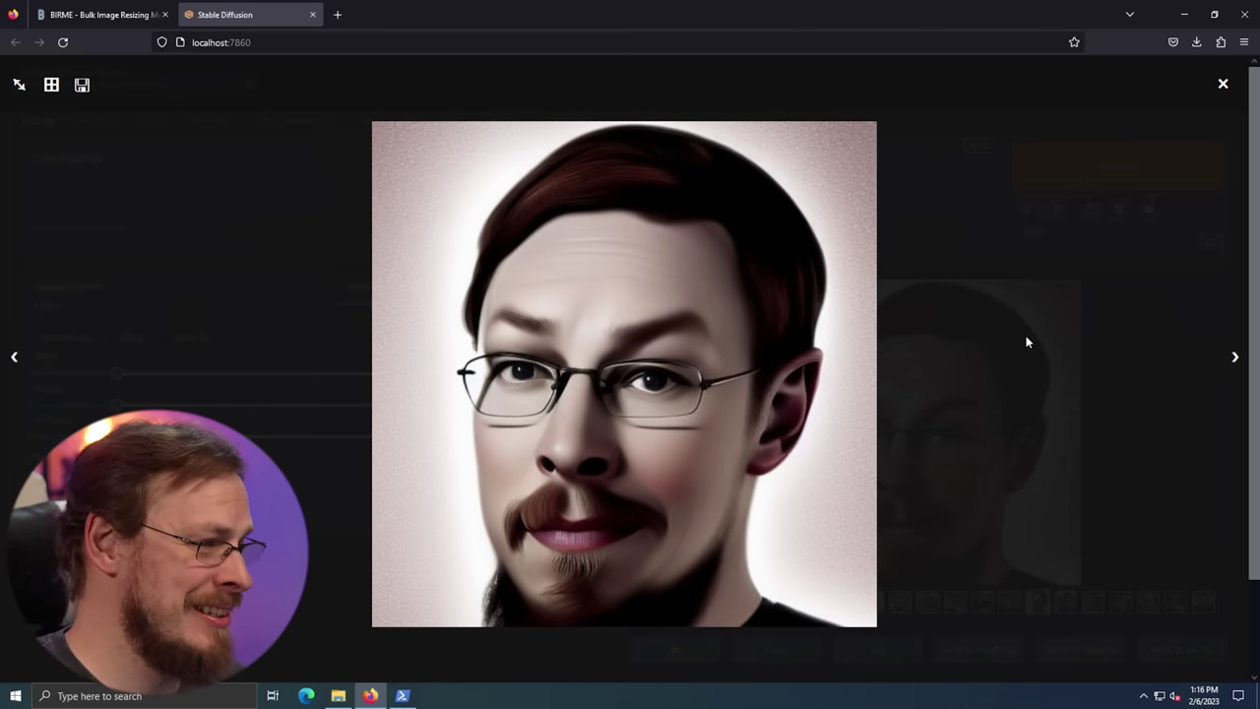
key(Right)
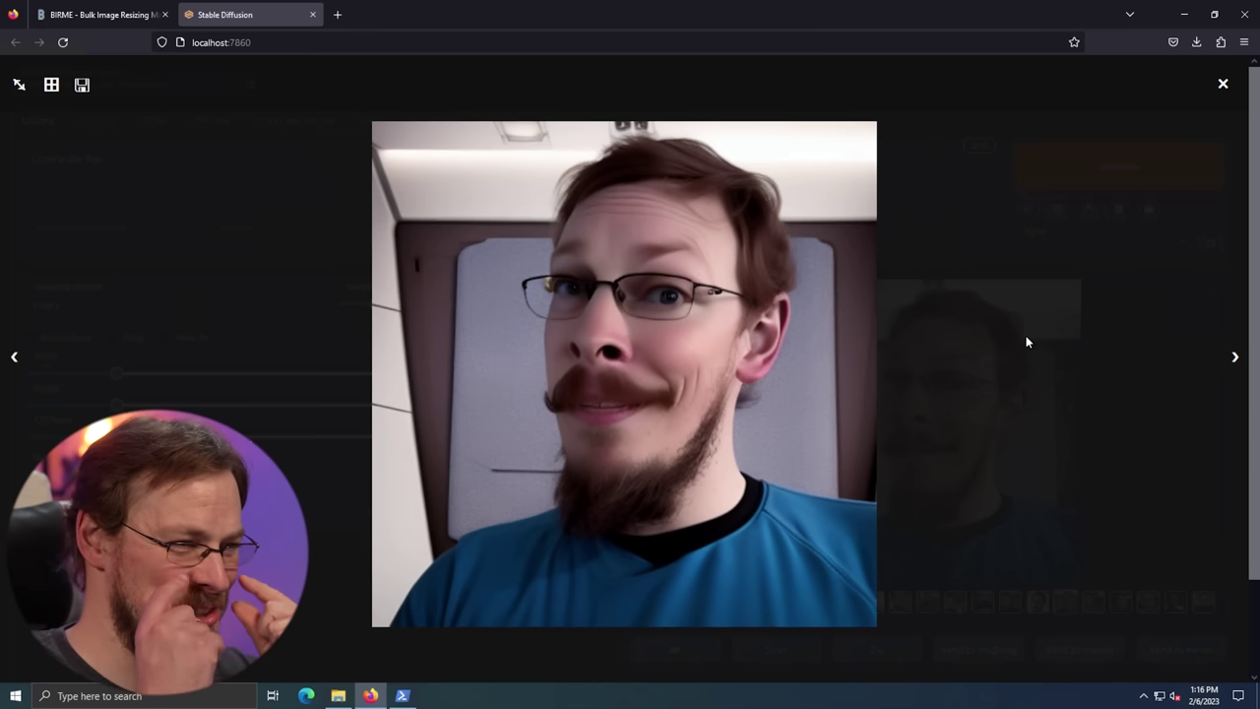
key(Right)
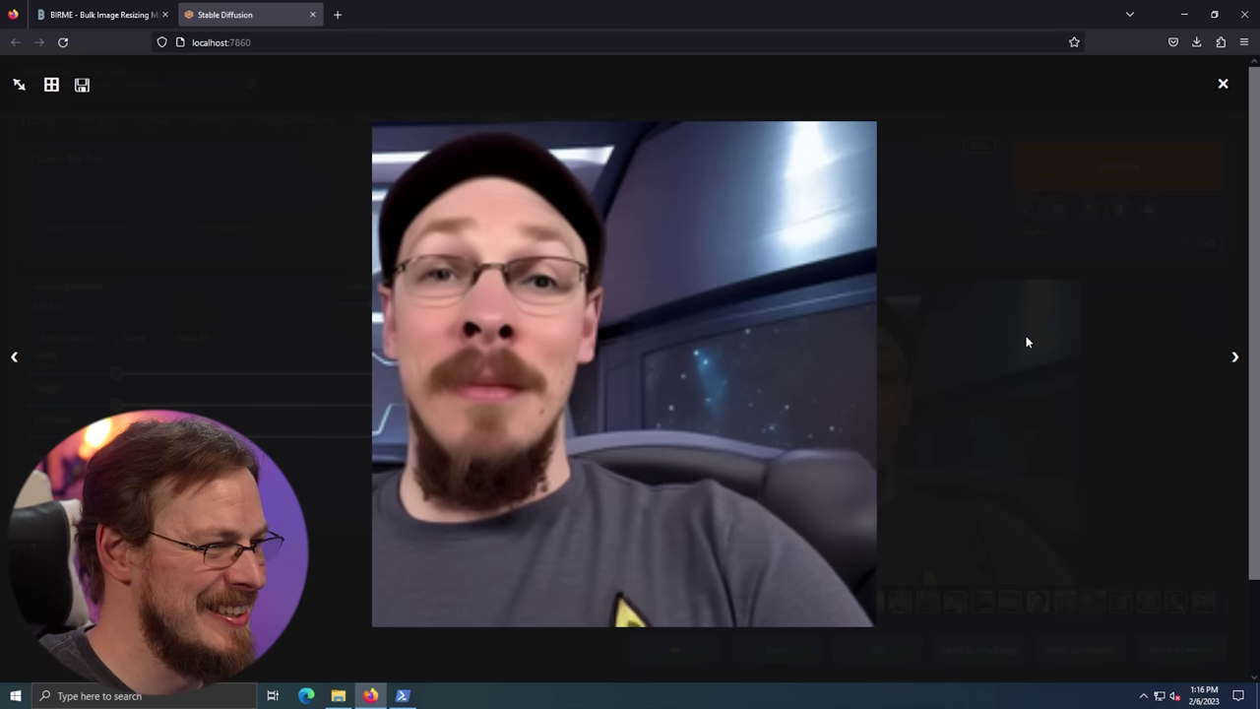
key(Right)
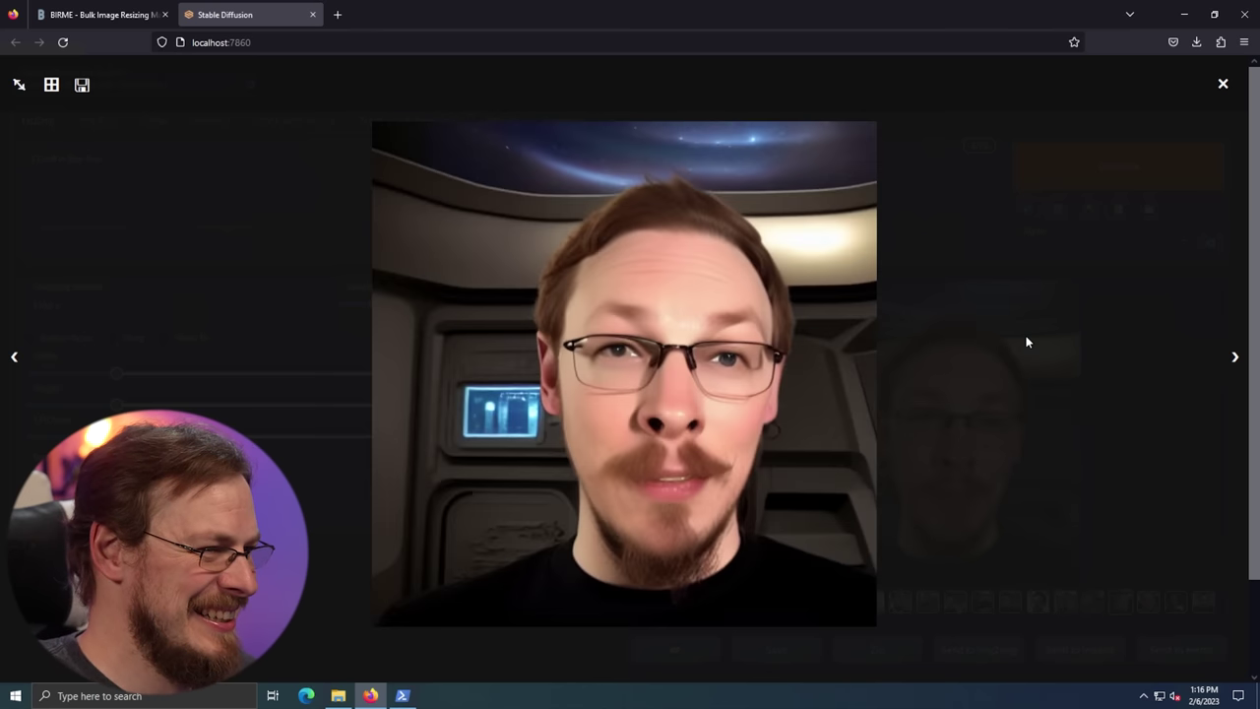
key(Right)
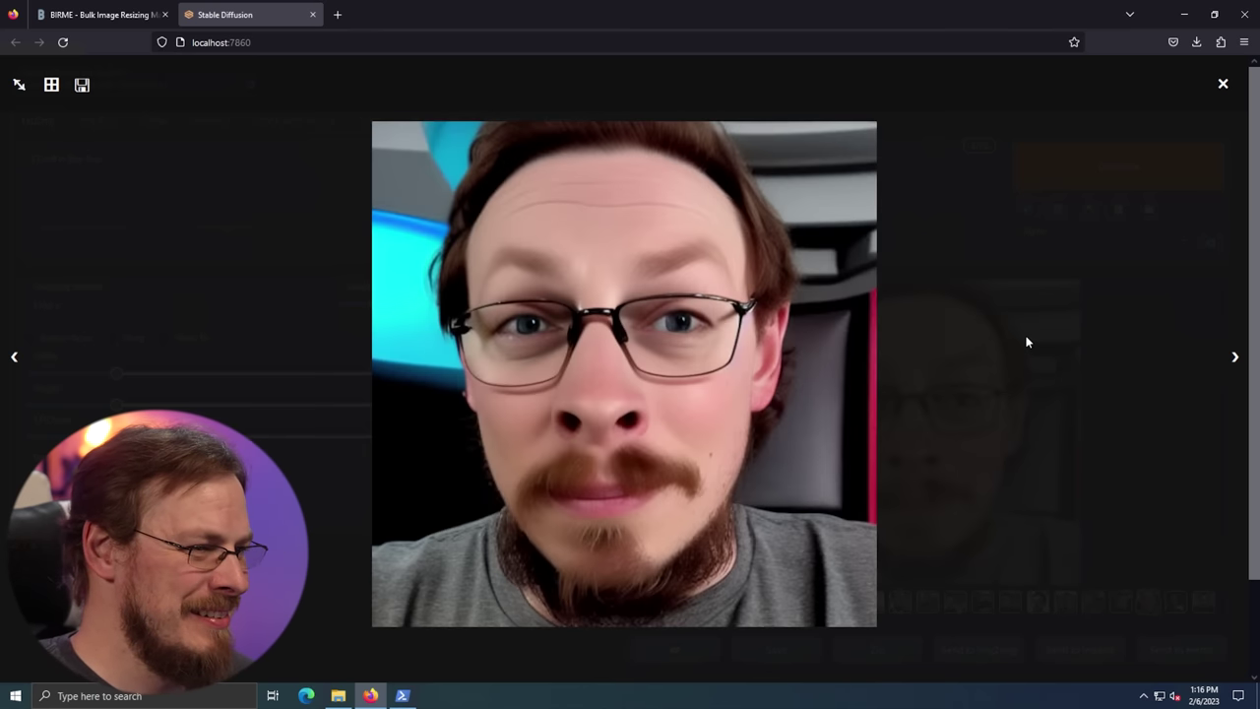
key(Right)
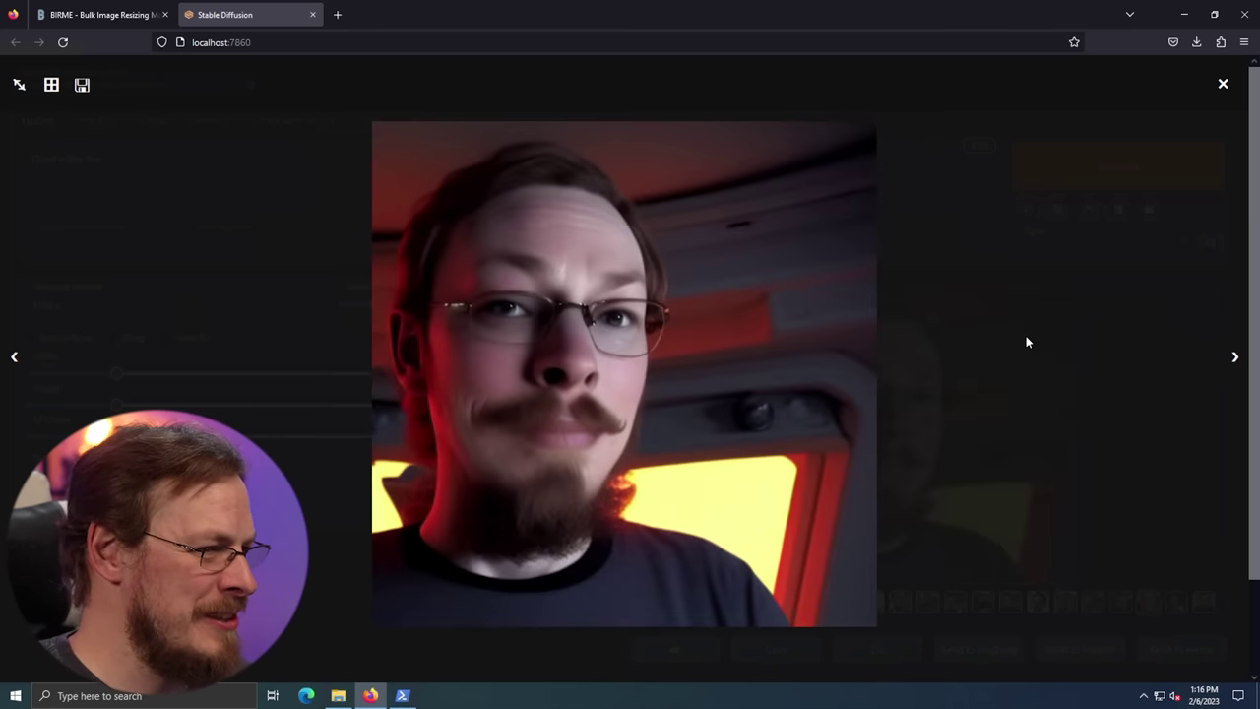
key(Right)
key(Right)
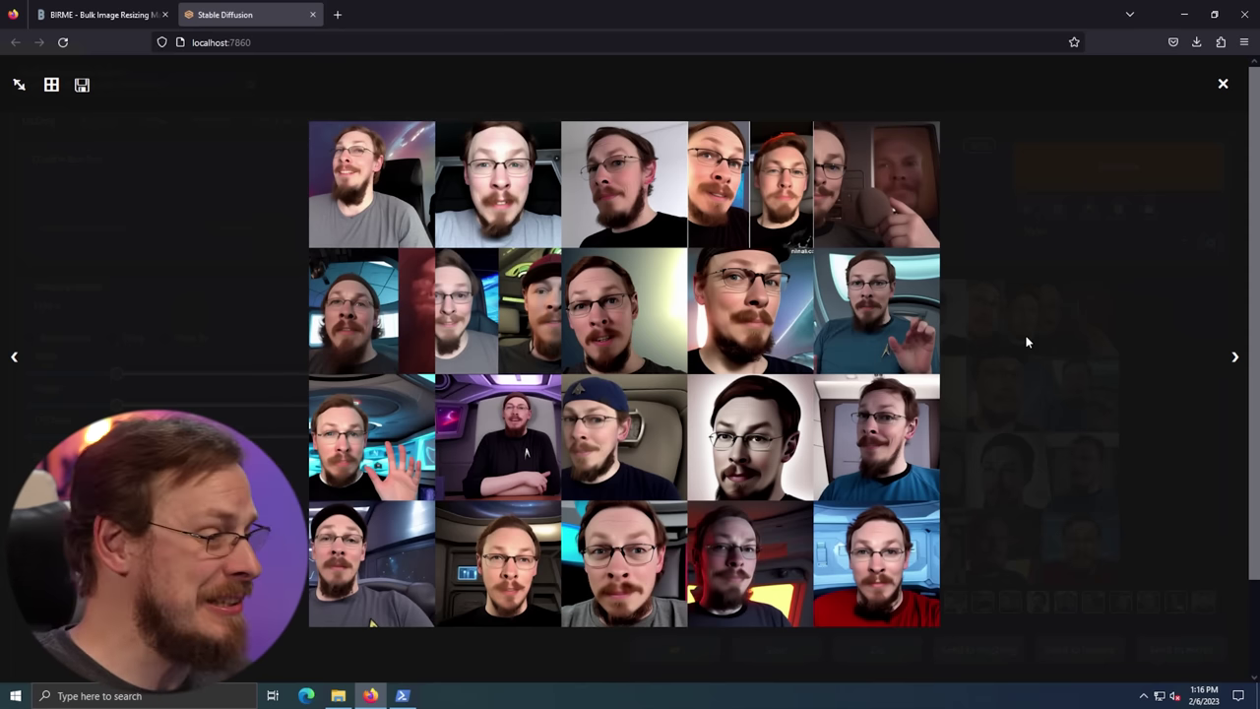
Step through the remaining Star Trek portraits up to the combined grid of all 20
click(1027, 342)
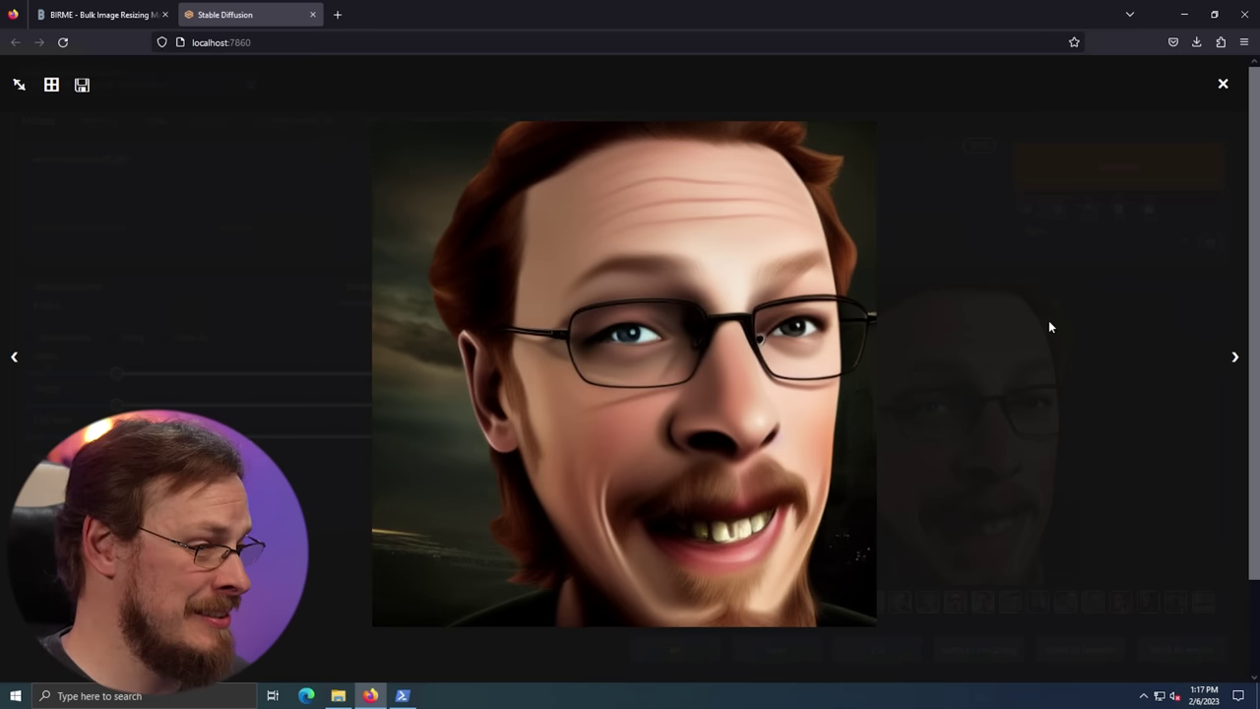
key(Right)
key(Right)
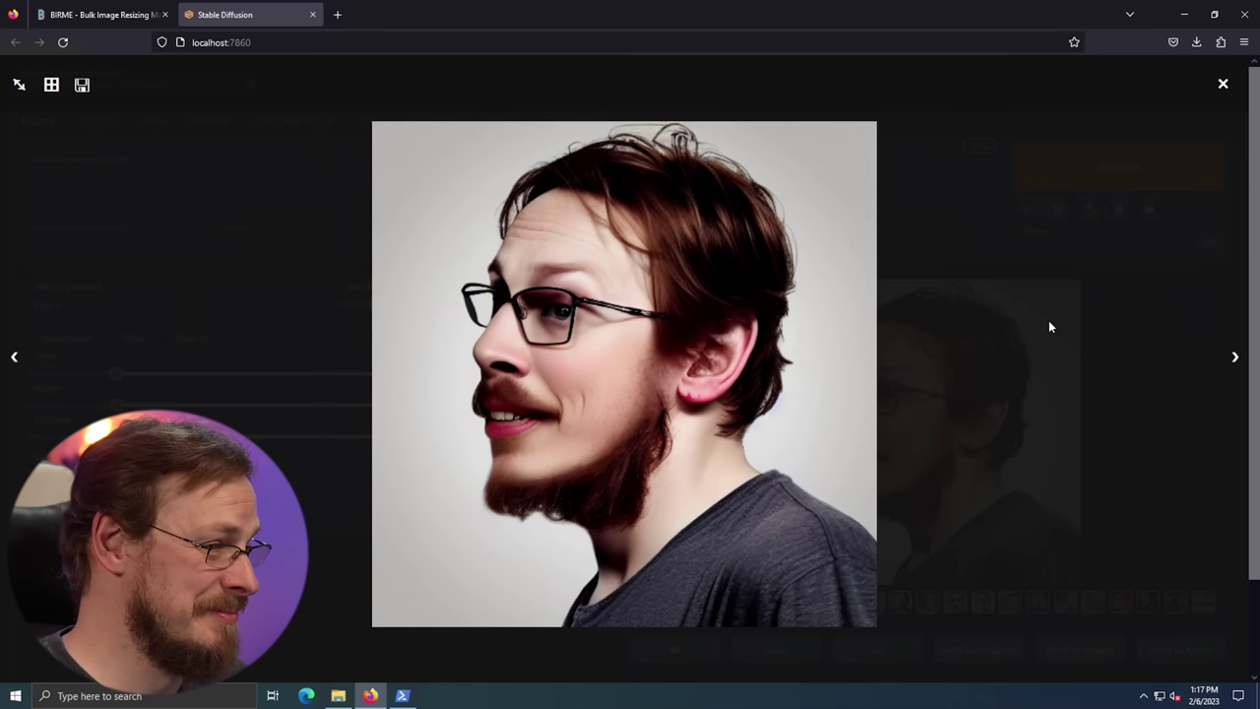
key(Right)
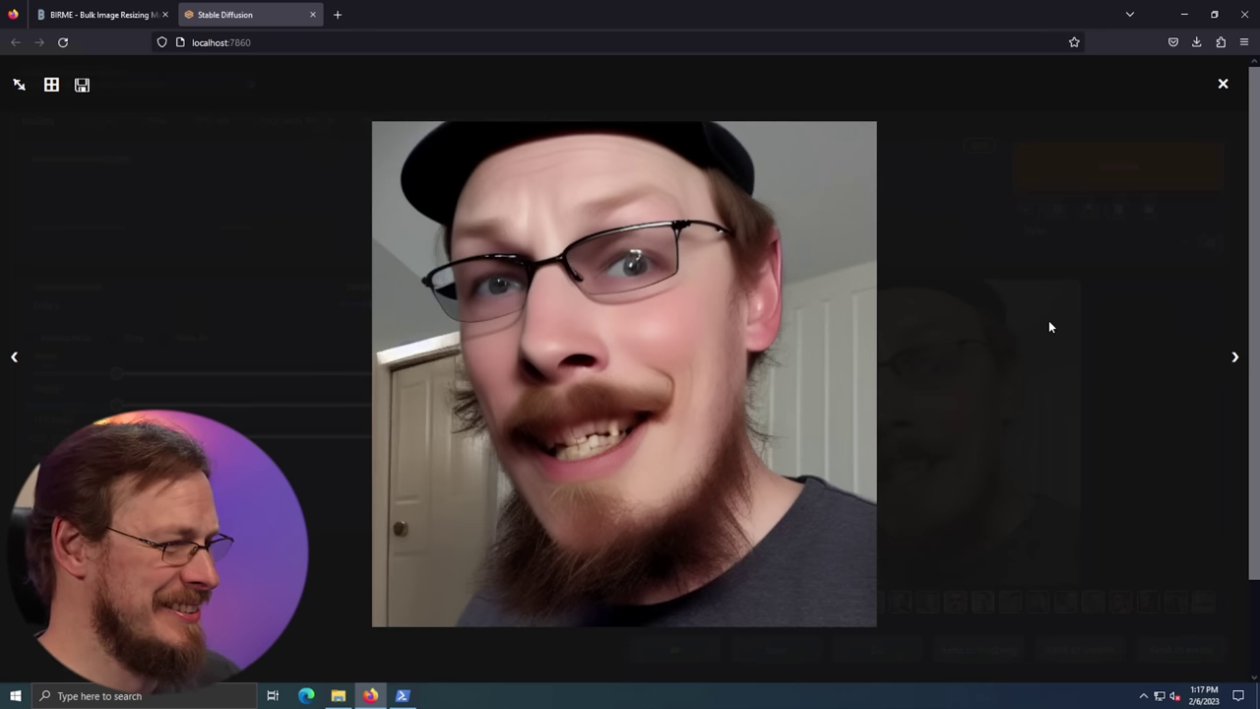
key(Right)
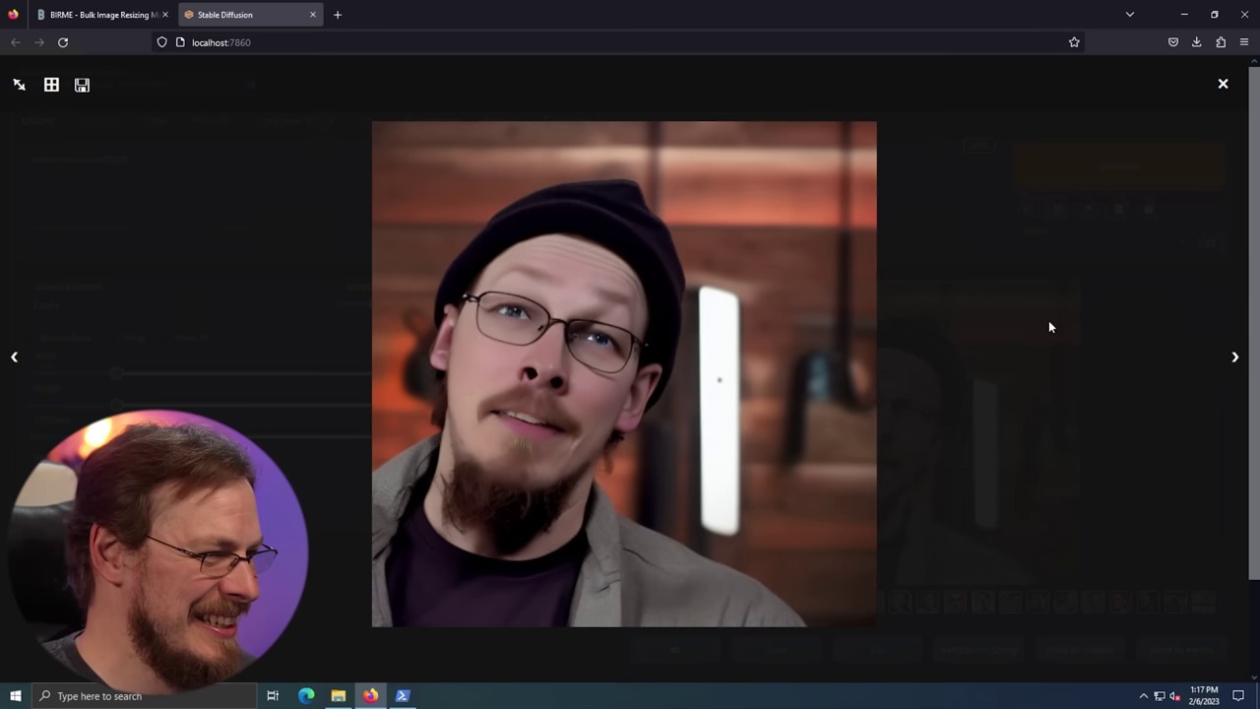
key(Right)
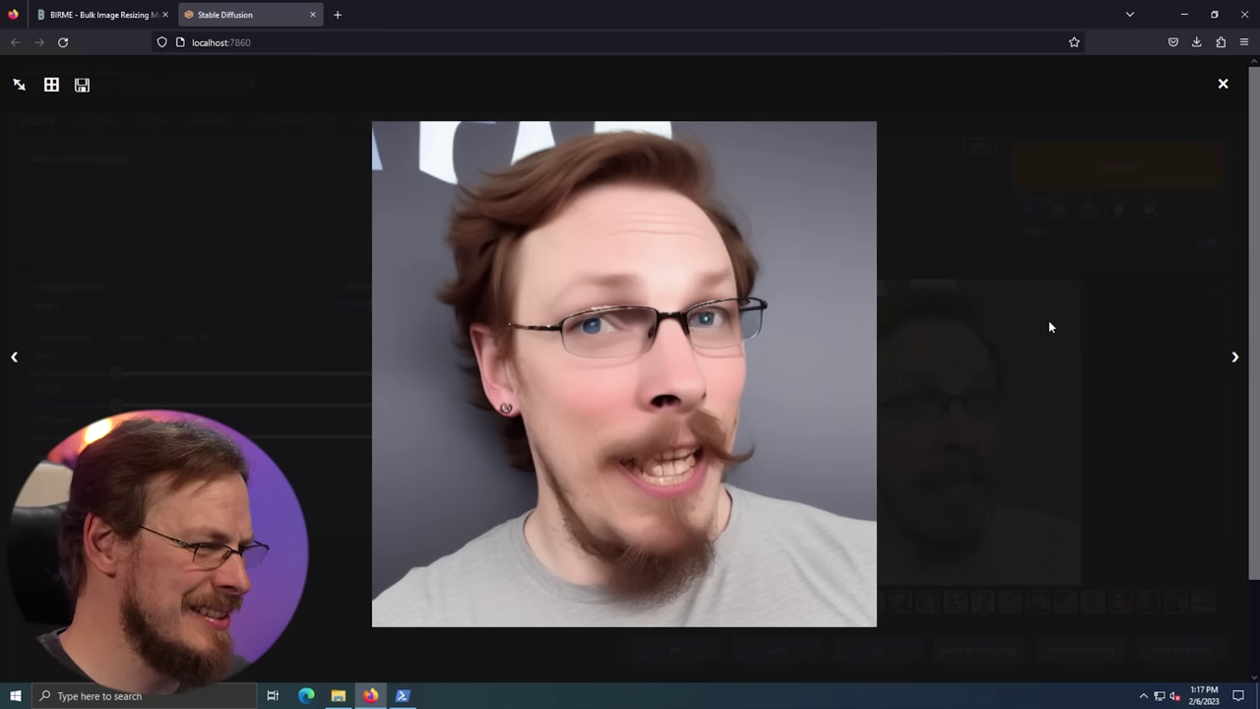
key(Right)
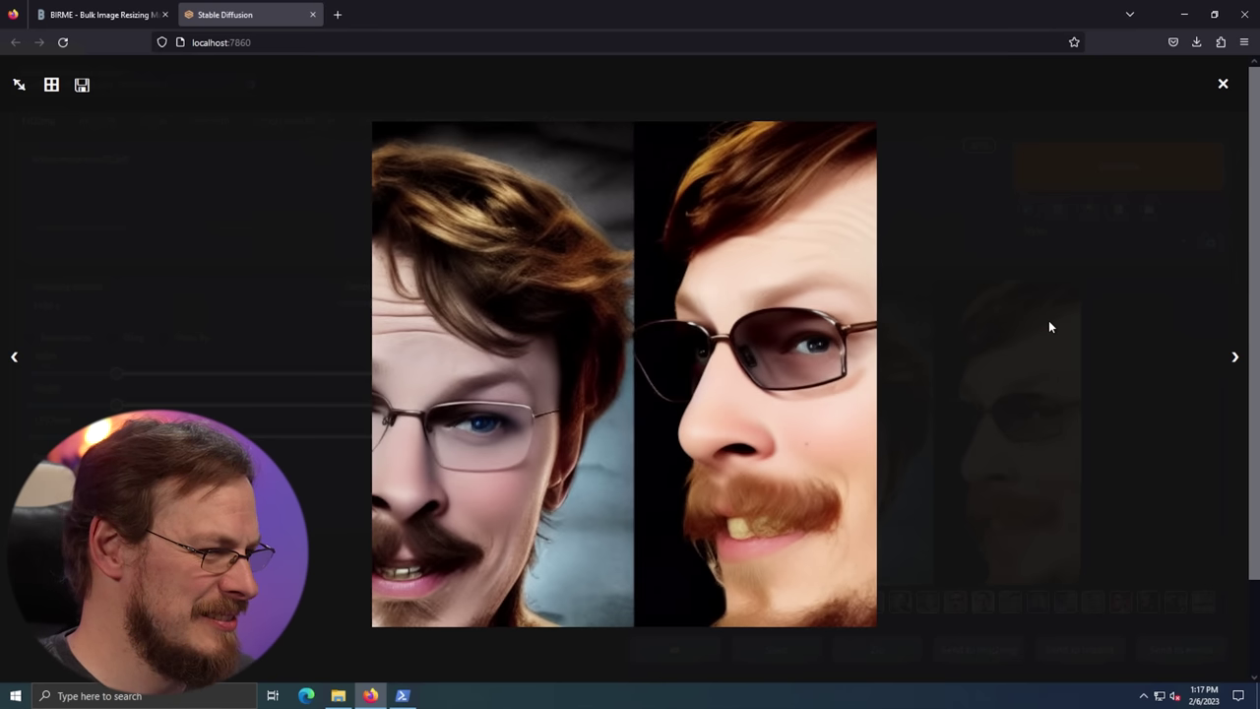
key(Right)
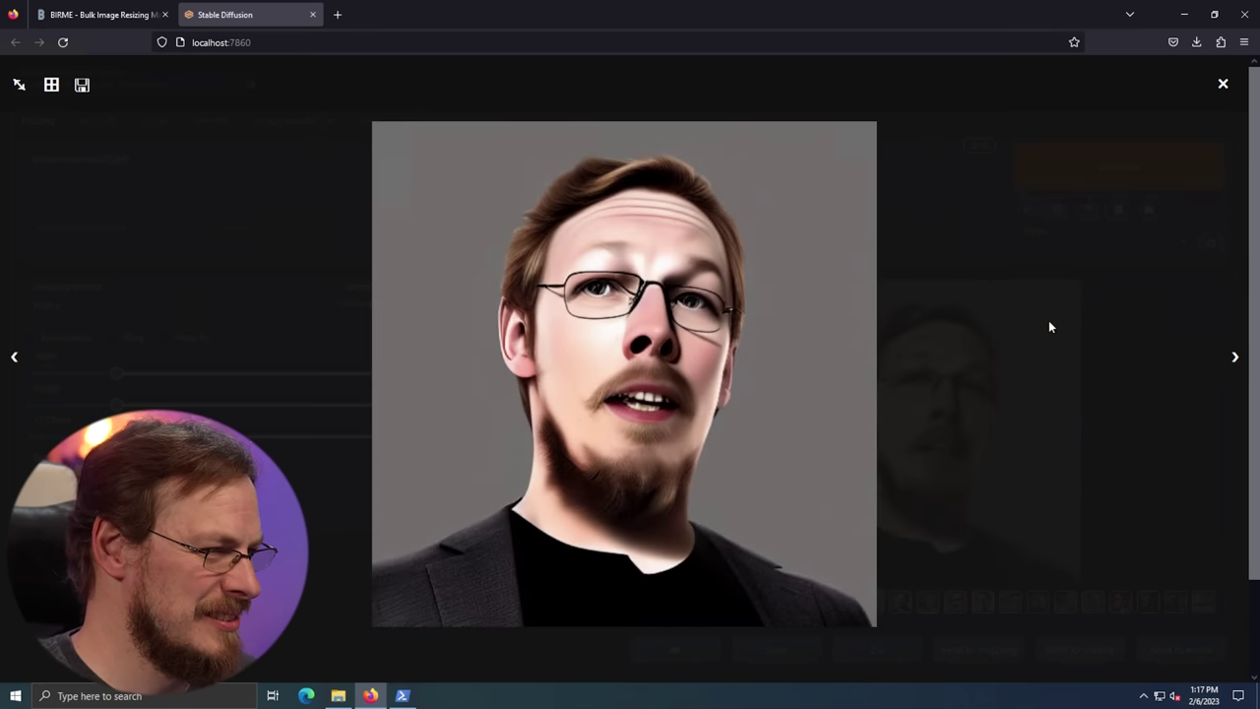
key(Right)
key(Right)
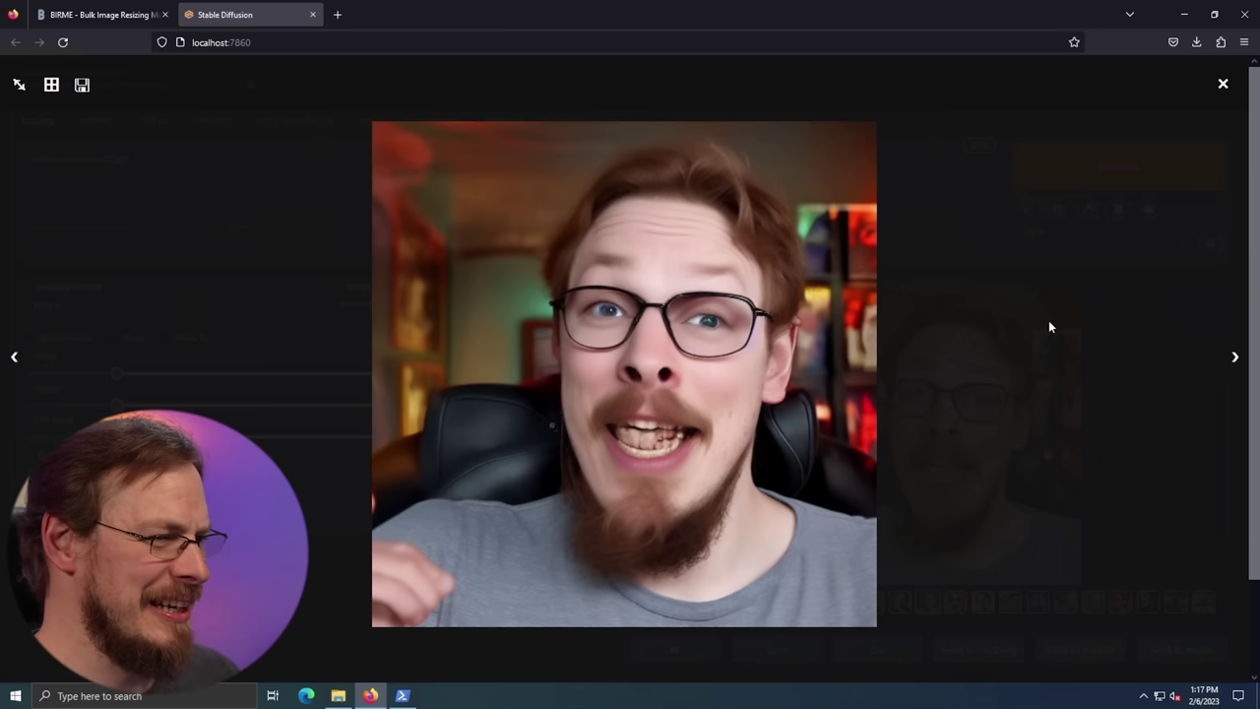
key(Right)
key(Right)
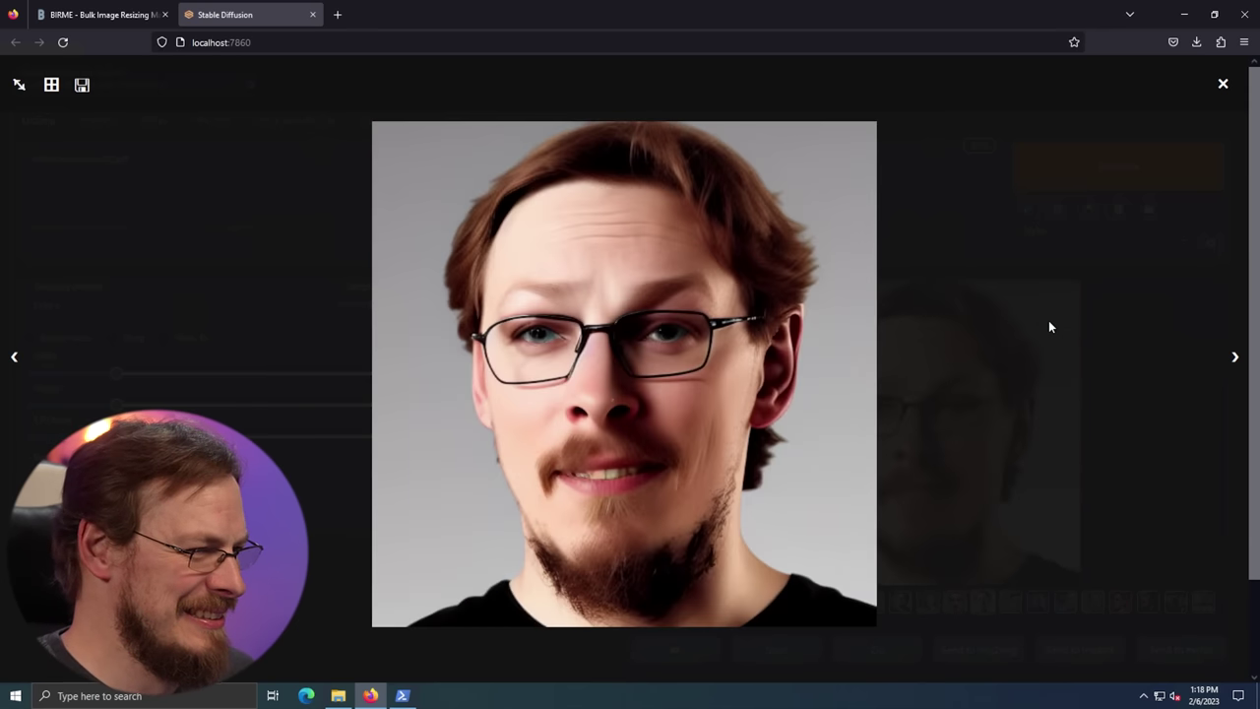
key(Right)
key(Right)
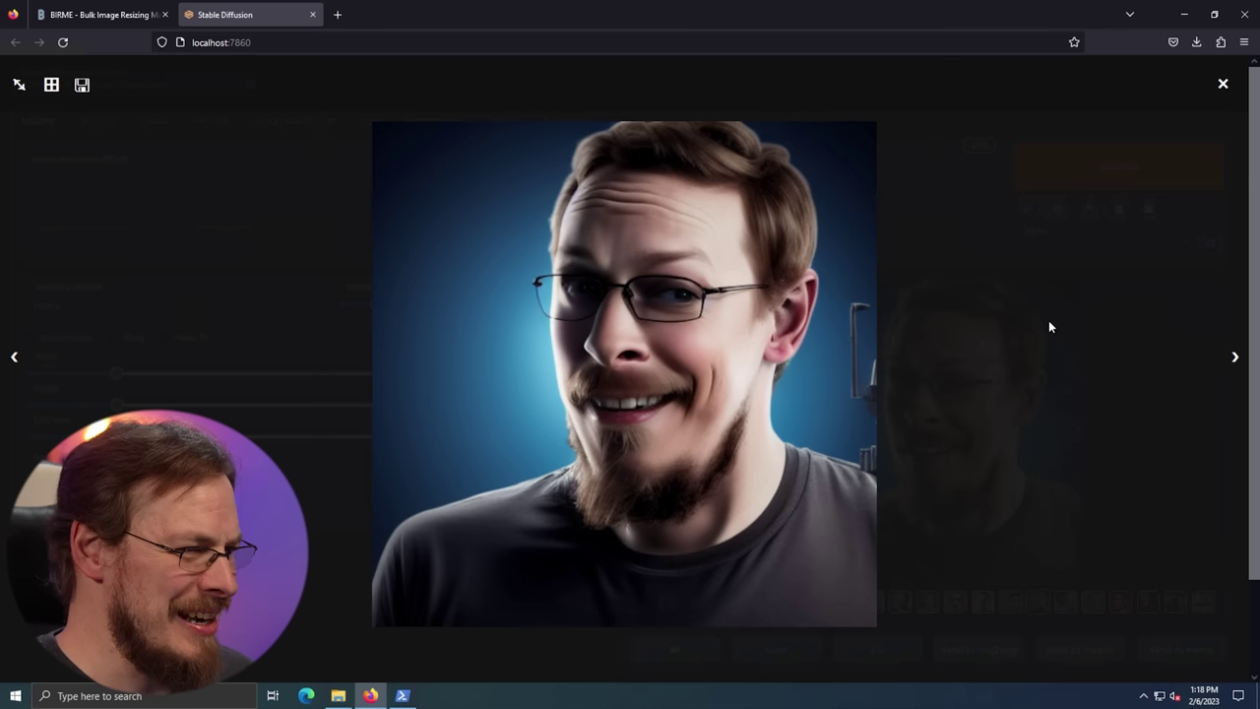
key(Right)
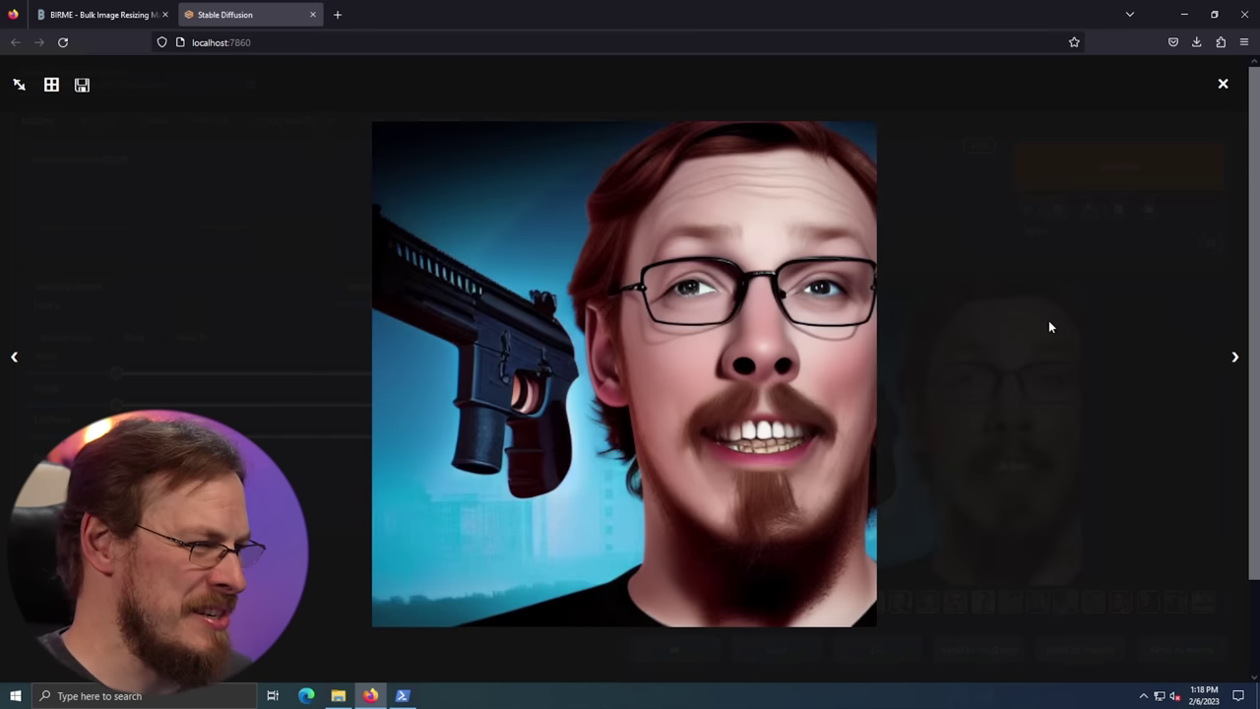
key(Right)
key(Right)
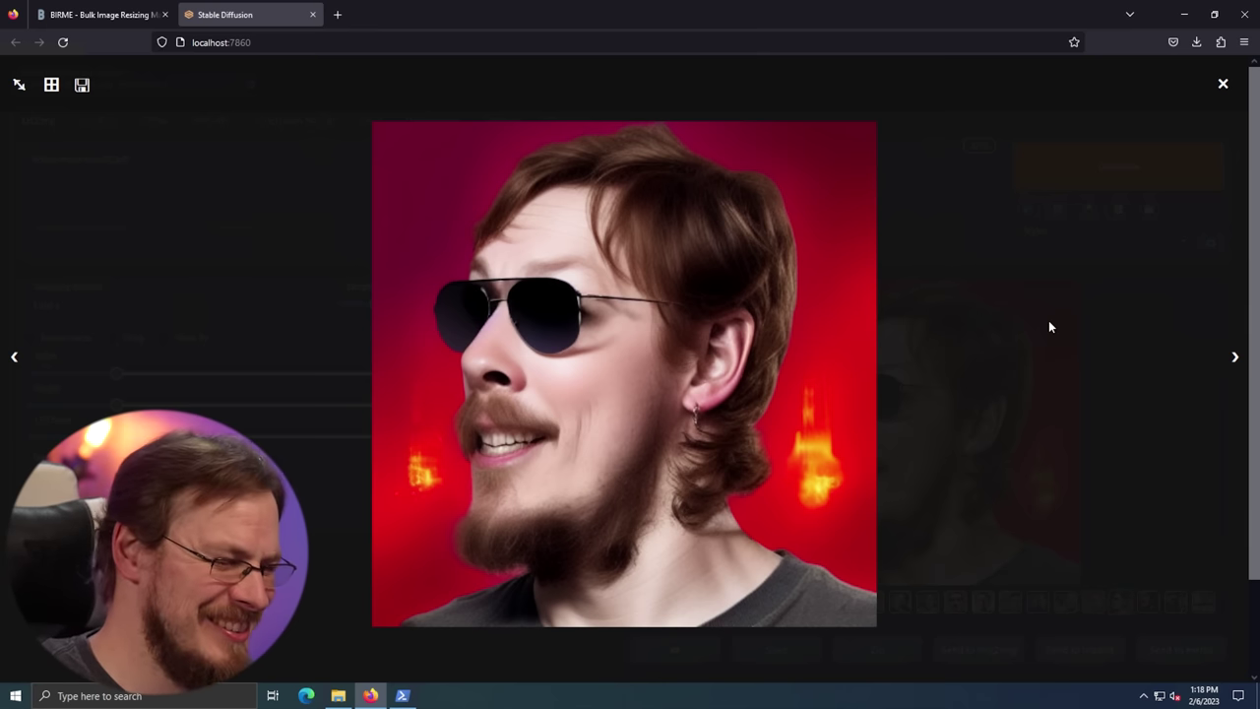
key(Right)
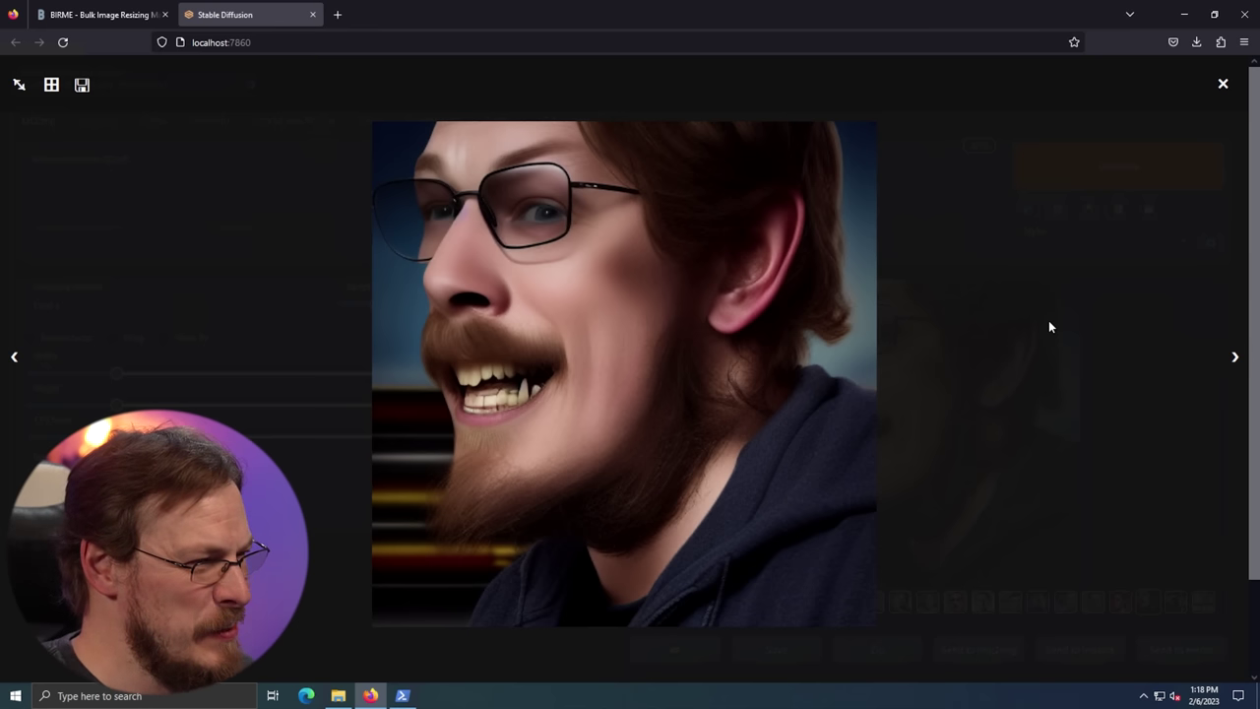
key(Right)
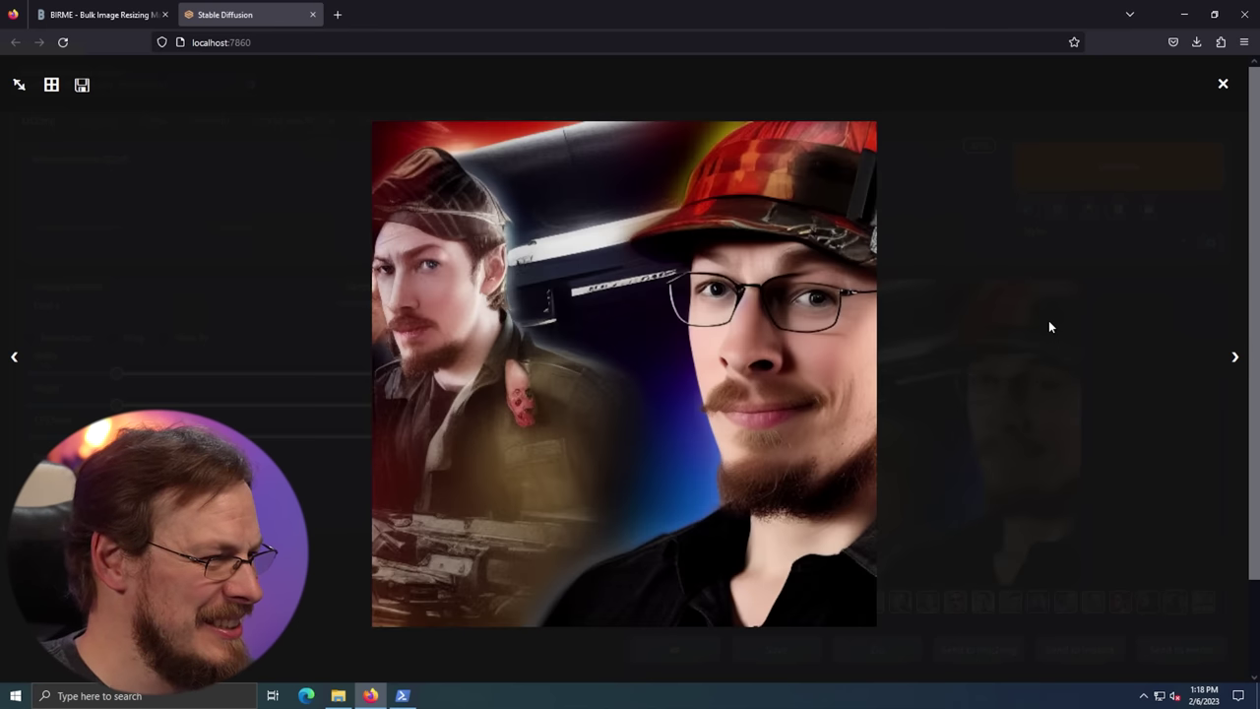
key(Right)
key(Right)
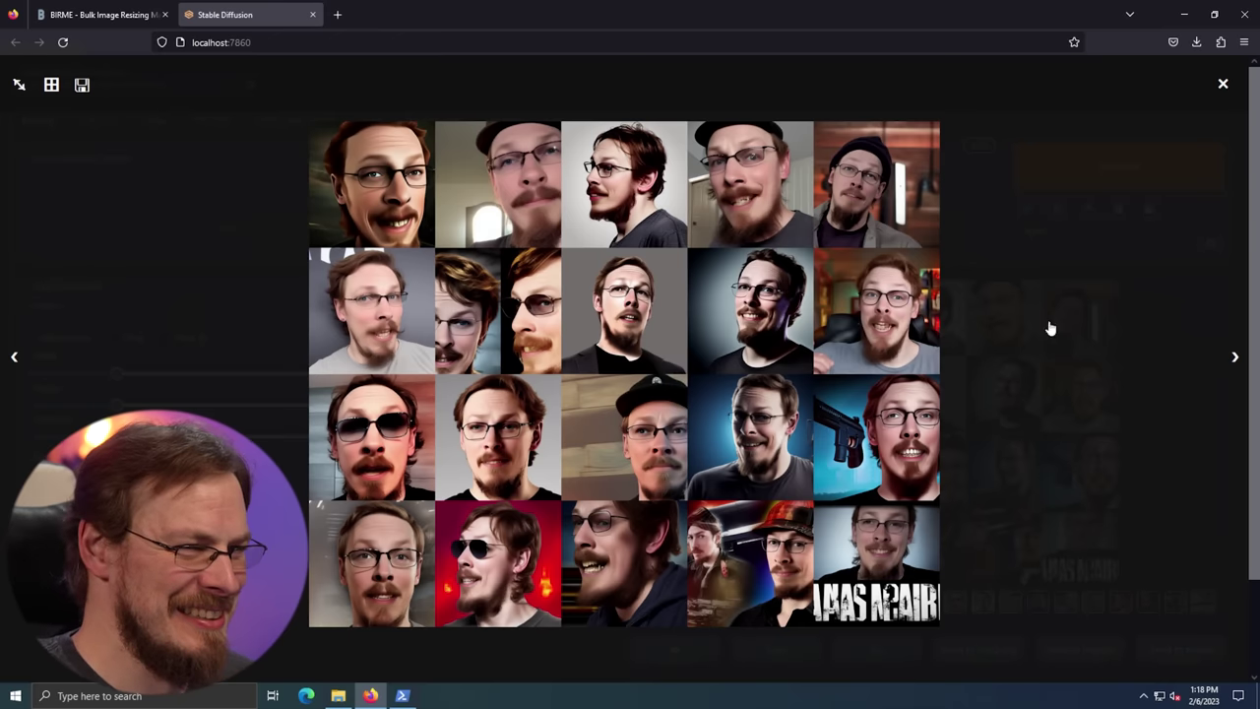
click(1048, 328)
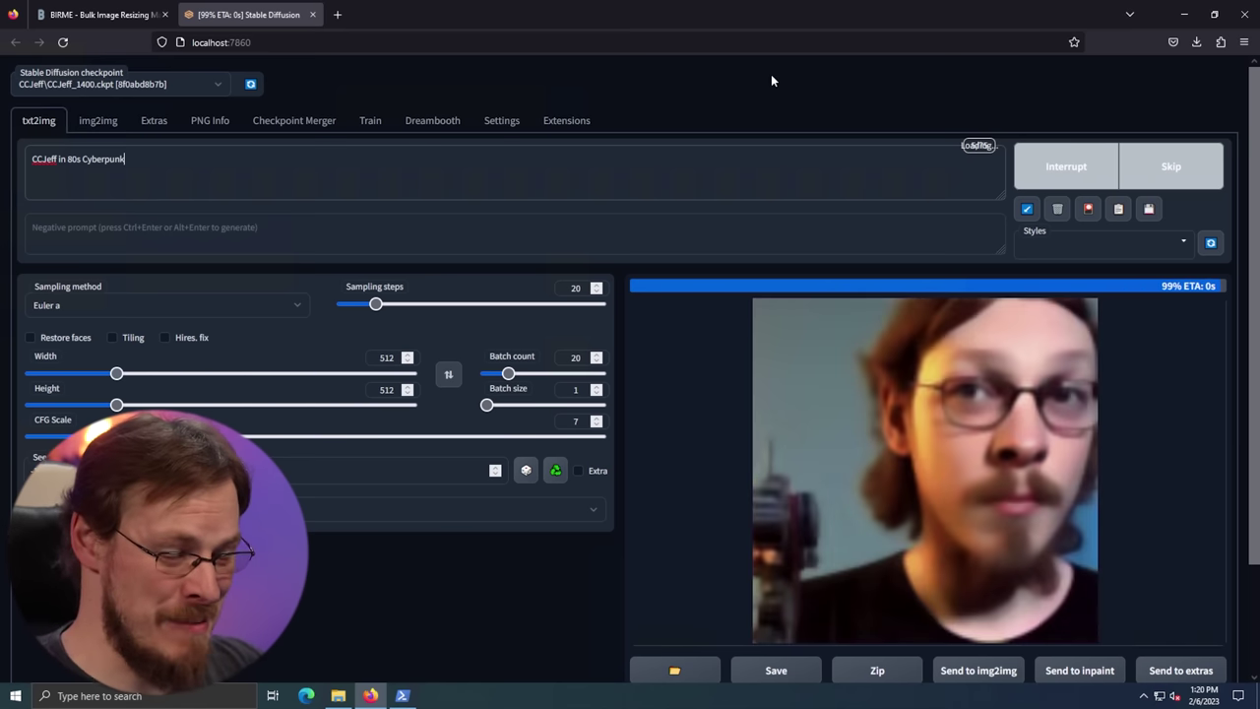
View the finished 'CCJeff in 80s Cyberpunk' batch grid full-screen
click(1028, 382)
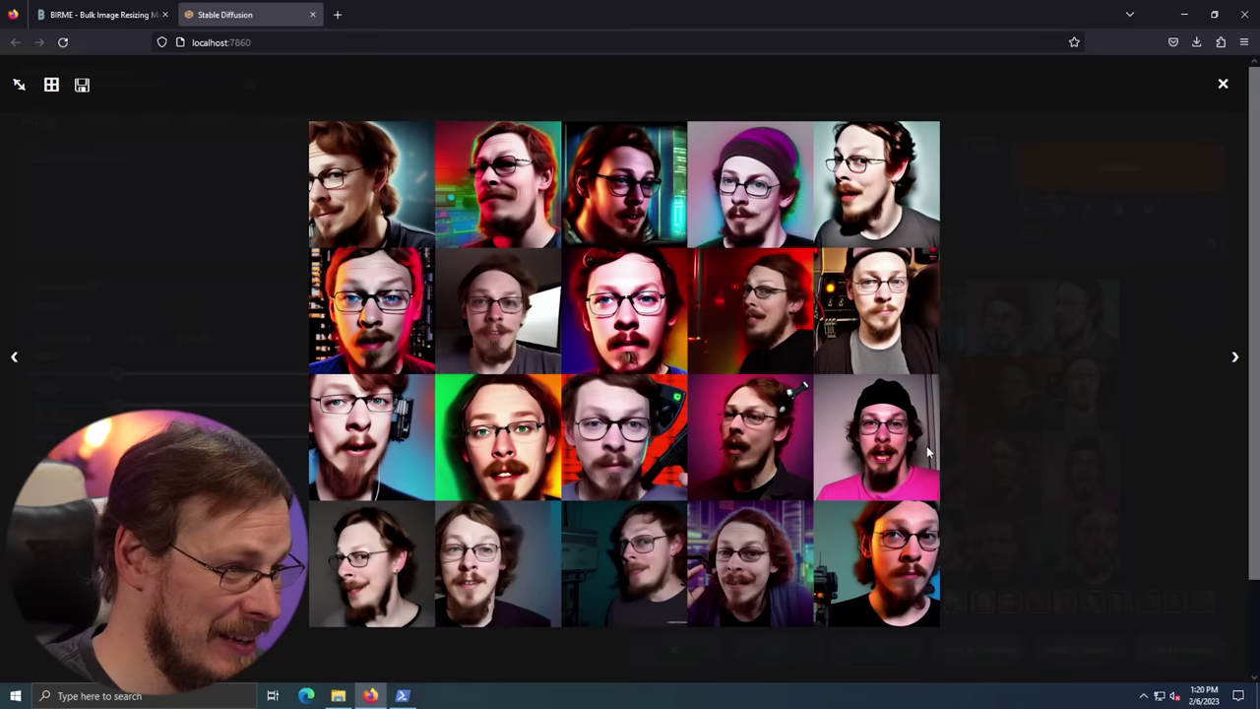
Page through the individual 80s Cyberpunk portraits in the full-screen viewer
key(Right)
key(Right)
key(Right)
key(Right)
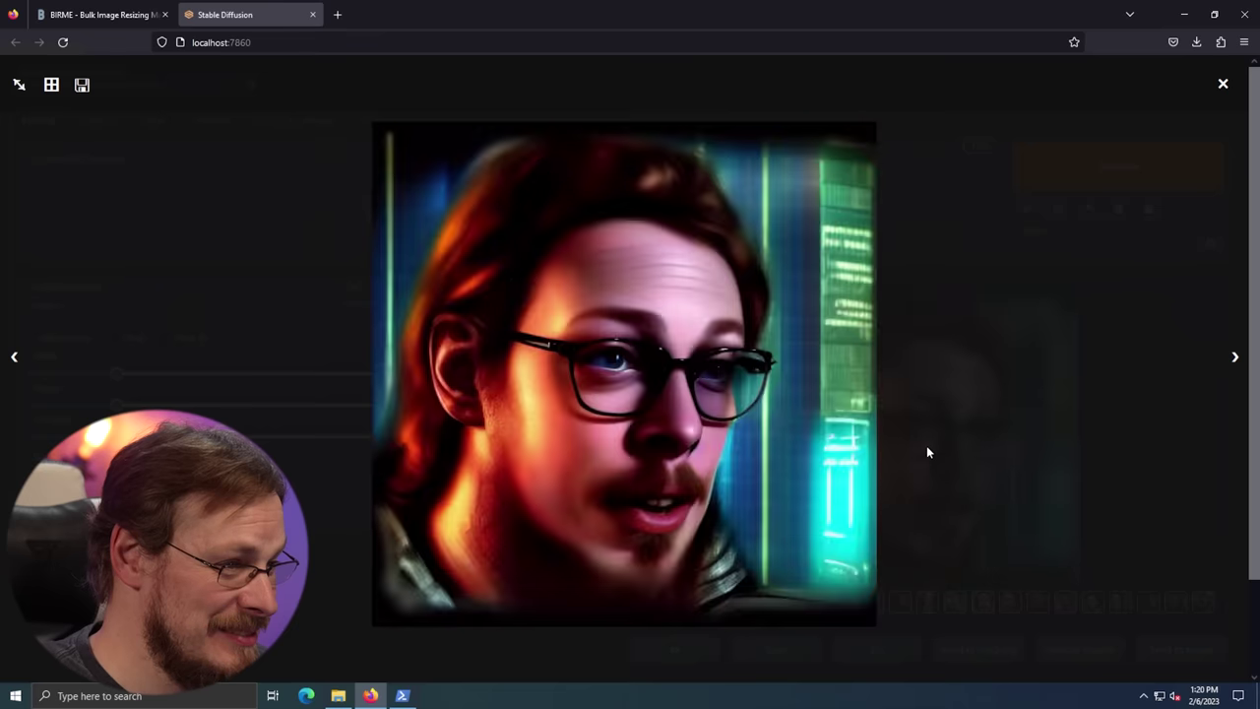
key(Right)
key(Right)
key(Right)
key(Right)
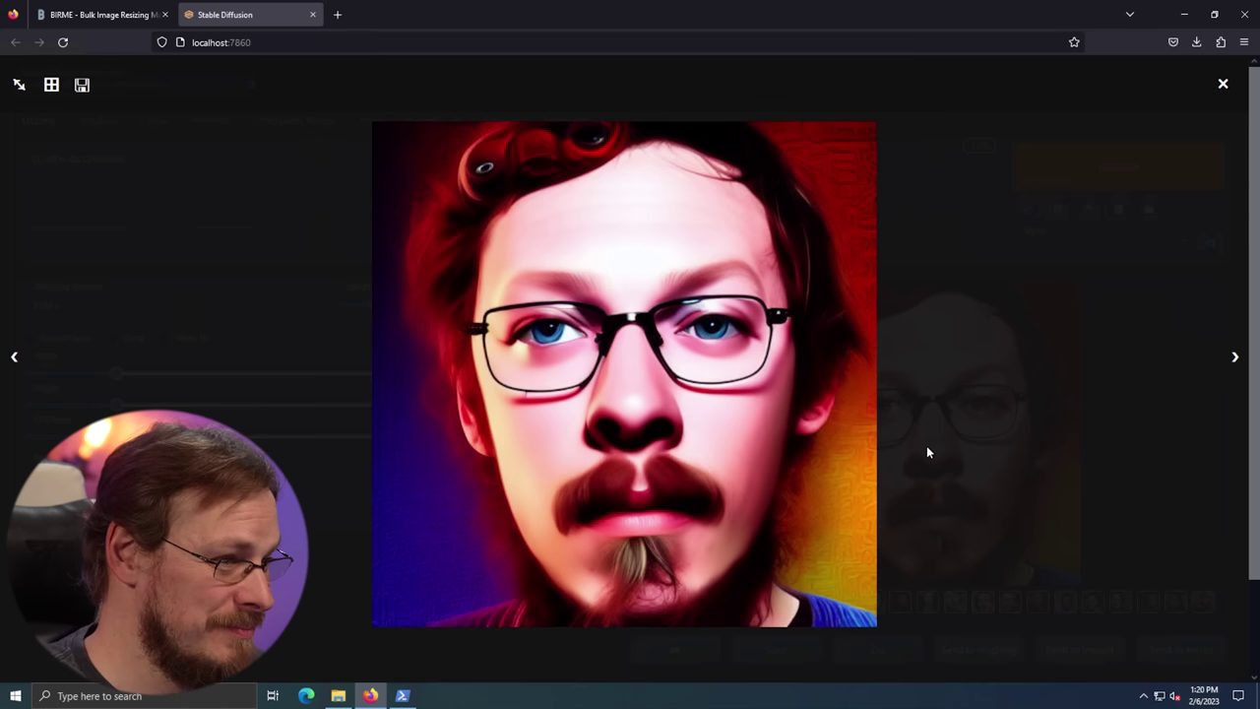
key(Right)
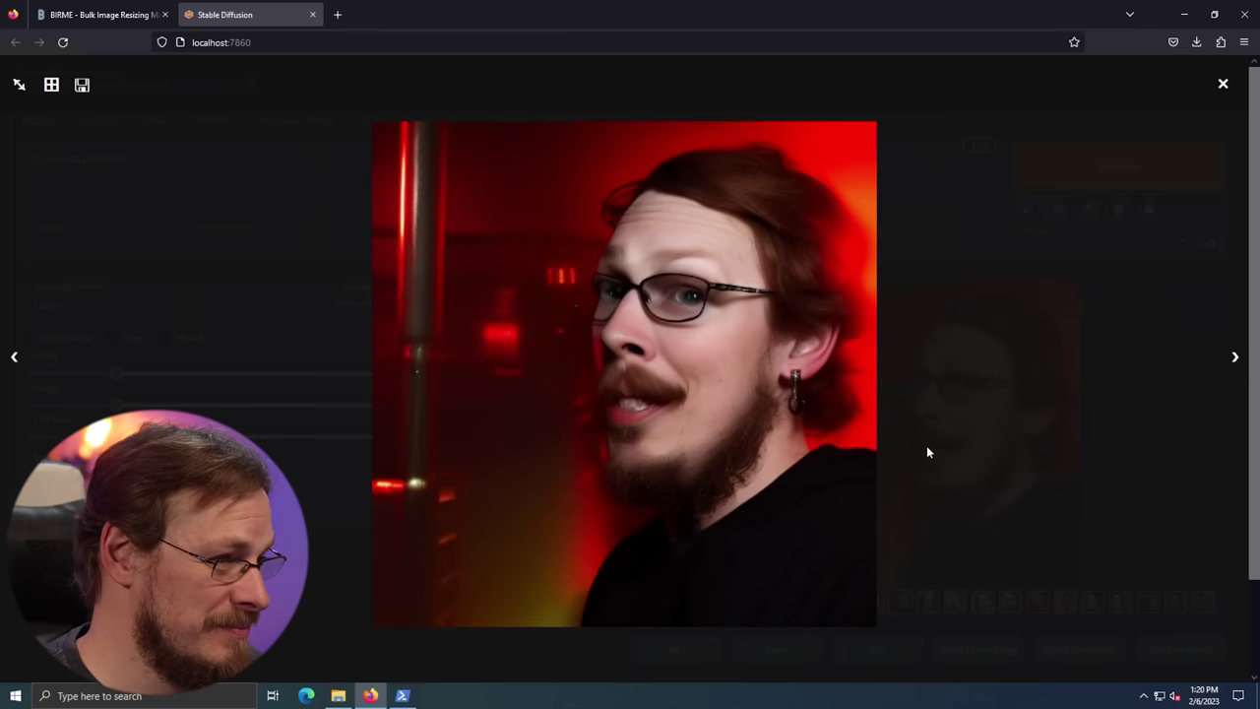
key(Right)
key(Right)
key(Right)
key(Right)
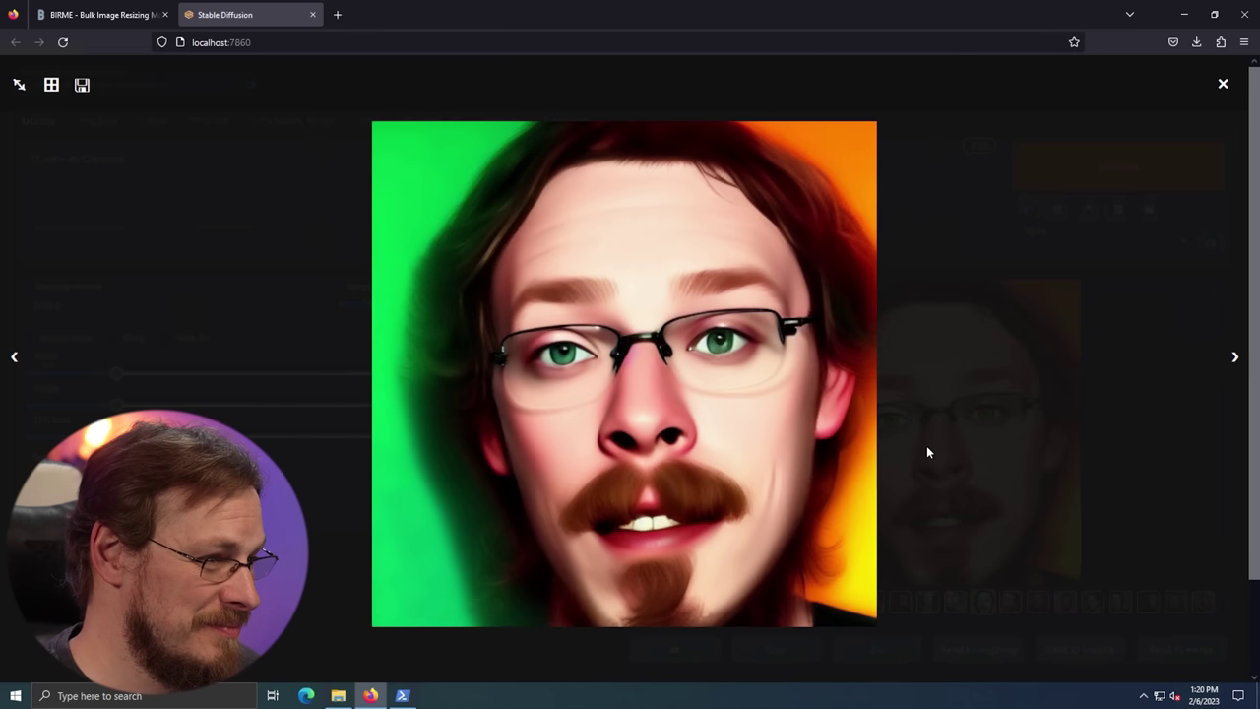
key(Right)
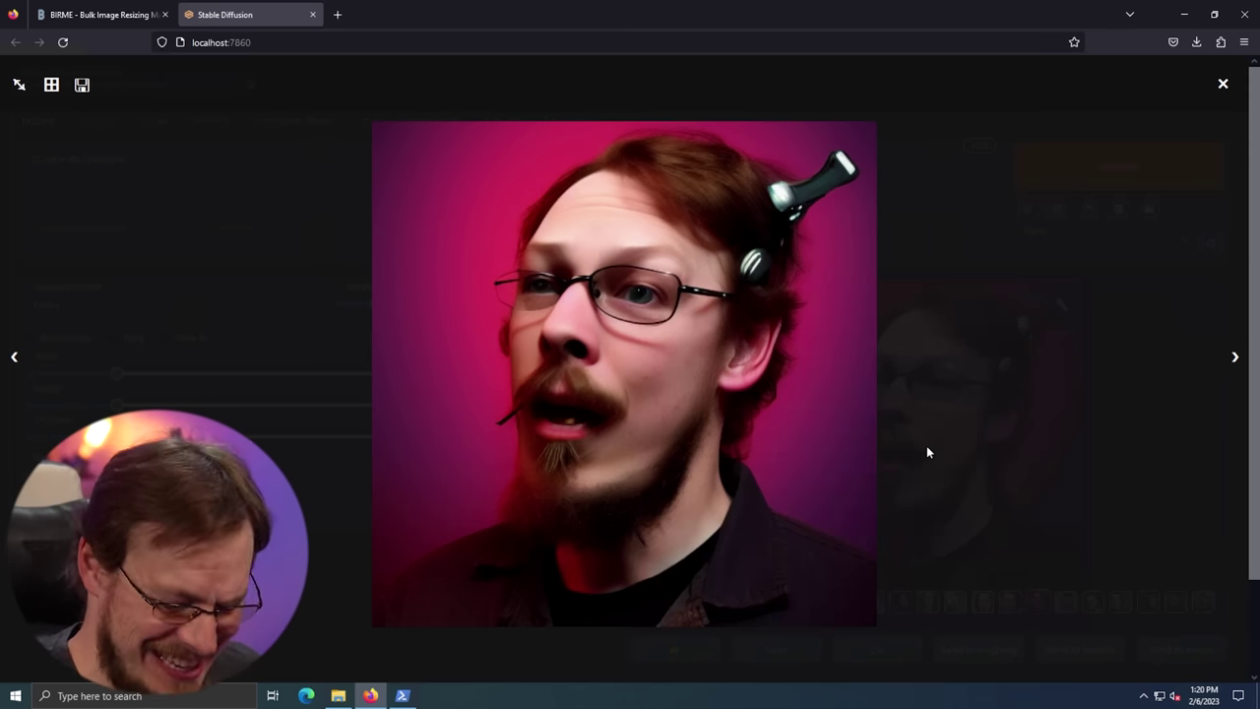
key(Right)
key(Right)
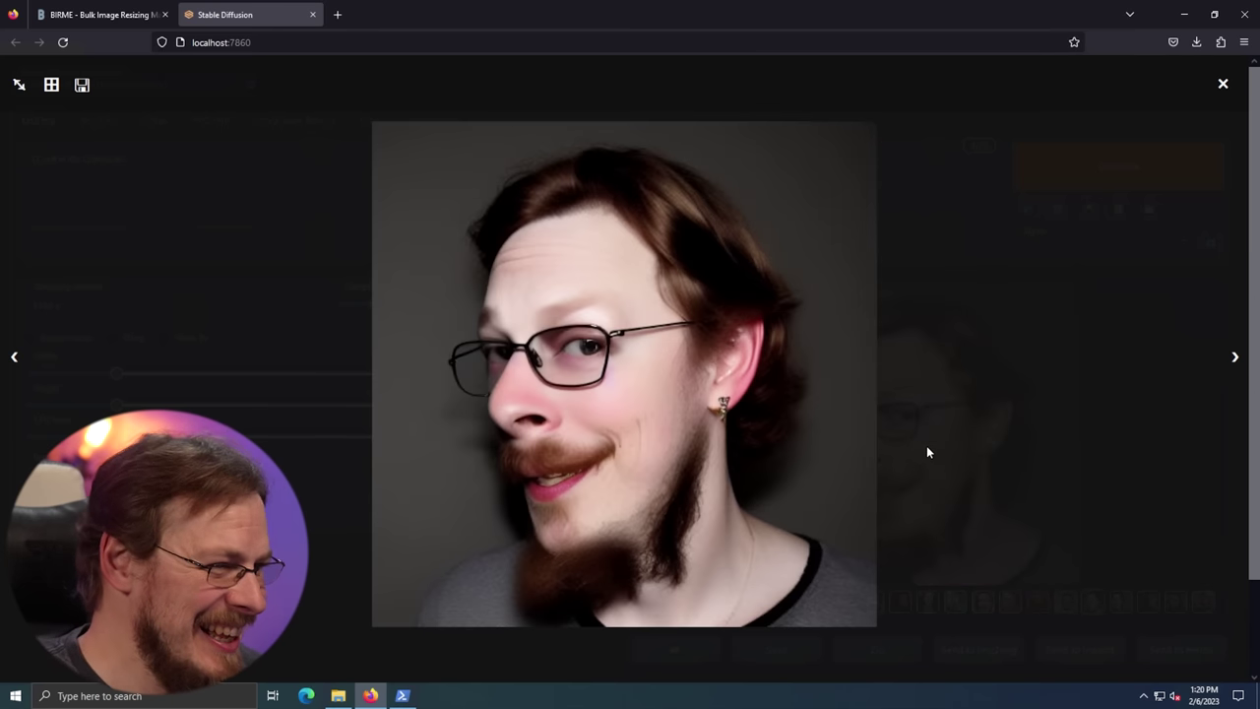
key(Right)
key(Right)
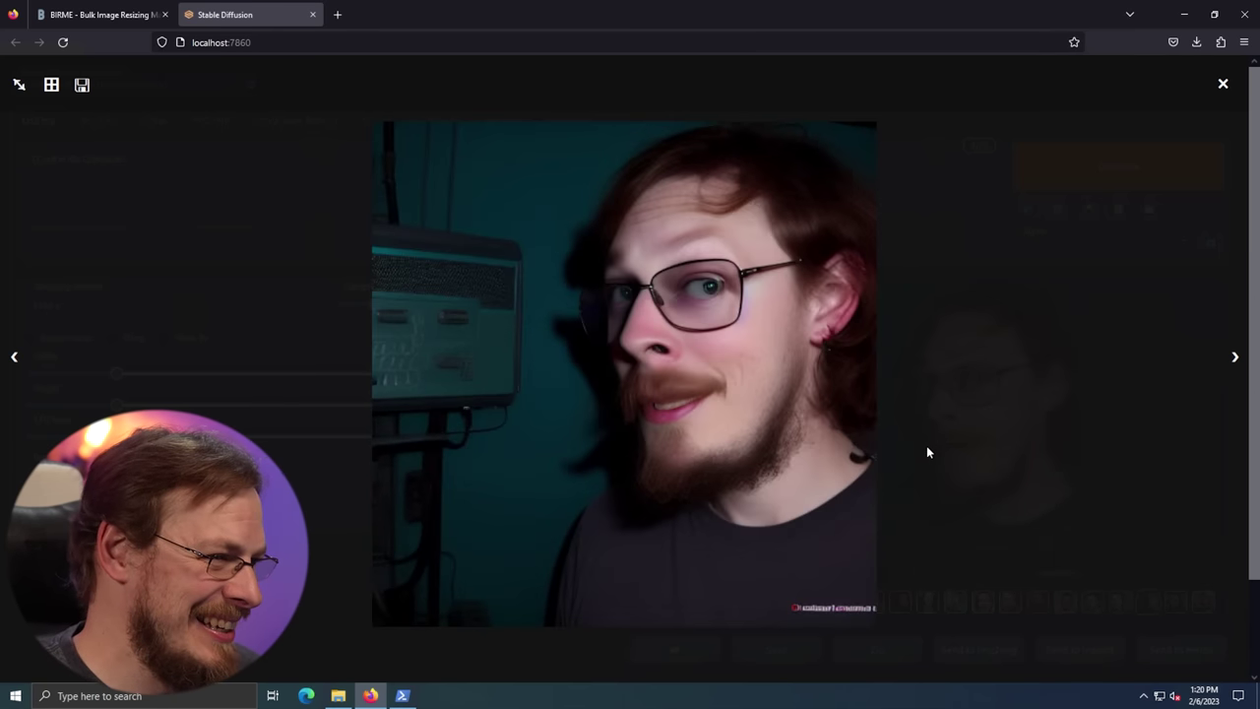
key(Right)
key(Right)
key(Right)
key(Right)
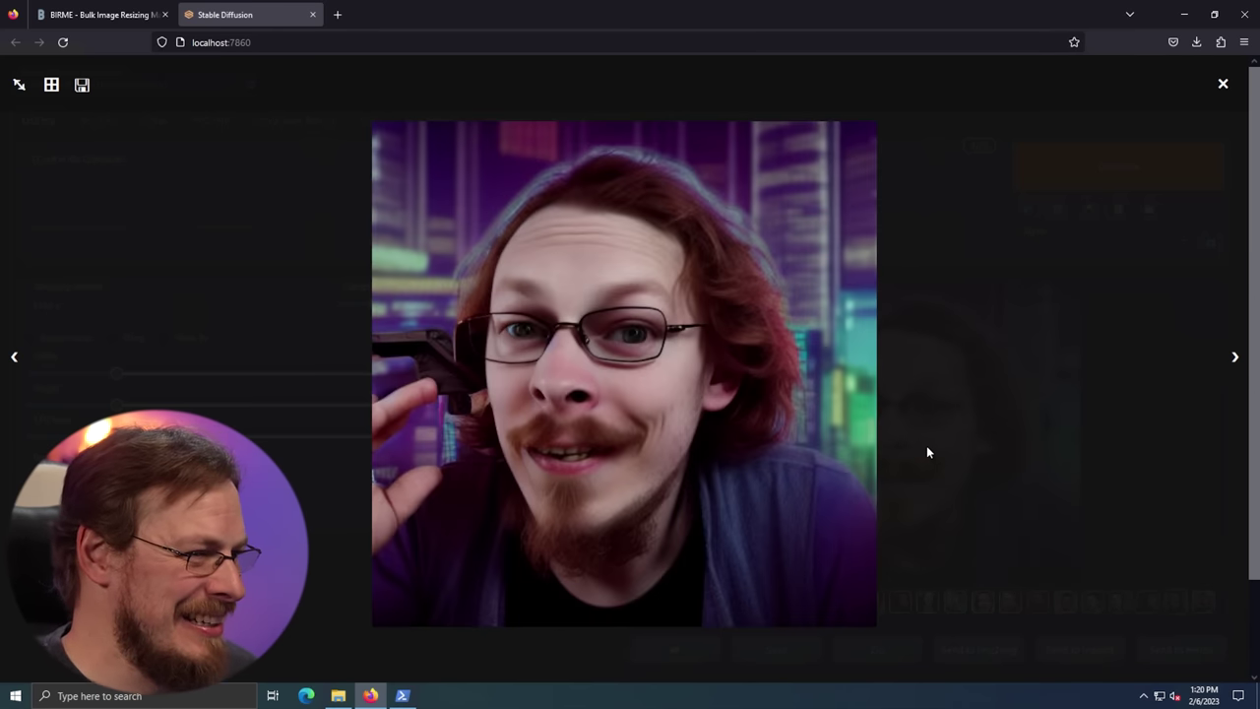